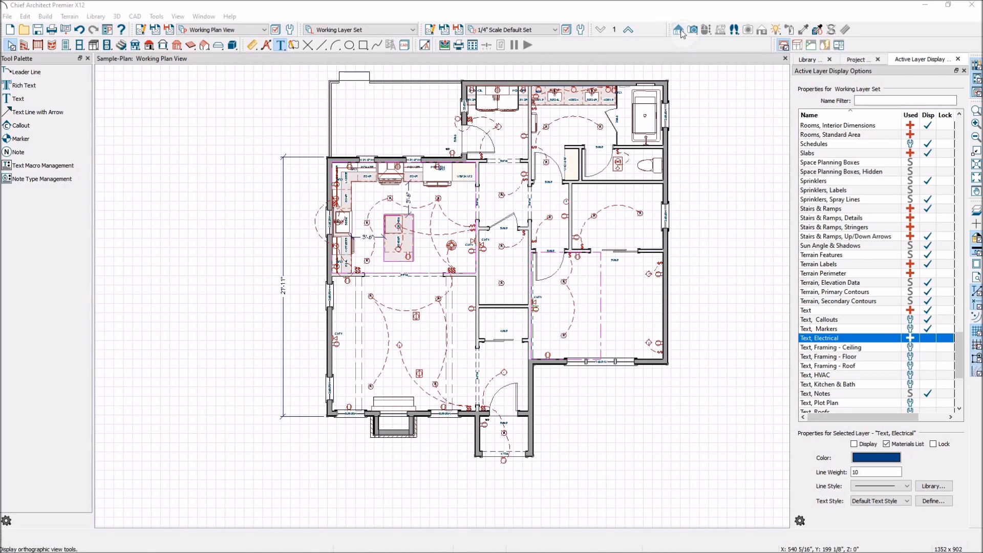
# - Create a Cross Section/Elevation camera in front of the house, looking straight at the entry side
pyautogui.click(679, 30)
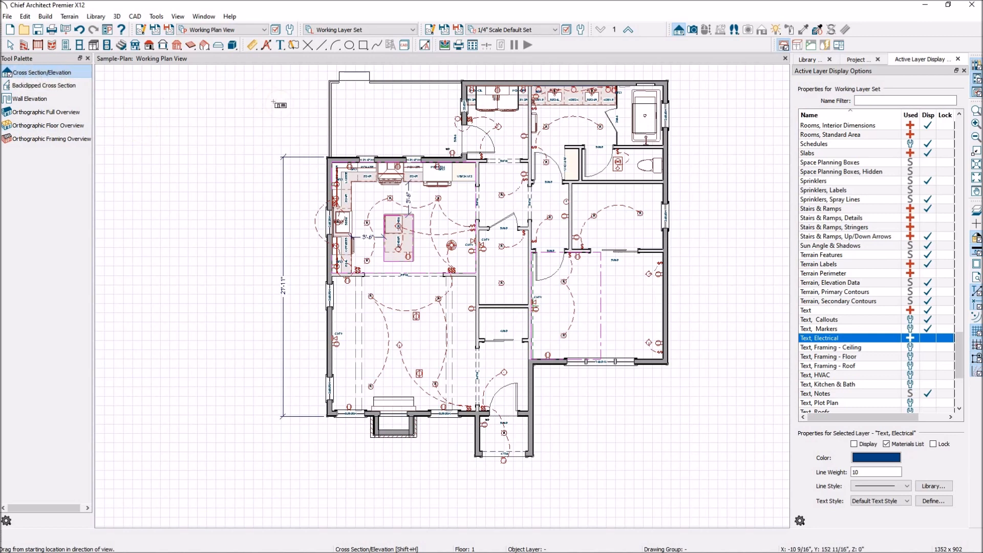
pyautogui.scroll(-3, 258, 80)
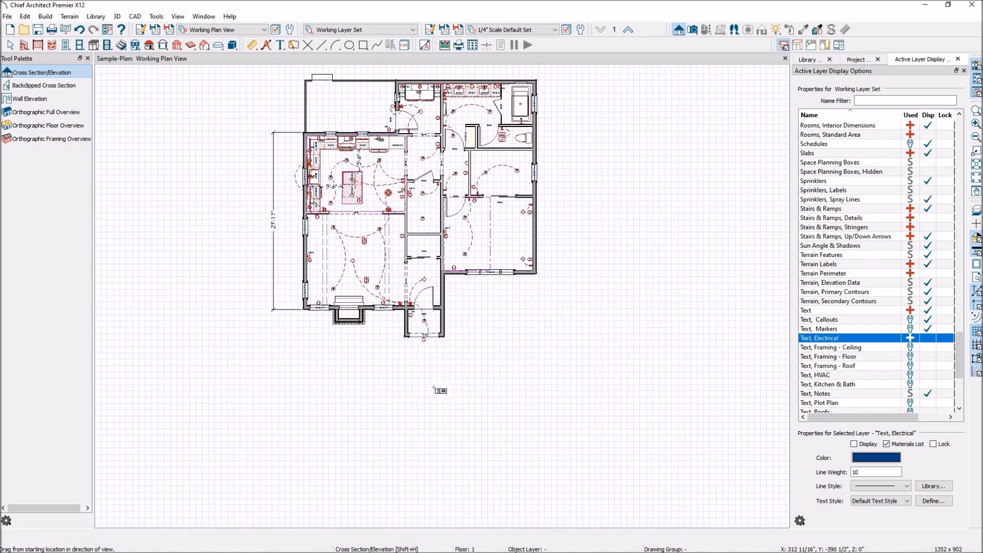
pyautogui.moveTo(409, 398); pyautogui.dragTo(409, 382)
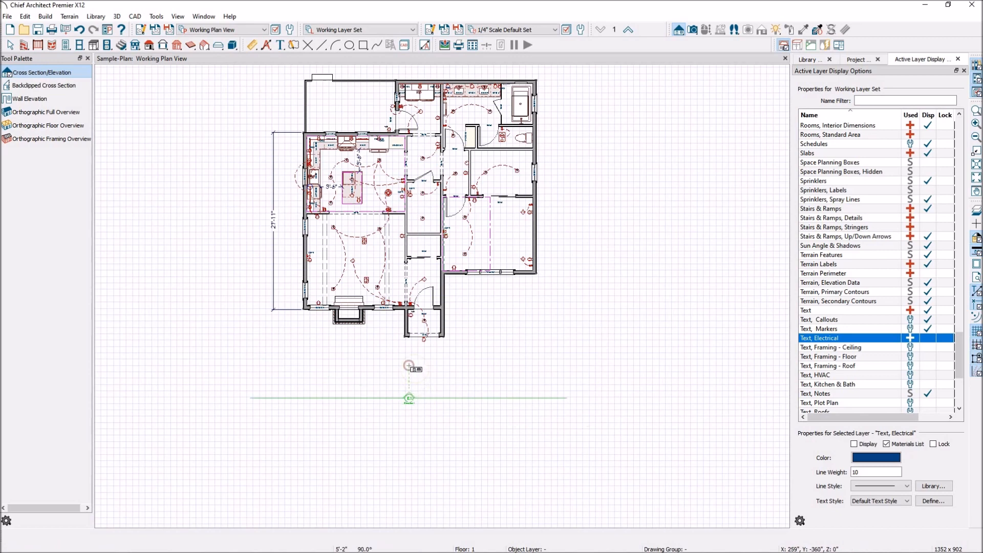
pyautogui.moveTo(409, 367); pyautogui.dragTo(410, 367)
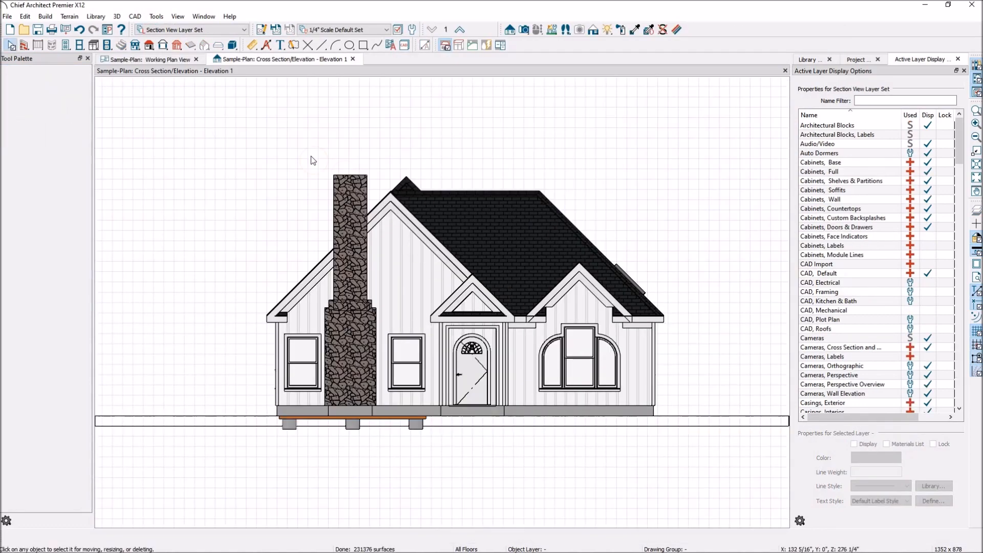
# - Add a Cross Section/Elevation camera in the working plan facing the right side of the house and inspect its view
pyautogui.click(169, 61)
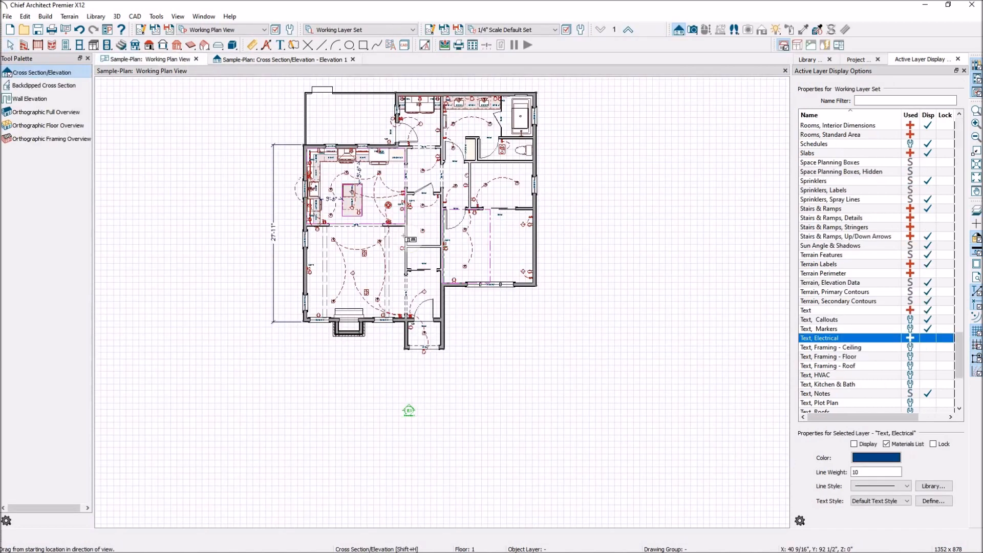
pyautogui.click(41, 73)
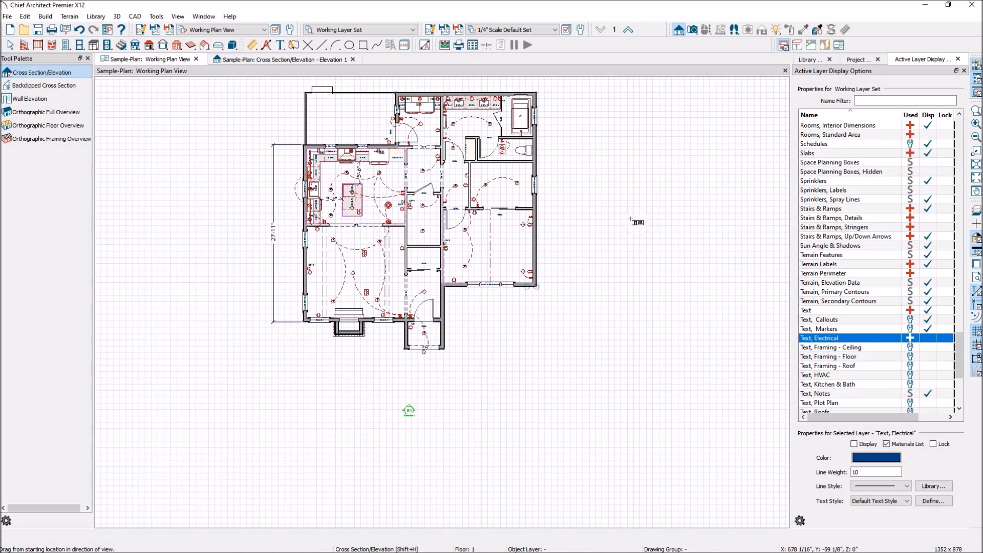
pyautogui.moveTo(633, 215)
pyautogui.mouseDown()
pyautogui.moveTo(614, 241)
pyautogui.moveTo(622, 261)
pyautogui.moveTo(590, 195)
pyautogui.moveTo(593, 246)
pyautogui.moveTo(586, 211)
pyautogui.moveTo(569, 214)
pyautogui.mouseUp()
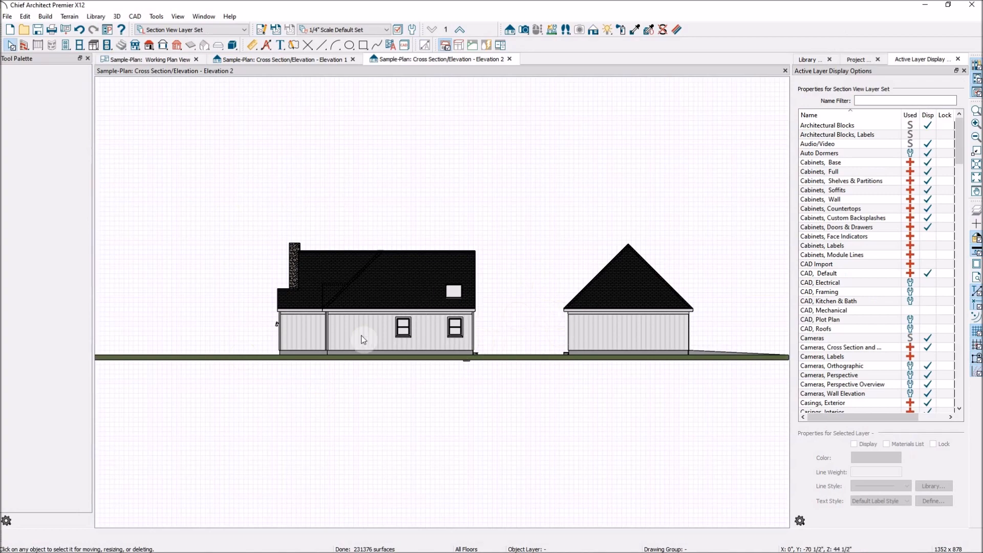
pyautogui.scroll(4, 338, 339)
pyautogui.scroll(1, 321, 335)
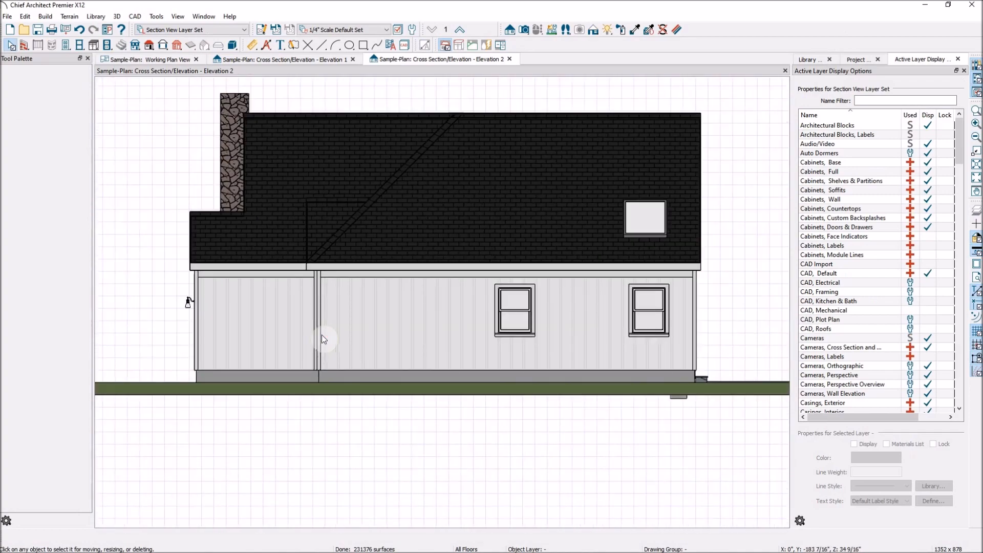
pyautogui.scroll(-2, 454, 334)
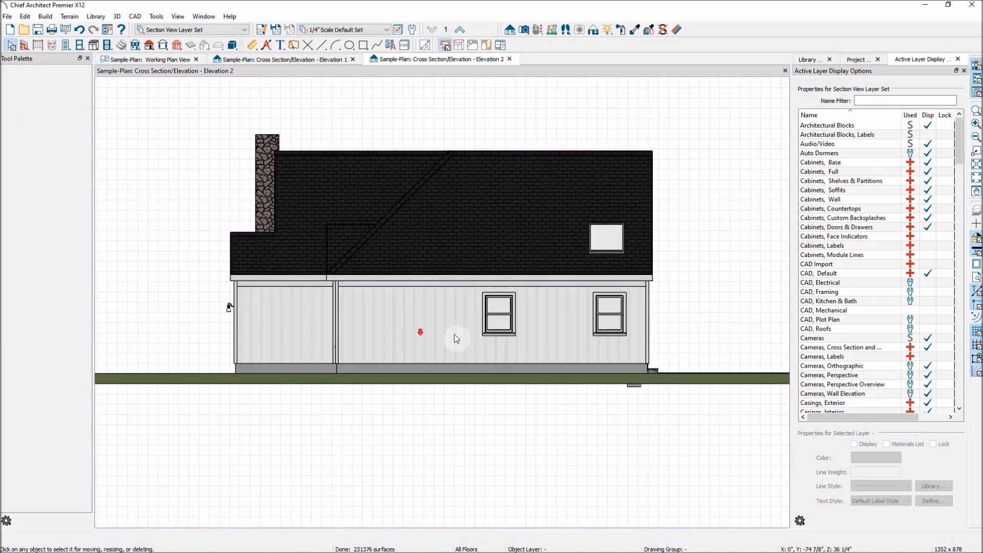
# - Add a Cross Section/Elevation camera between the garage and the house, facing the rear of the house
pyautogui.click(294, 61)
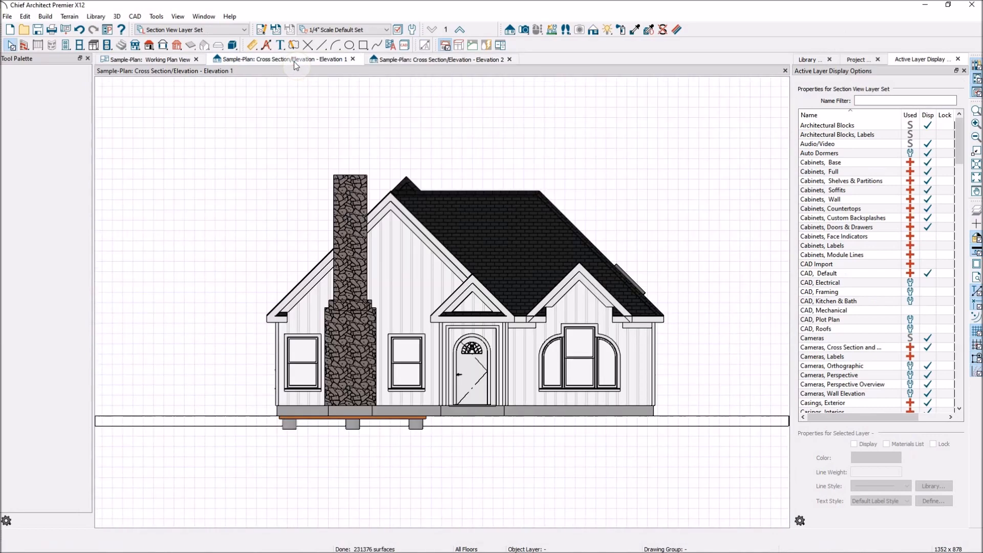
pyautogui.click(185, 60)
pyautogui.scroll(-1, 534, 398)
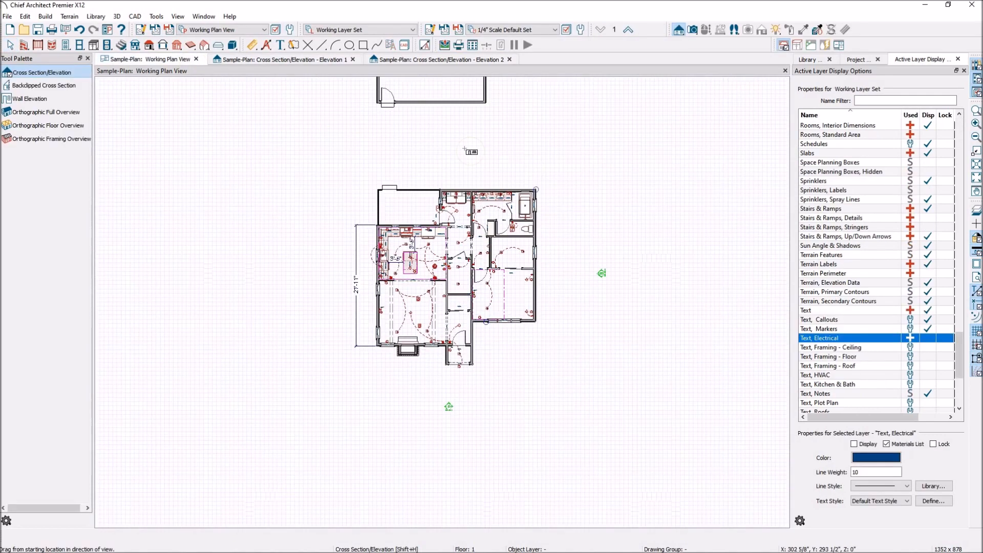
pyautogui.moveTo(460, 150)
pyautogui.mouseDown()
pyautogui.moveTo(459, 102)
pyautogui.moveTo(460, 180)
pyautogui.mouseUp()
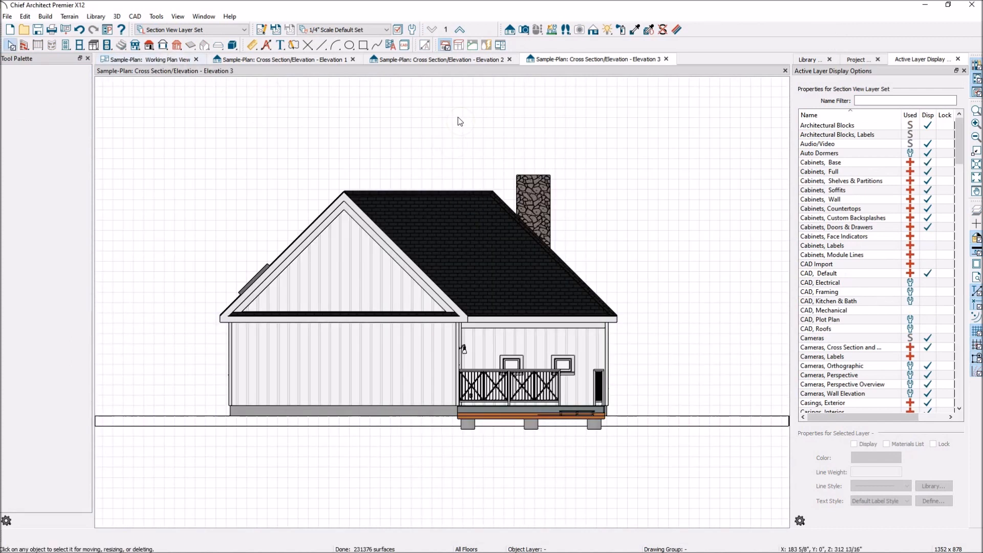
# - Add a Cross Section/Elevation camera facing the left side of the house, then switch to the Elevation 1 view
pyautogui.click(172, 64)
pyautogui.moveTo(331, 274); pyautogui.dragTo(527, 423)
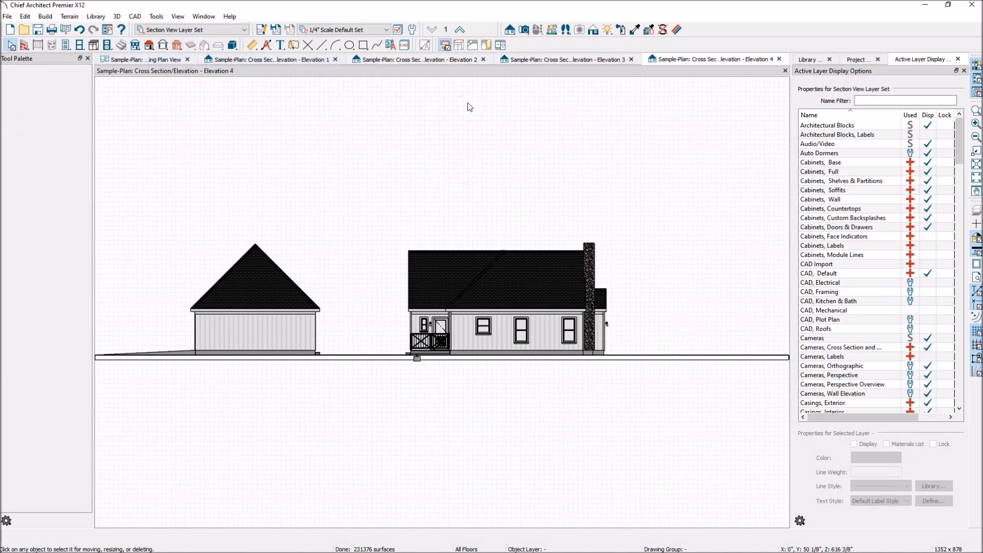
pyautogui.click(305, 61)
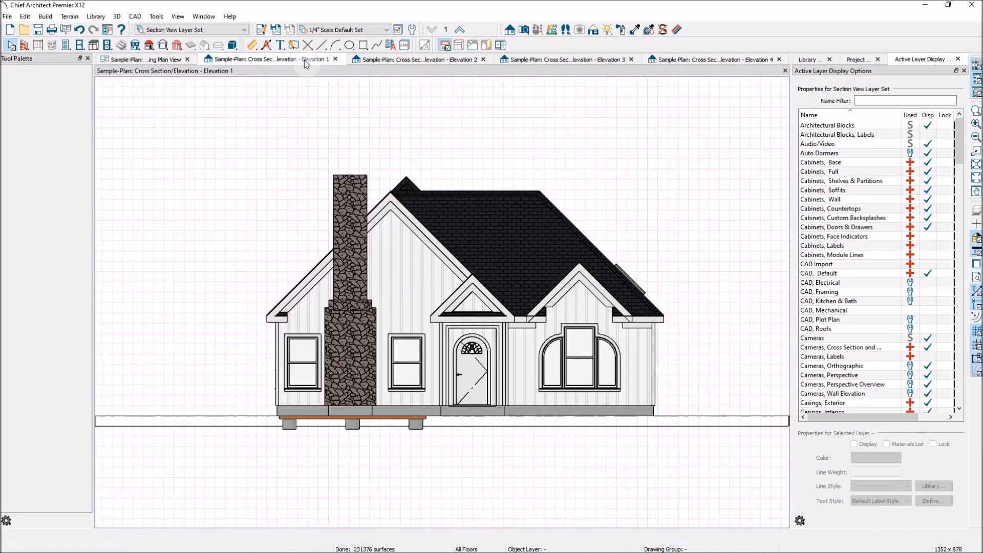
# - Turn on the display of the "Dimensions, Automatic" layer in the working plan view
pyautogui.scroll(-1, 348, 253)
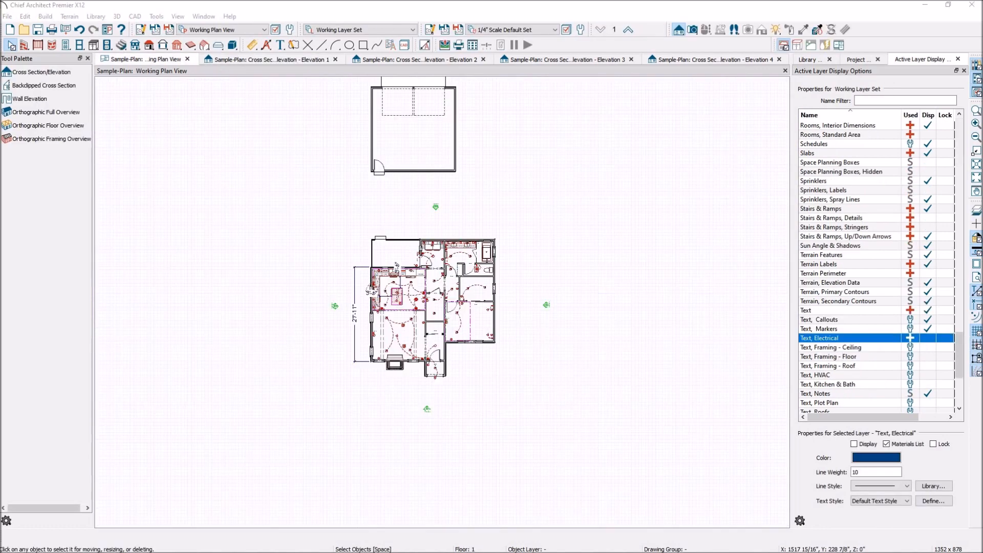
pyautogui.scroll(3, 428, 411)
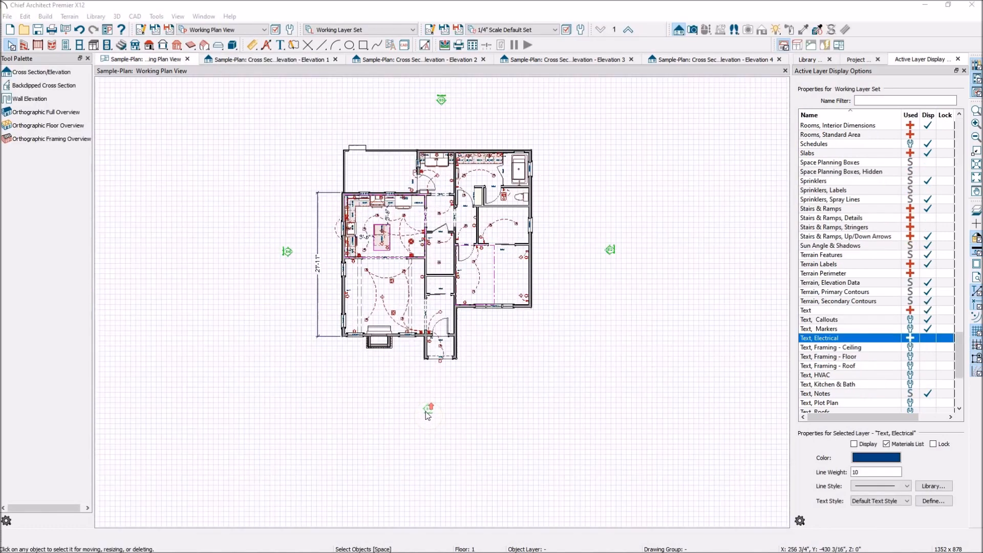
pyautogui.scroll(-1, 451, 416)
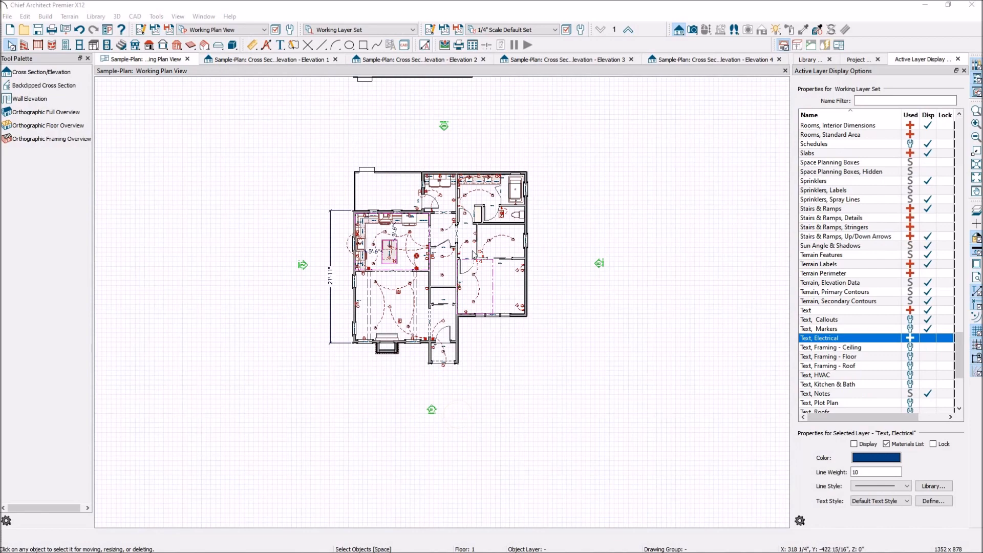
pyautogui.scroll(2, 484, 123)
pyautogui.scroll(1, 483, 130)
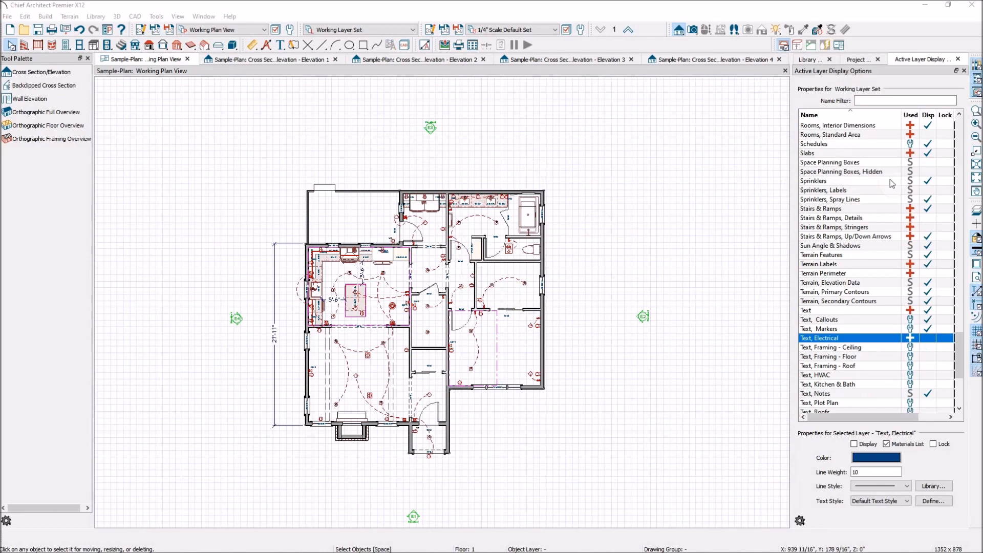
pyautogui.moveTo(961, 358); pyautogui.dragTo(952, 203)
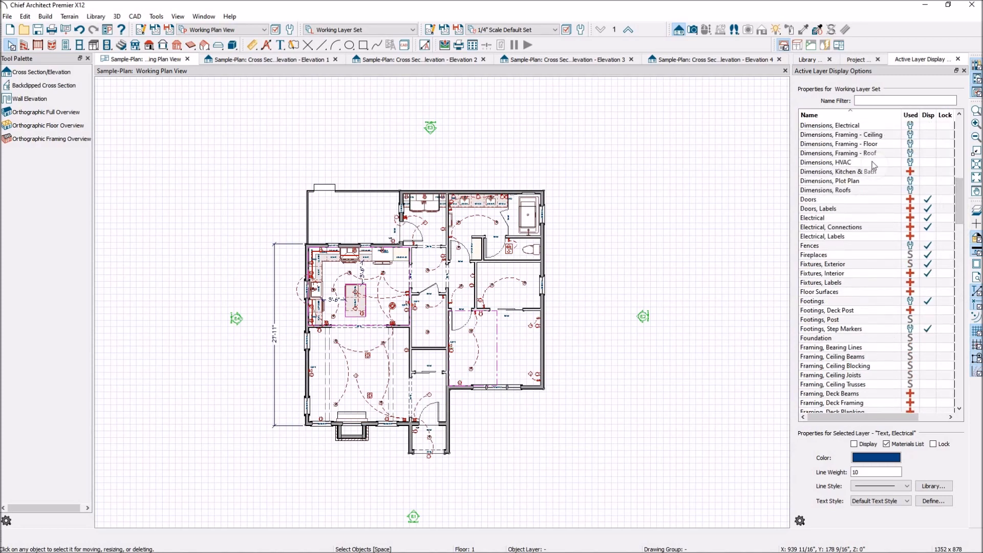
pyautogui.scroll(2, 881, 171)
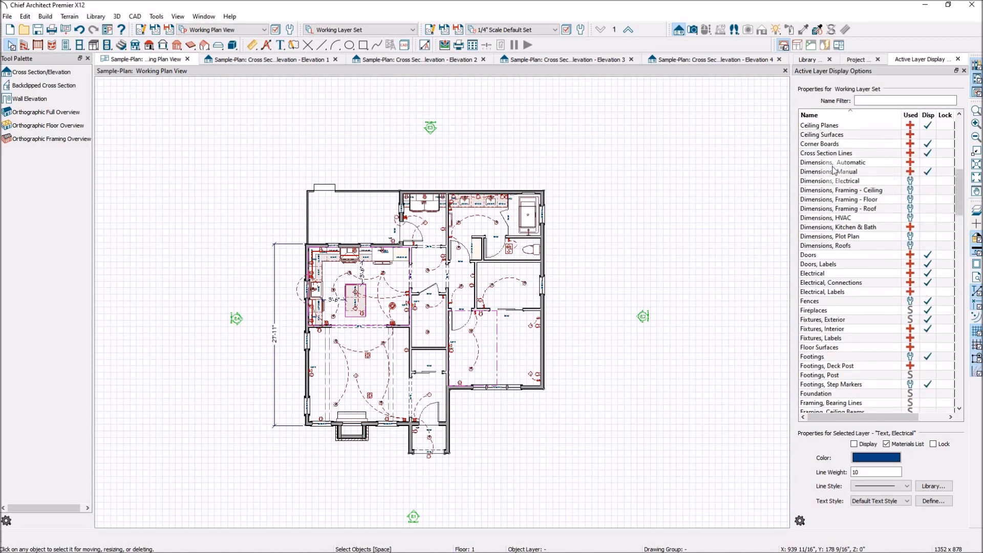
pyautogui.click(927, 163)
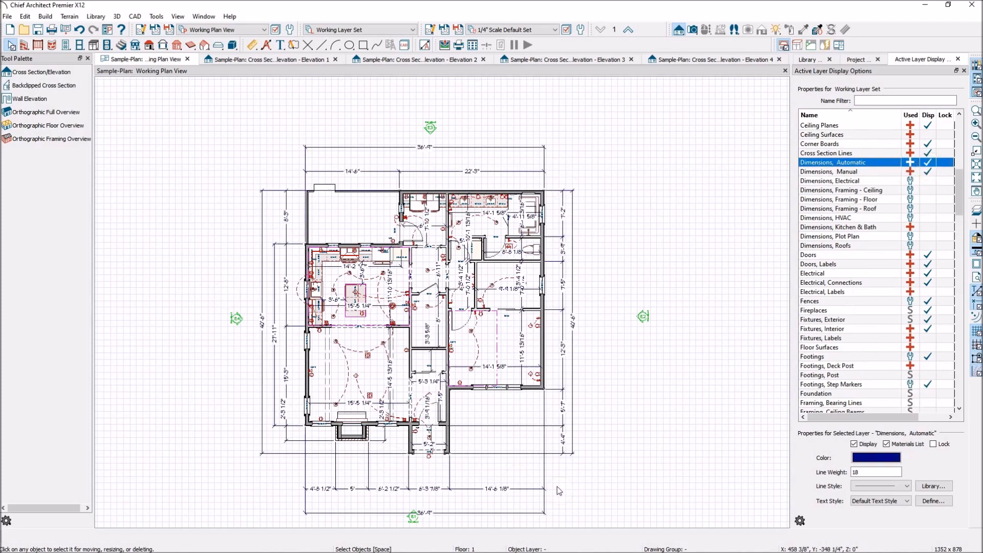
# - Move the right-side elevation camera closer to the house, just outside the exterior dimension lines
pyautogui.click(643, 316)
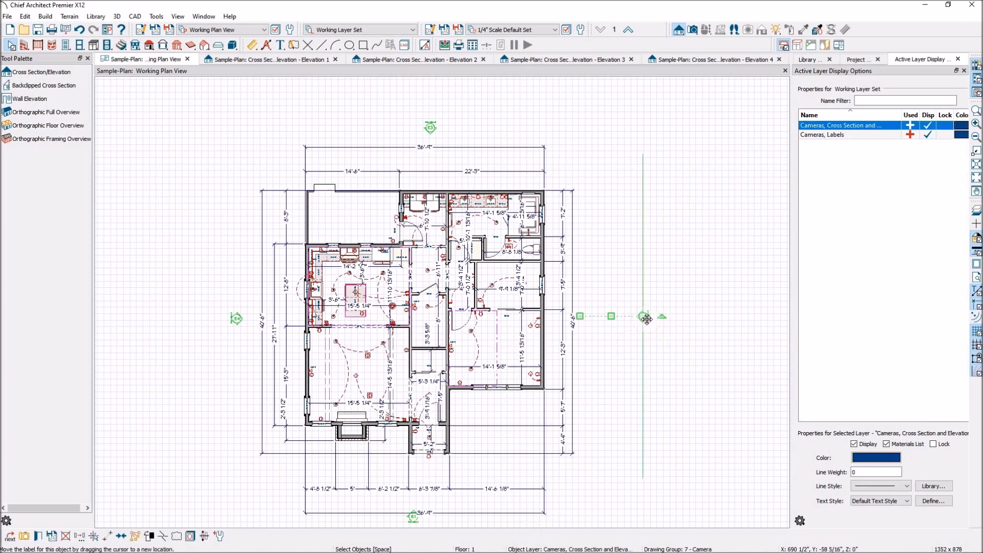
pyautogui.moveTo(644, 317); pyautogui.dragTo(597, 316)
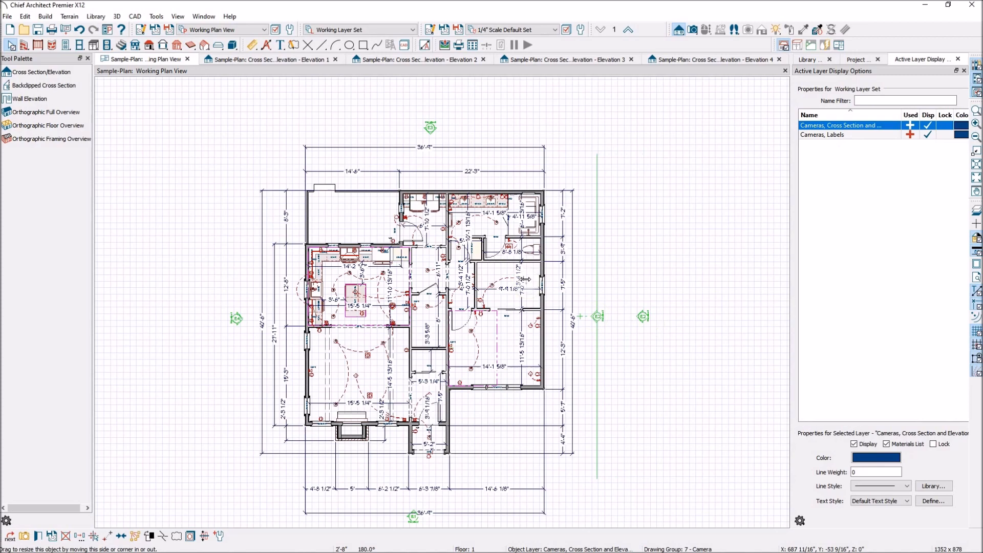
pyautogui.scroll(-1, 507, 233)
pyautogui.scroll(2, 466, 427)
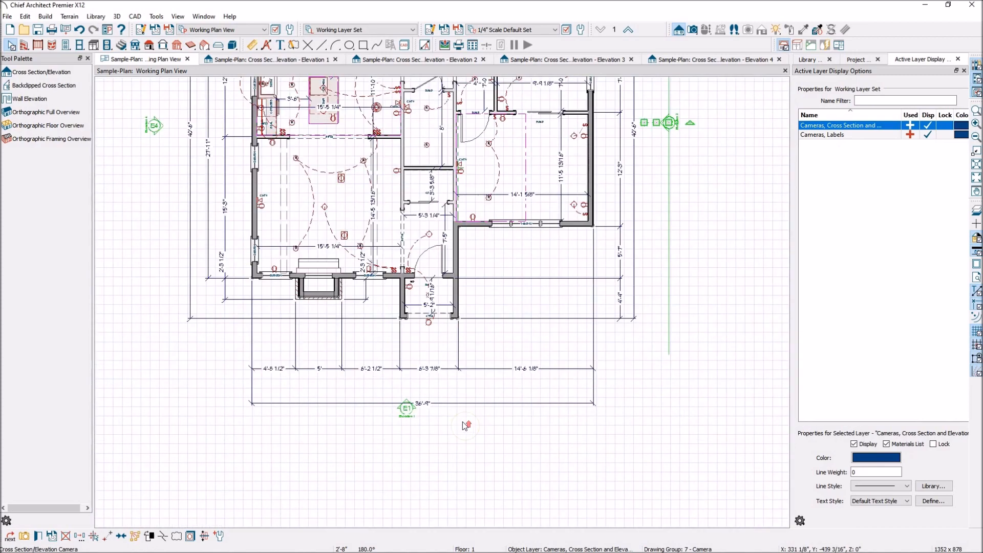
# - Move the automatic dimension lines along the front of the house closer to the building
pyautogui.scroll(1, 463, 423)
pyautogui.moveTo(466, 401); pyautogui.dragTo(479, 334)
pyautogui.click(477, 361)
pyautogui.click(481, 379)
pyautogui.moveTo(482, 380); pyautogui.dragTo(477, 352)
# - Move the Elevation 1 camera straight toward the house, just outside the front overall dimension line
pyautogui.click(406, 416)
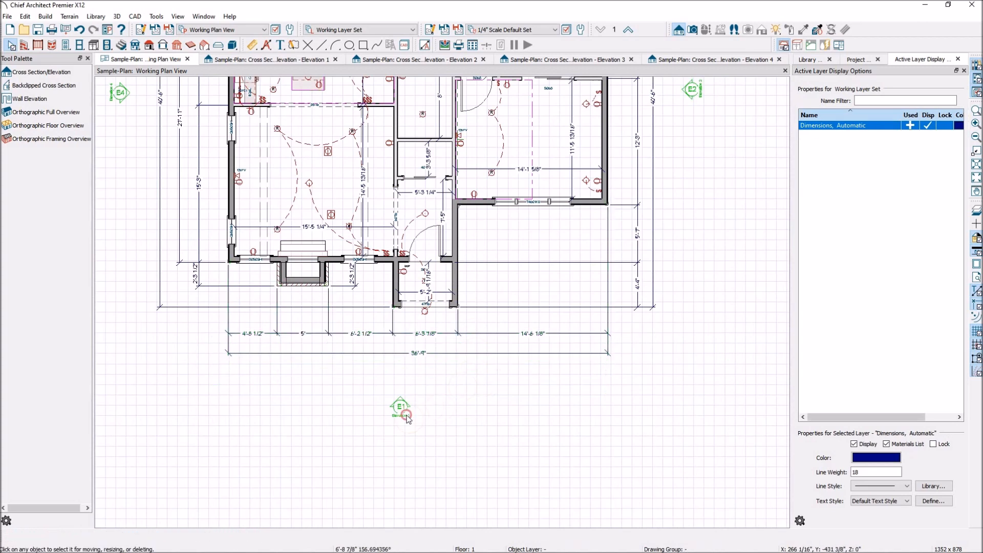
pyautogui.moveTo(400, 409); pyautogui.dragTo(405, 381)
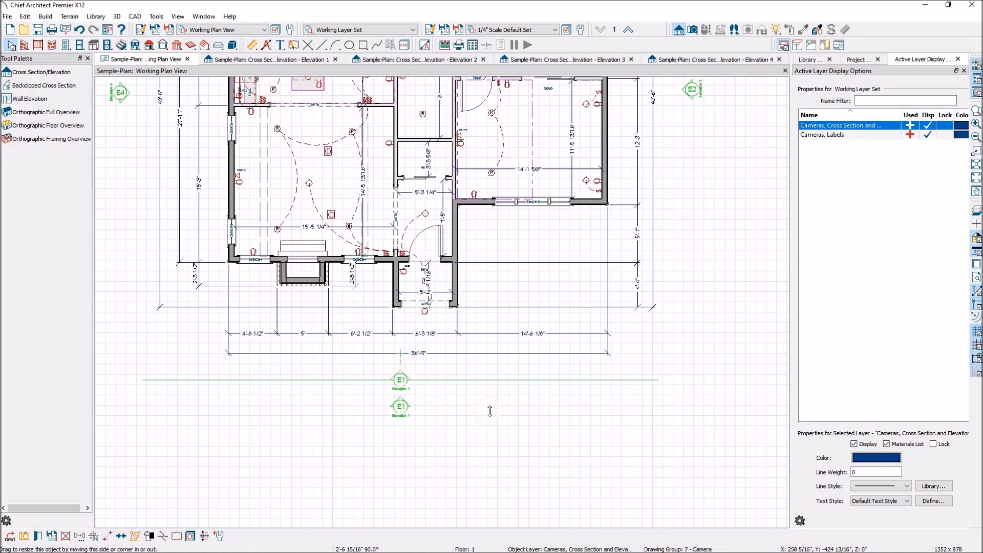
pyautogui.press('F6')
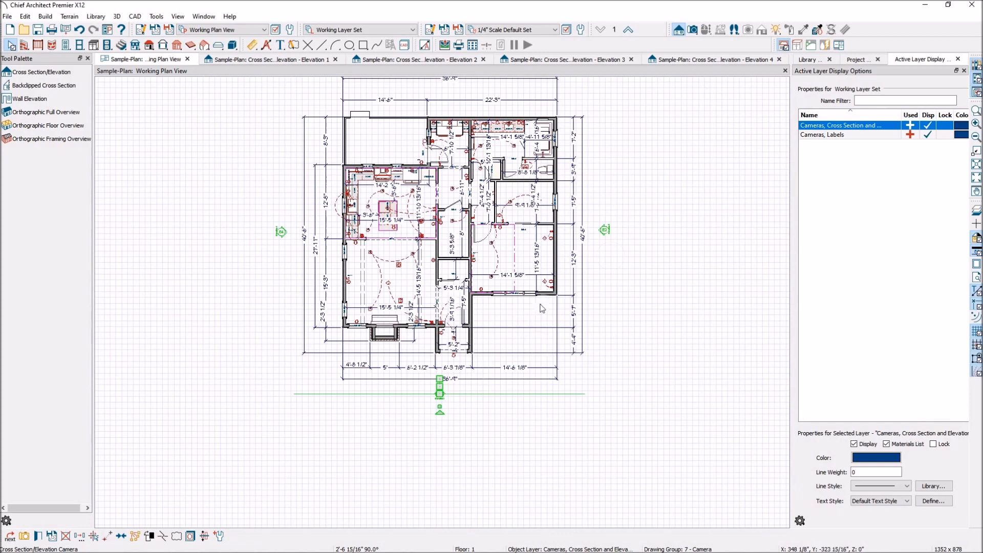
# - Examine the small roof peak rising behind the front gable and main ridge in the Elevation 1 view
pyautogui.click(275, 60)
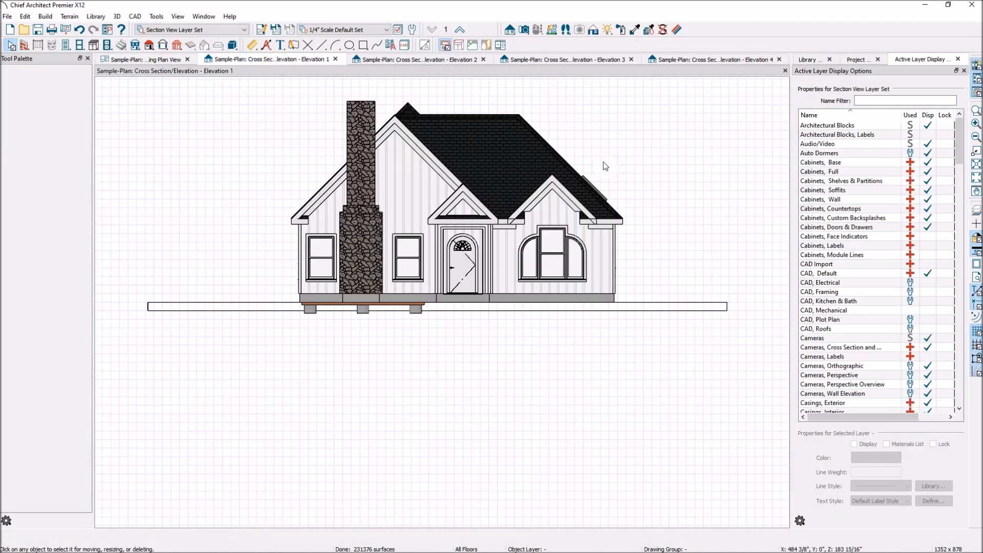
pyautogui.scroll(-1, 607, 247)
pyautogui.scroll(5, 490, 124)
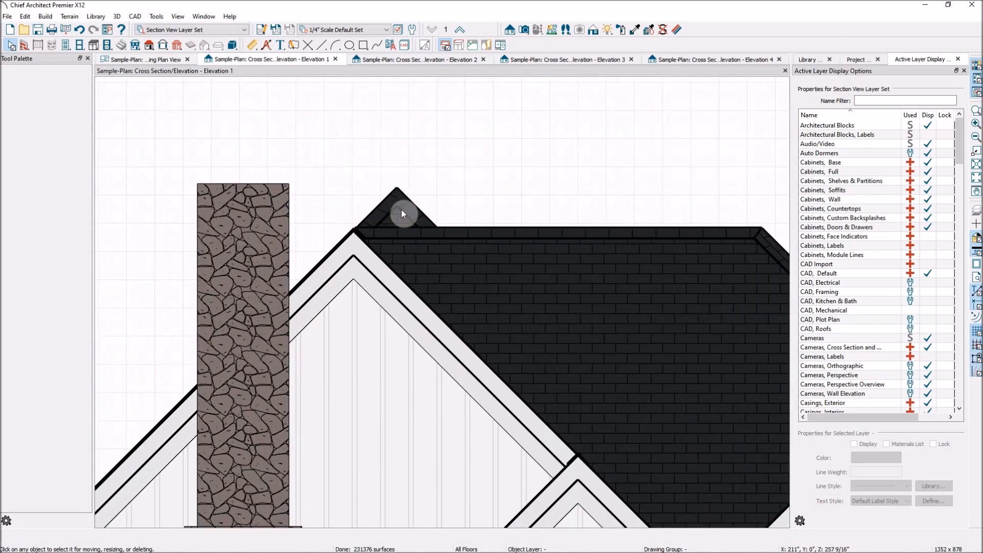
pyautogui.scroll(2, 402, 212)
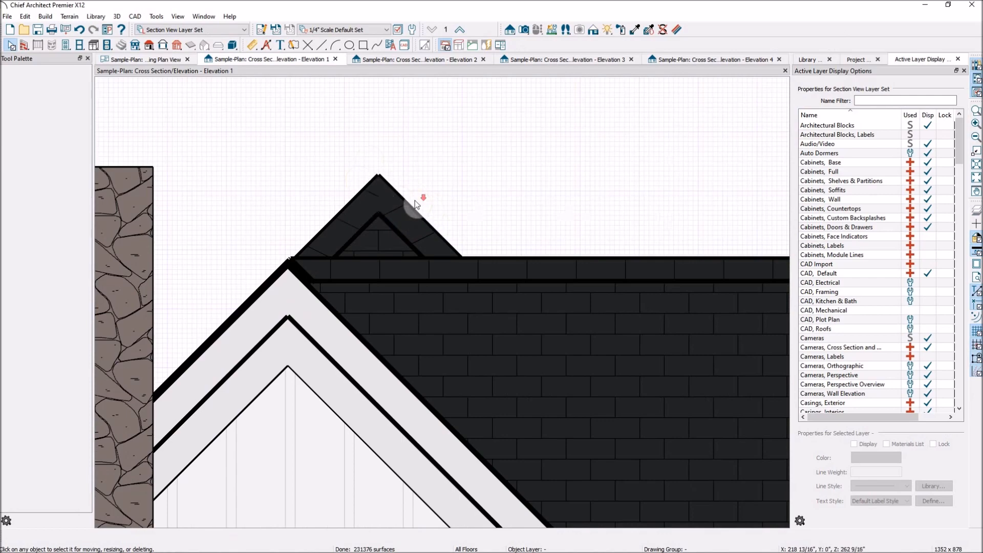
pyautogui.scroll(-5, 415, 200)
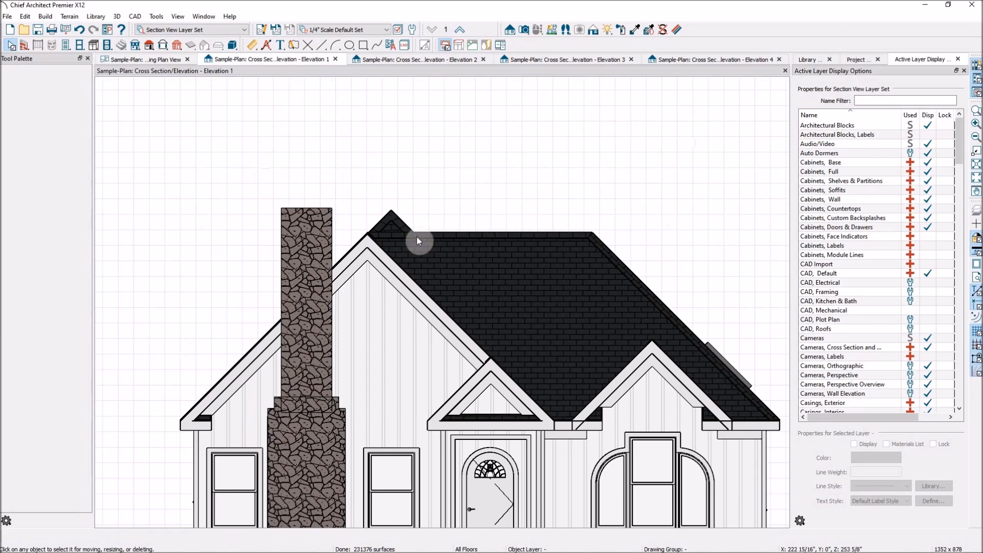
pyautogui.scroll(-2, 382, 235)
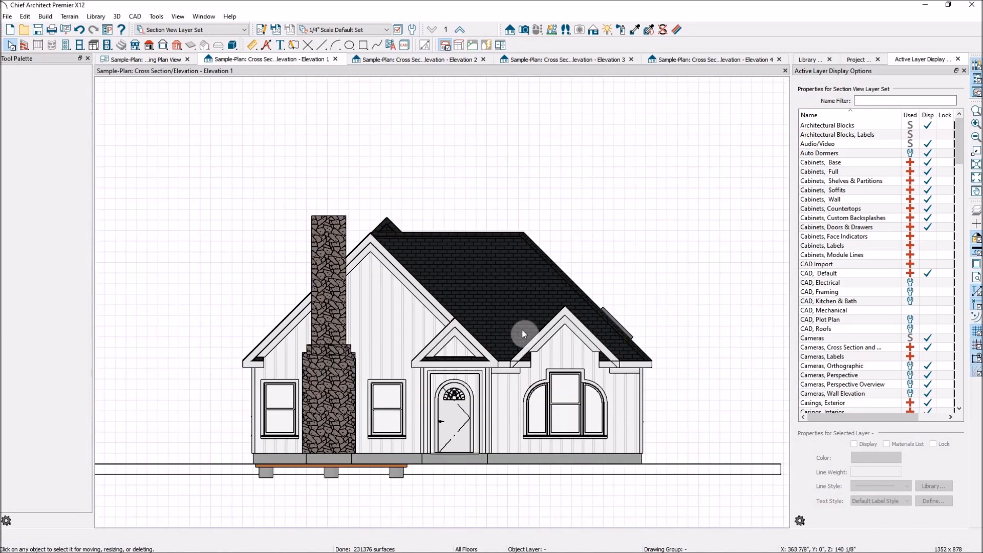
# - In the plan view, enable back clipping for the Elevation 1 camera and set its back clip distance to 50'
pyautogui.click(159, 60)
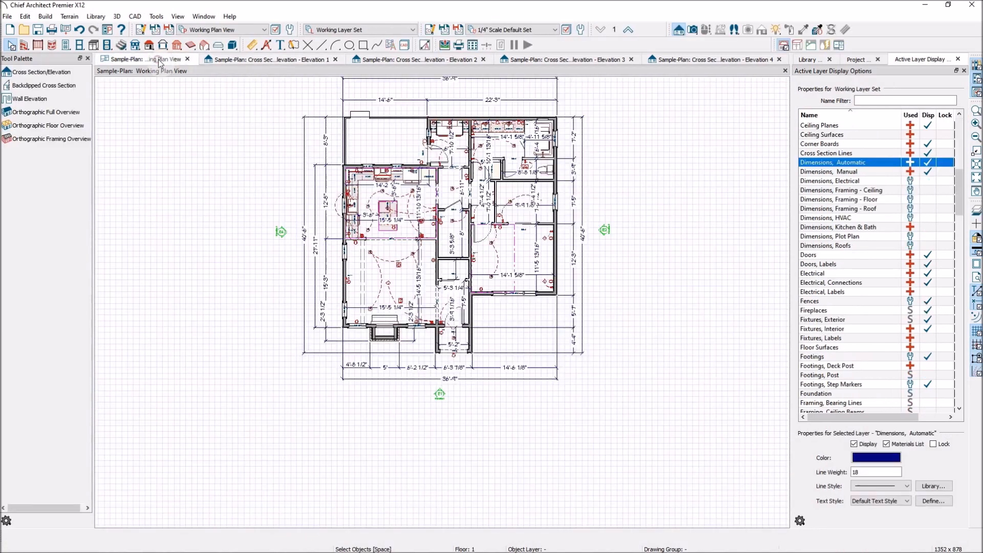
pyautogui.click(440, 394)
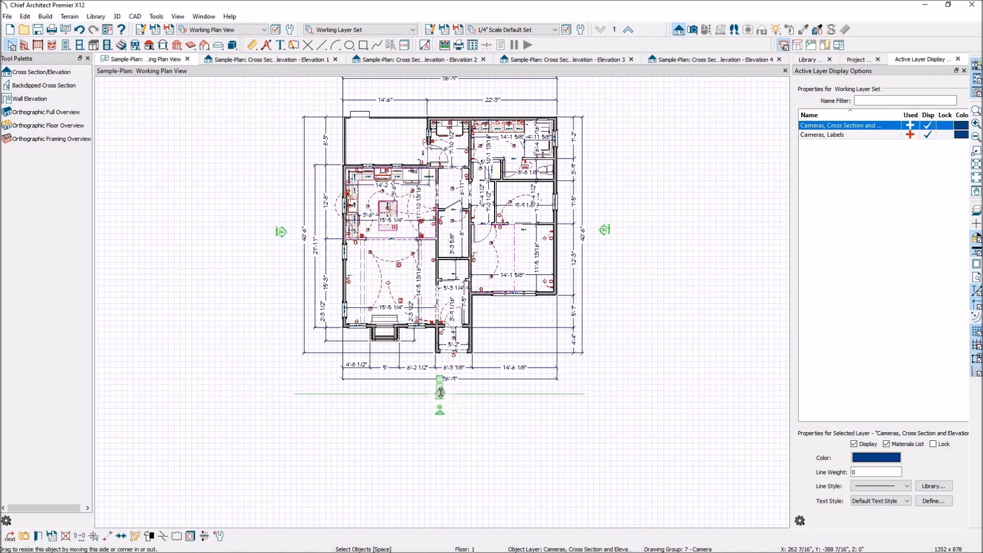
pyautogui.click(42, 537)
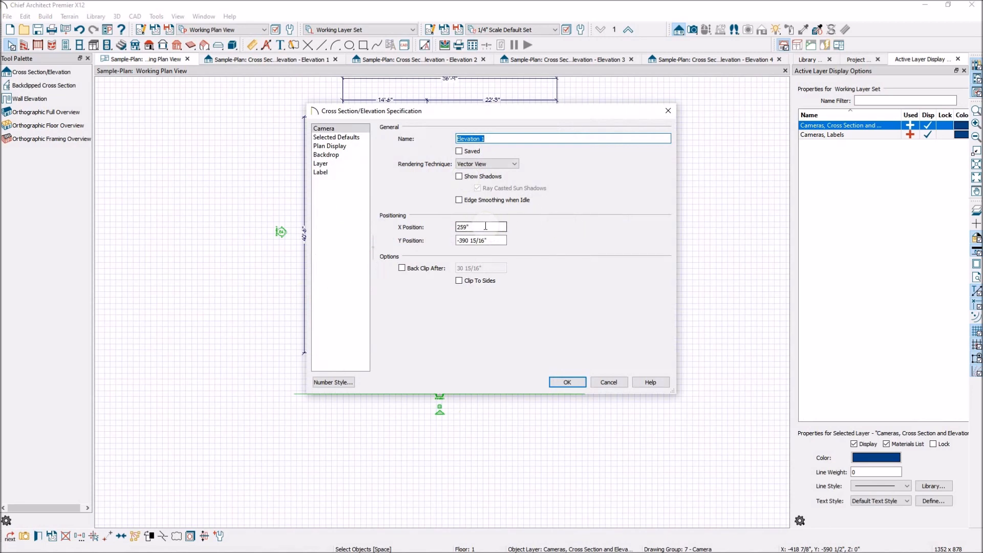
pyautogui.click(403, 268)
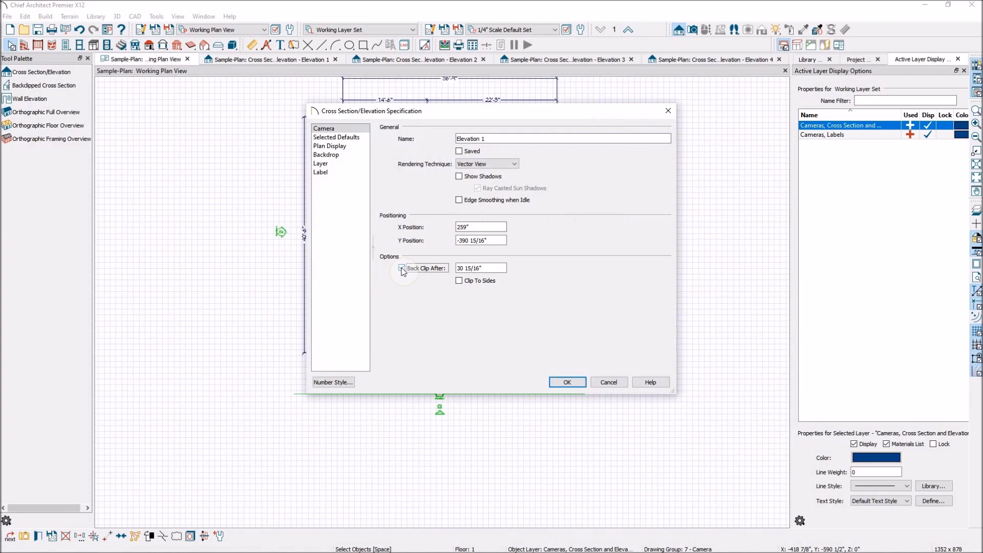
pyautogui.moveTo(499, 110); pyautogui.dragTo(749, 185)
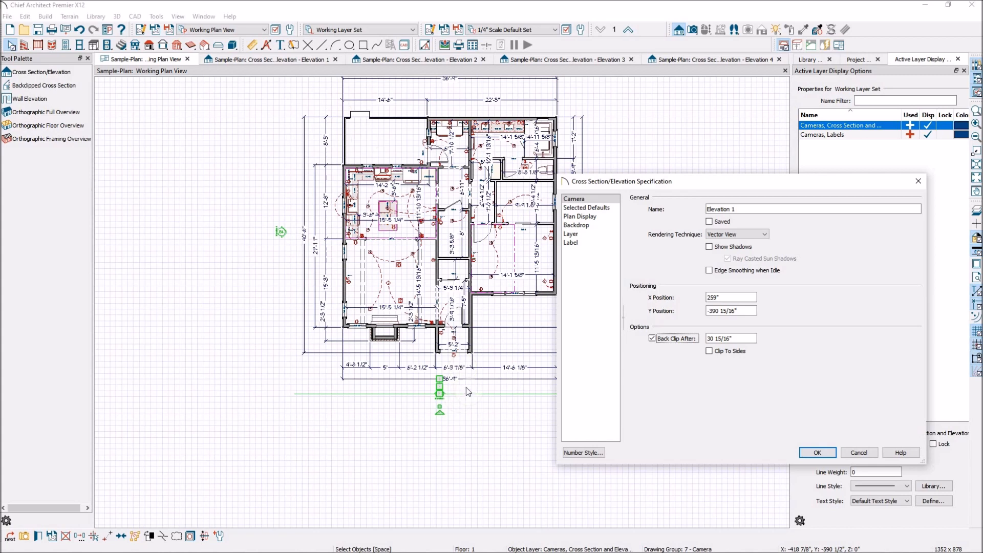
pyautogui.doubleClick(742, 338)
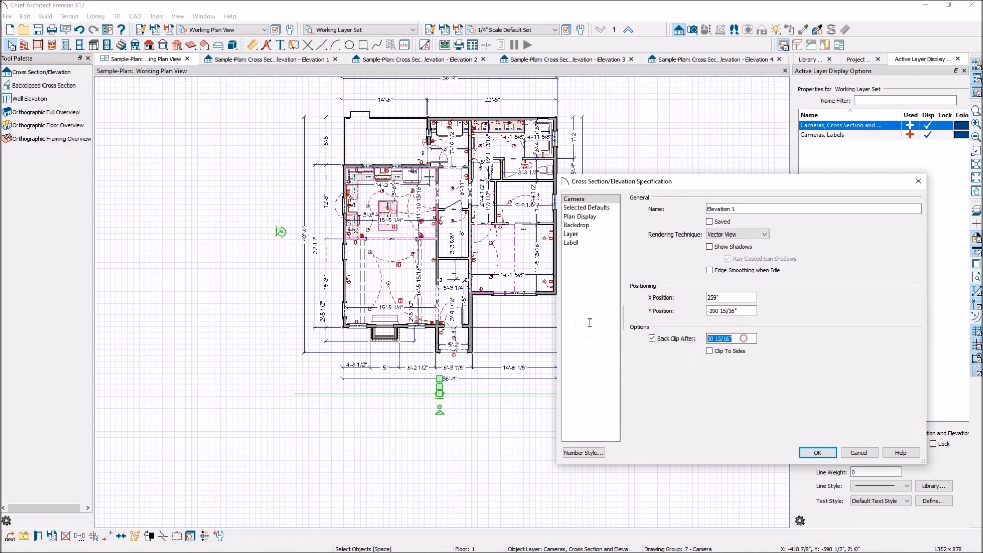
pyautogui.write('50')
pyautogui.click(822, 452)
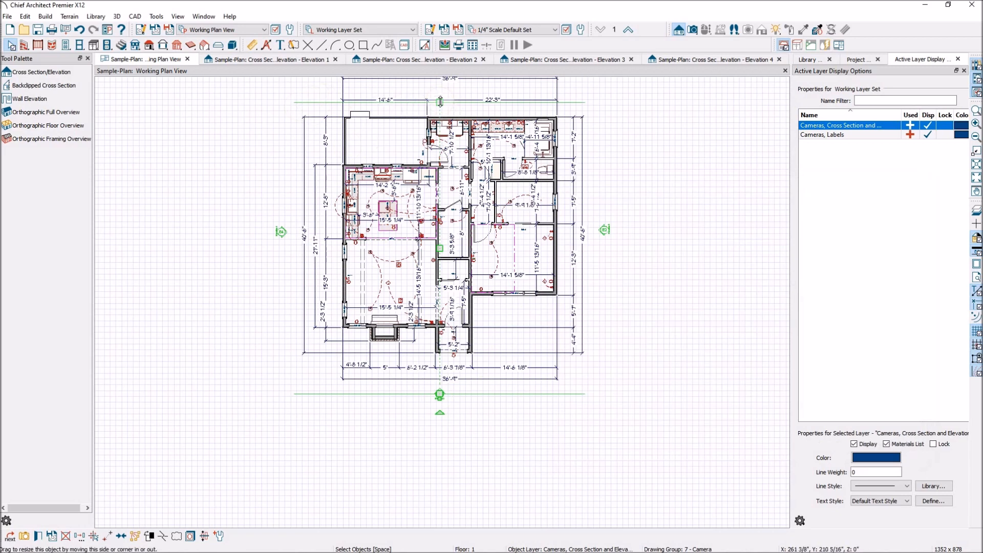
# - Shorten the Elevation 1 camera's back clip to about 49'-2", just behind the house's rear wall, and check the Elevation 1 view
pyautogui.moveTo(440, 102)
pyautogui.mouseDown()
pyautogui.moveTo(443, 118)
pyautogui.moveTo(446, 96)
pyautogui.moveTo(444, 117)
pyautogui.moveTo(450, 98)
pyautogui.moveTo(449, 107)
pyautogui.mouseUp()
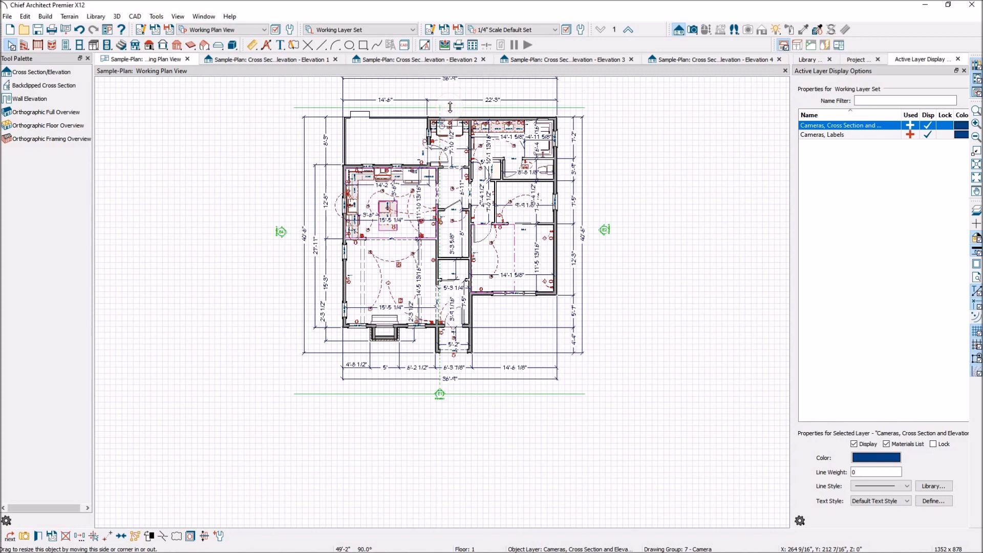
pyautogui.scroll(-2, 457, 245)
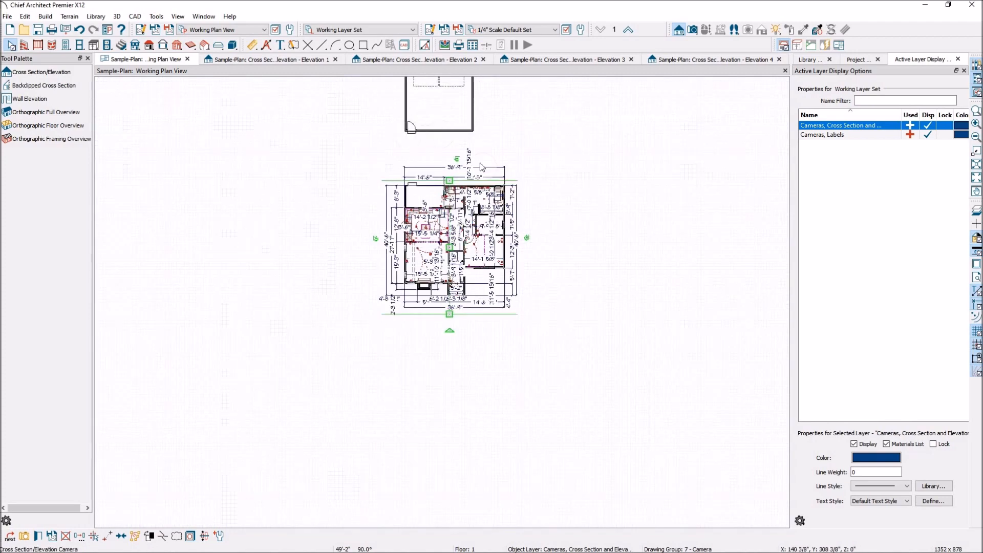
pyautogui.scroll(2, 478, 136)
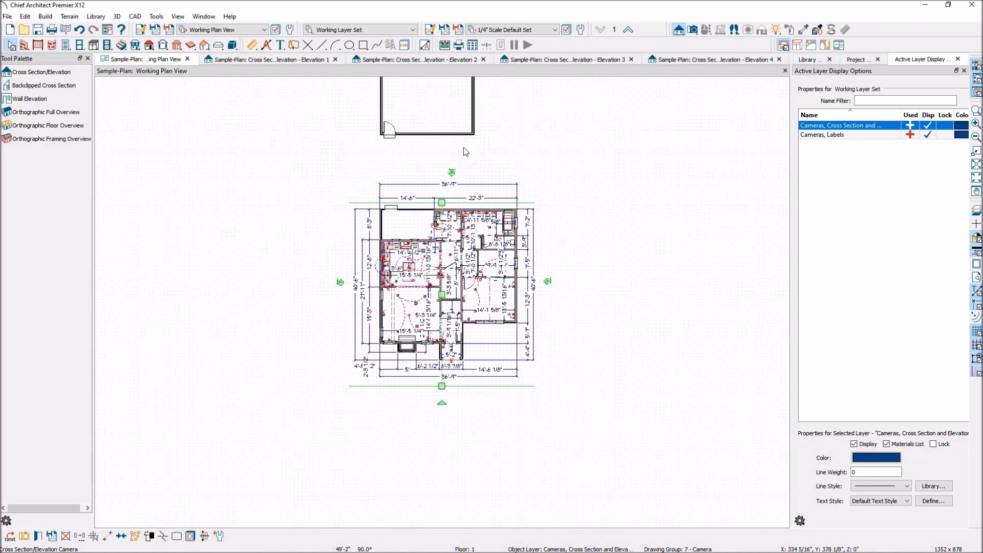
pyautogui.click(270, 60)
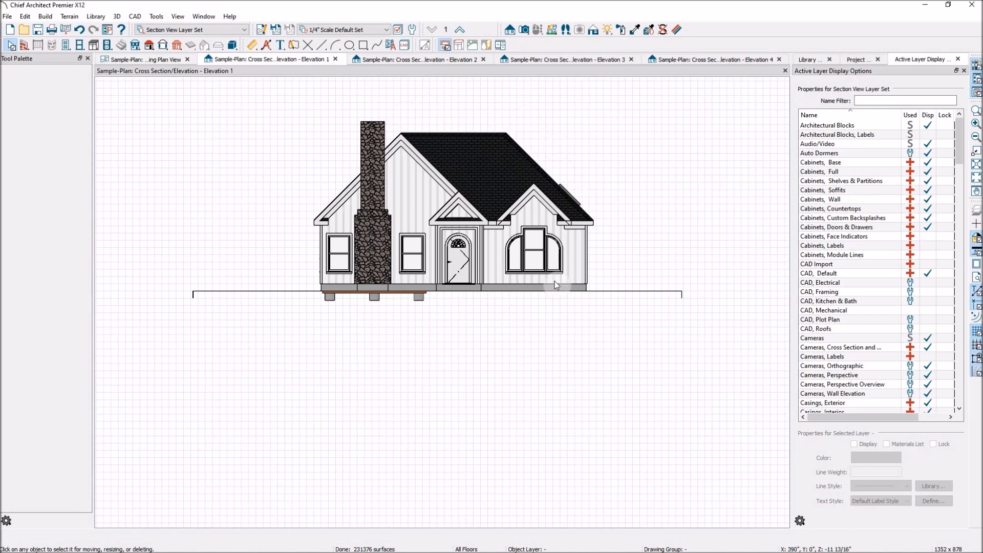
pyautogui.scroll(4, 483, 108)
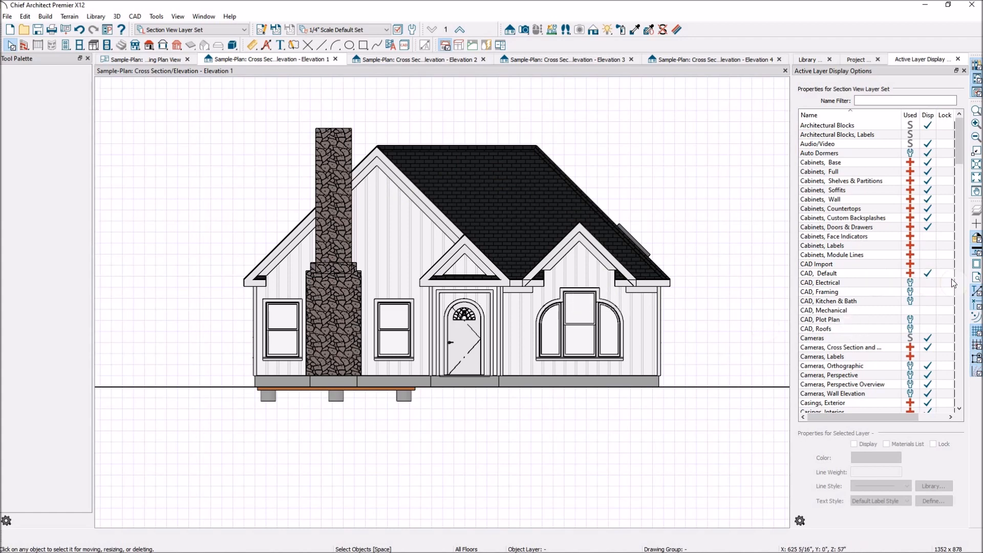
# - Turn color off in the Elevation 1 view, show the available rendering techniques, and turn color back on
pyautogui.click(977, 241)
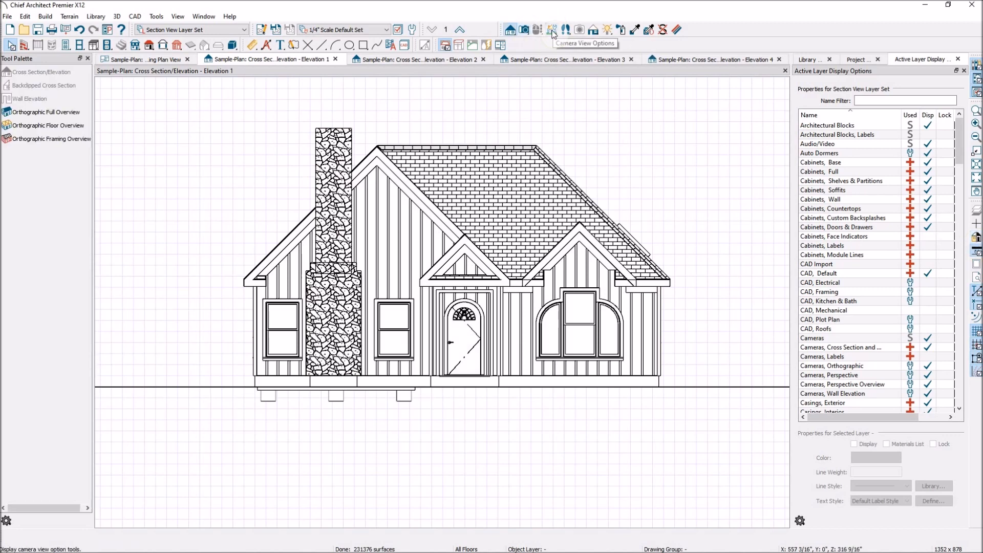
pyautogui.click(593, 30)
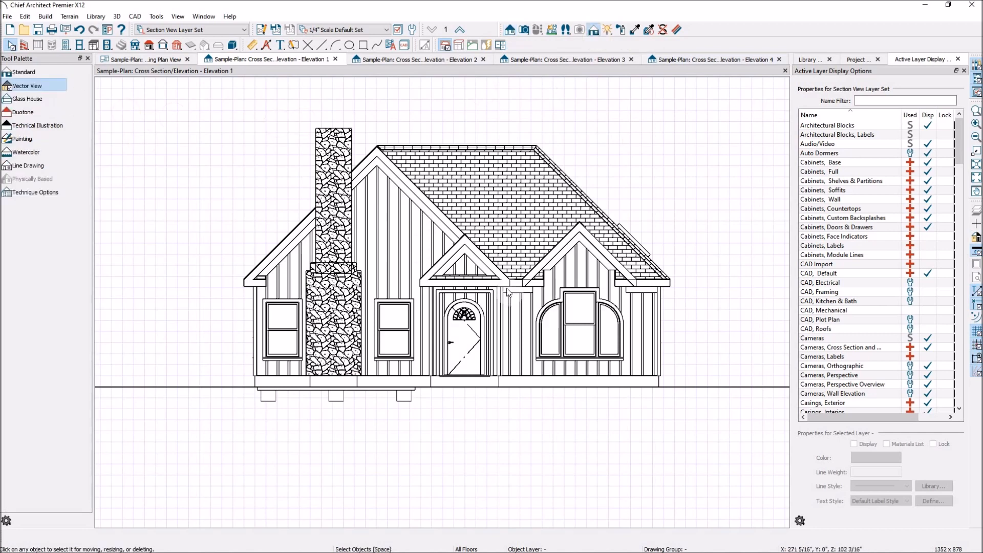
pyautogui.click(976, 240)
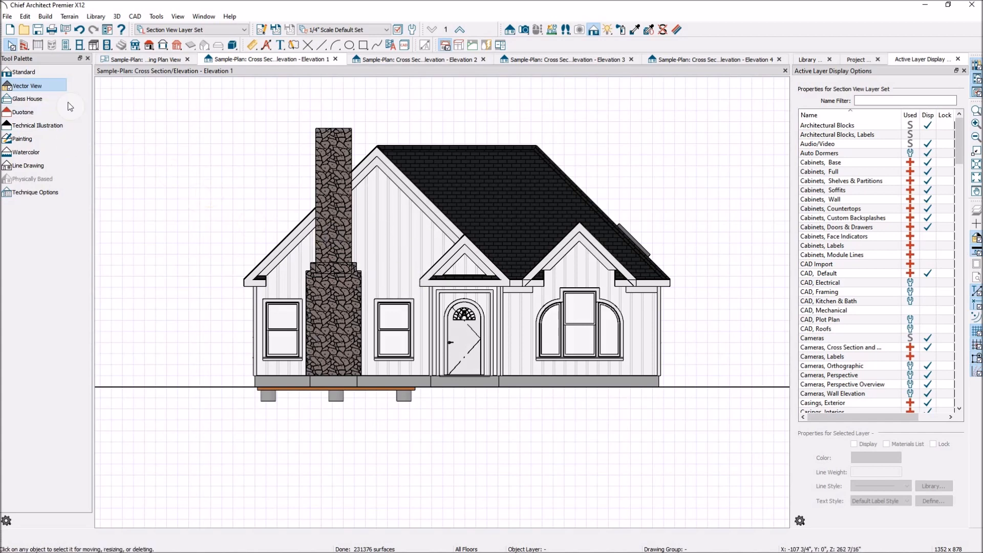
# - Preview Elevation 1 in the Standard, Glass House, Duotone, Technical Illustration, Painting, Watercolor and Line Drawing rendering techniques
pyautogui.click(39, 76)
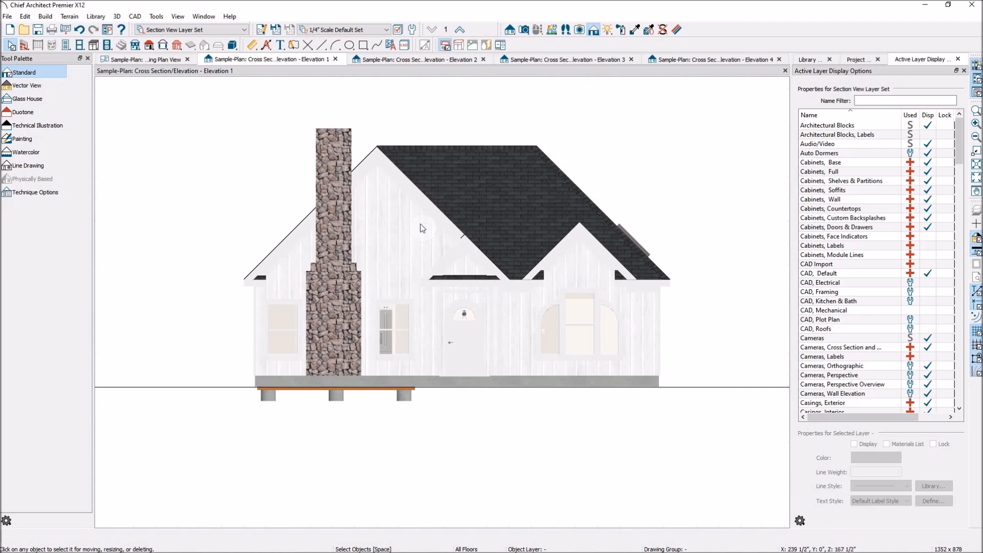
pyautogui.click(30, 99)
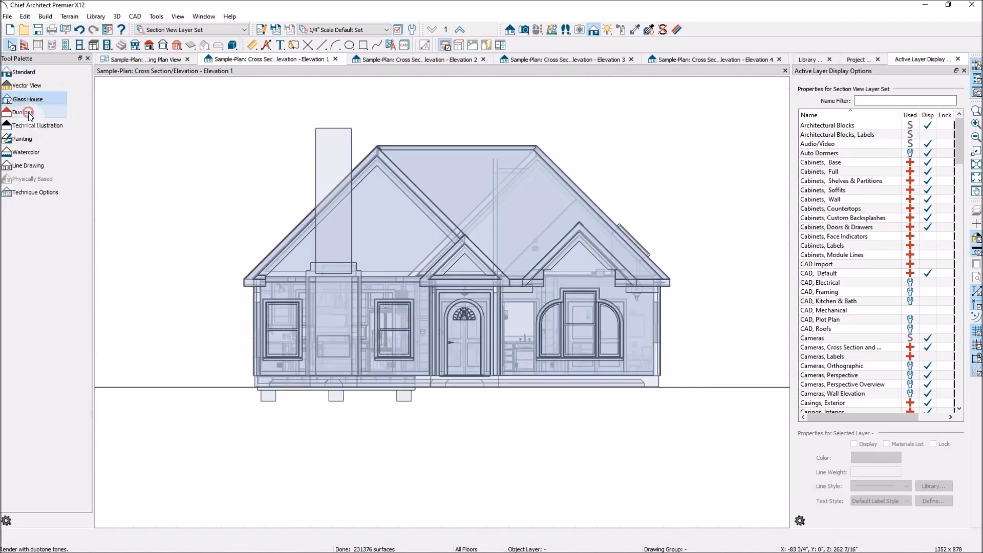
pyautogui.click(23, 113)
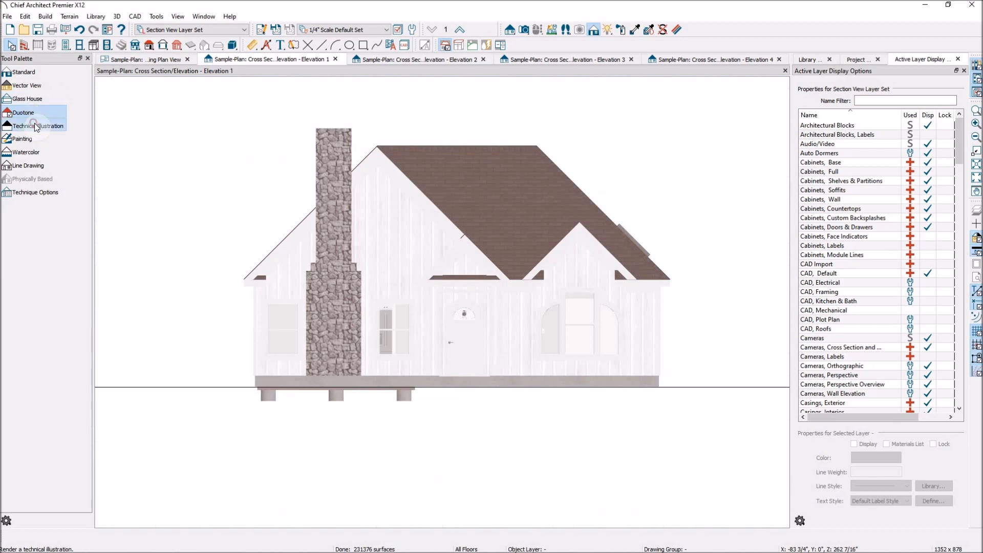
pyautogui.click(35, 124)
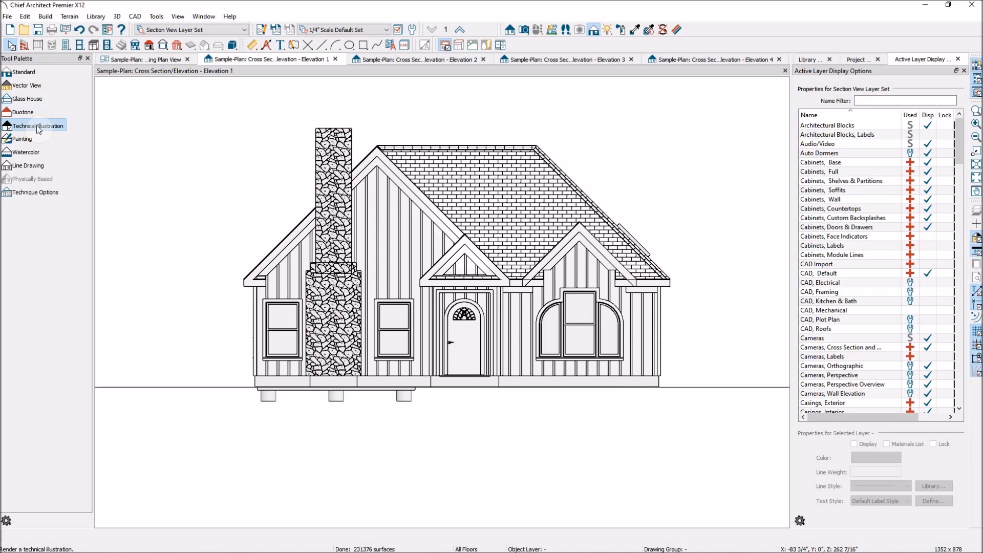
pyautogui.click(33, 140)
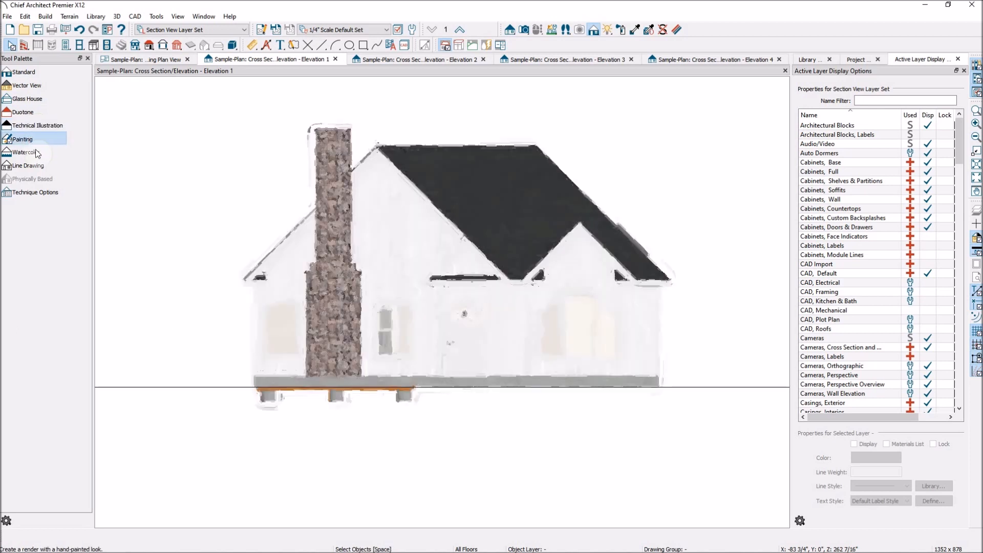
pyautogui.click(36, 154)
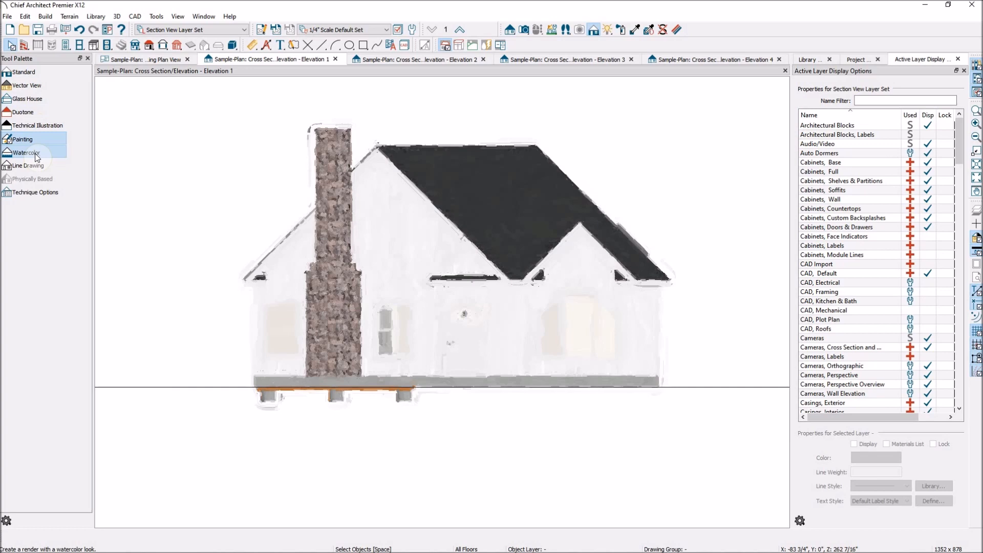
pyautogui.click(35, 166)
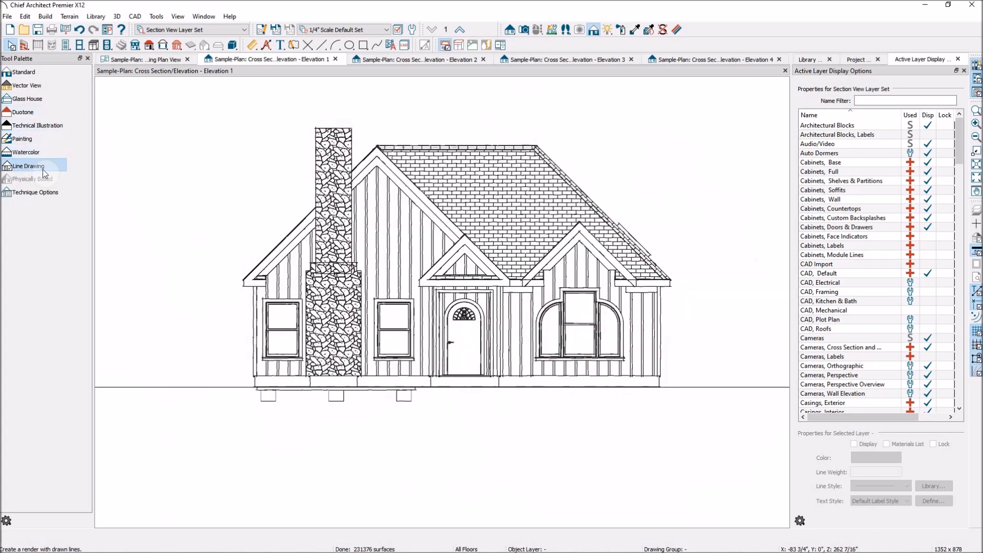
# - Review the Line Drawing technique options without changing them, and return the Elevation 1 view to Vector View
pyautogui.click(41, 197)
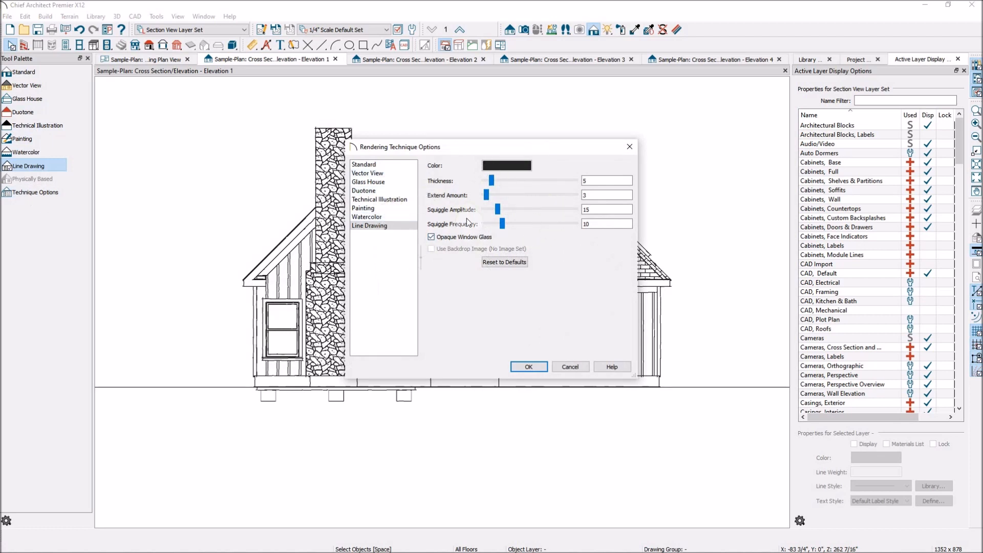
pyautogui.click(572, 368)
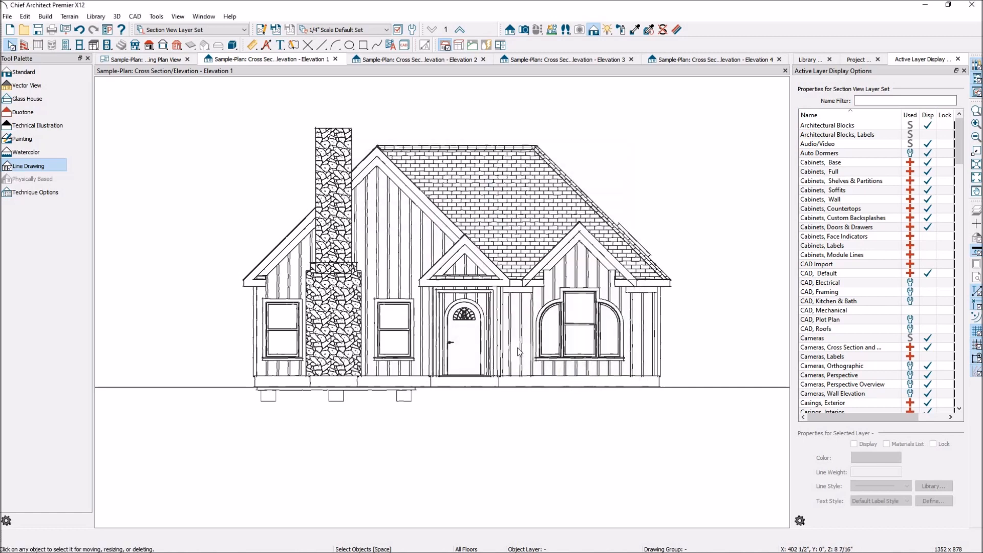
pyautogui.click(43, 86)
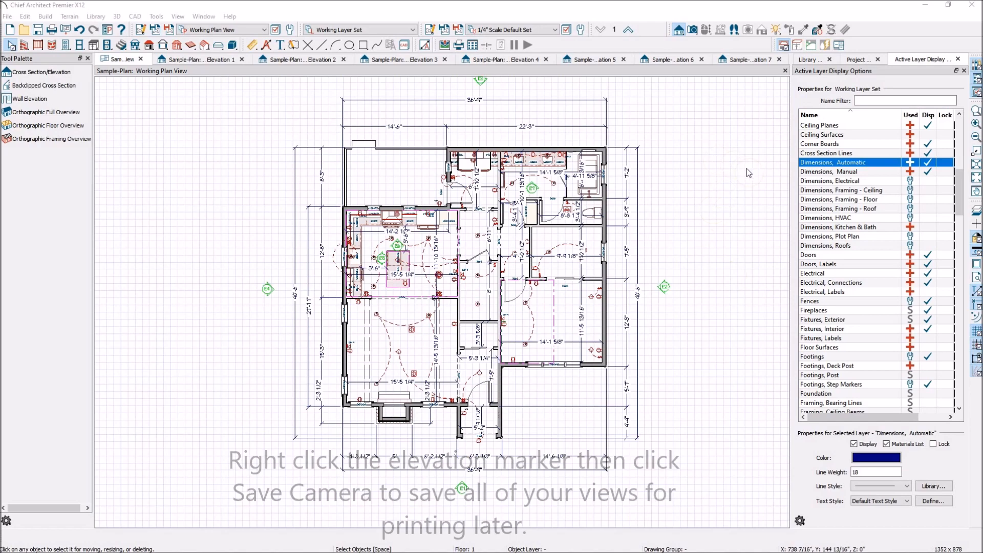
# - Generate automatic story pole dimensions for the front of the house in the Elevation 1 view
pyautogui.click(222, 61)
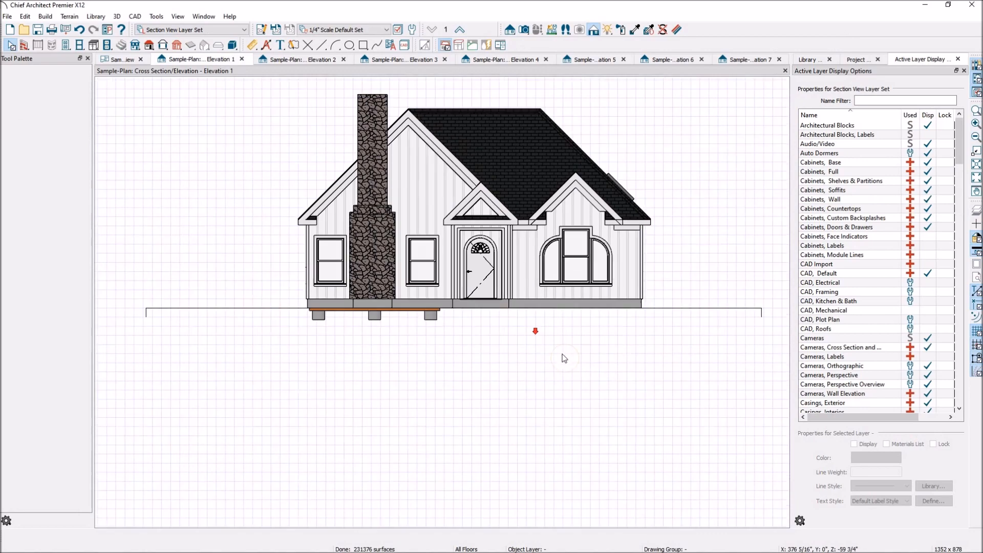
pyautogui.scroll(-2, 562, 354)
pyautogui.scroll(3, 447, 122)
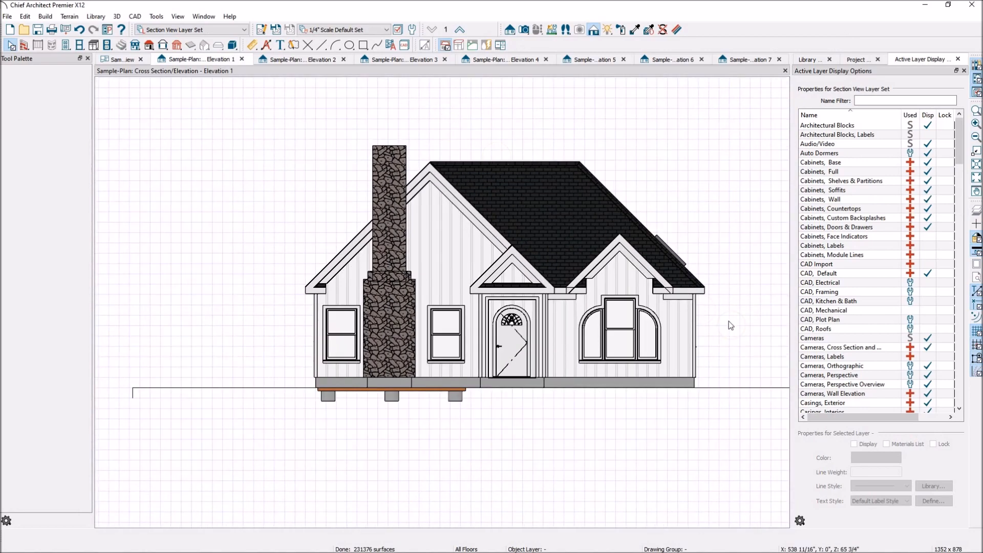
pyautogui.scroll(1, 729, 323)
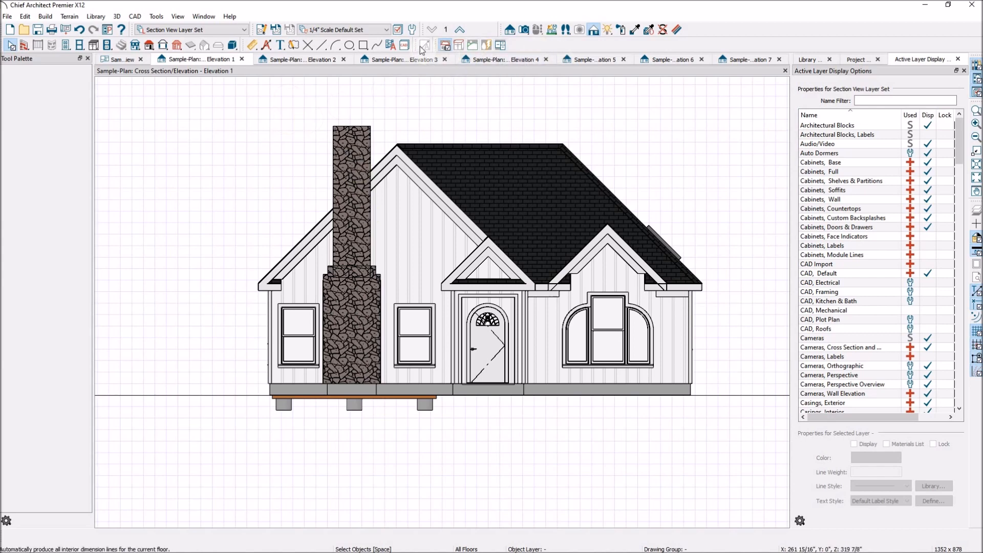
pyautogui.click(253, 45)
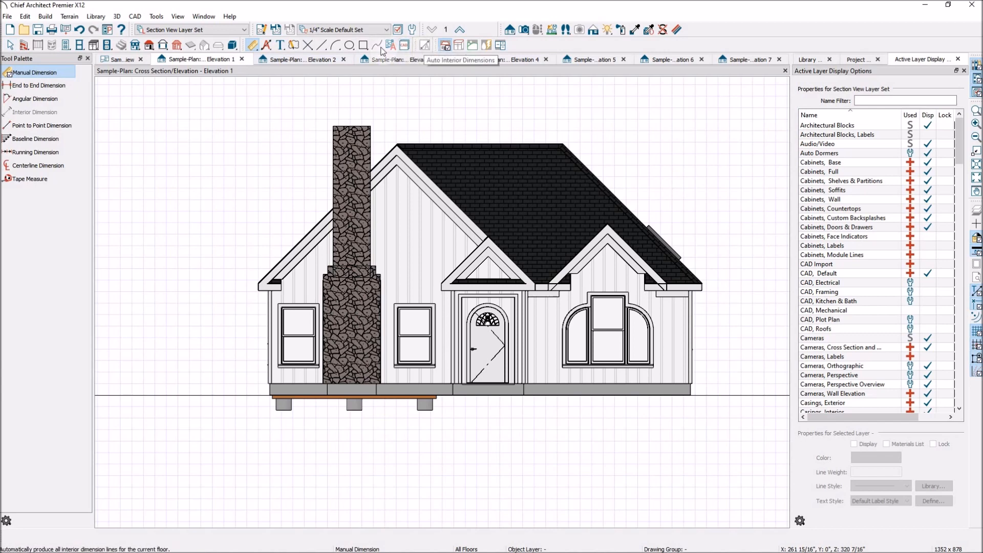
pyautogui.click(267, 46)
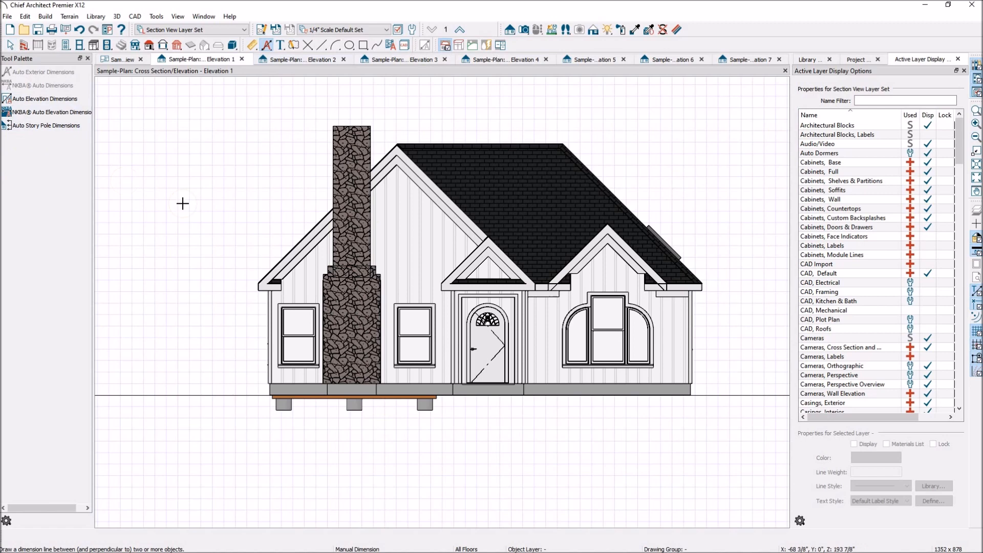
pyautogui.click(28, 128)
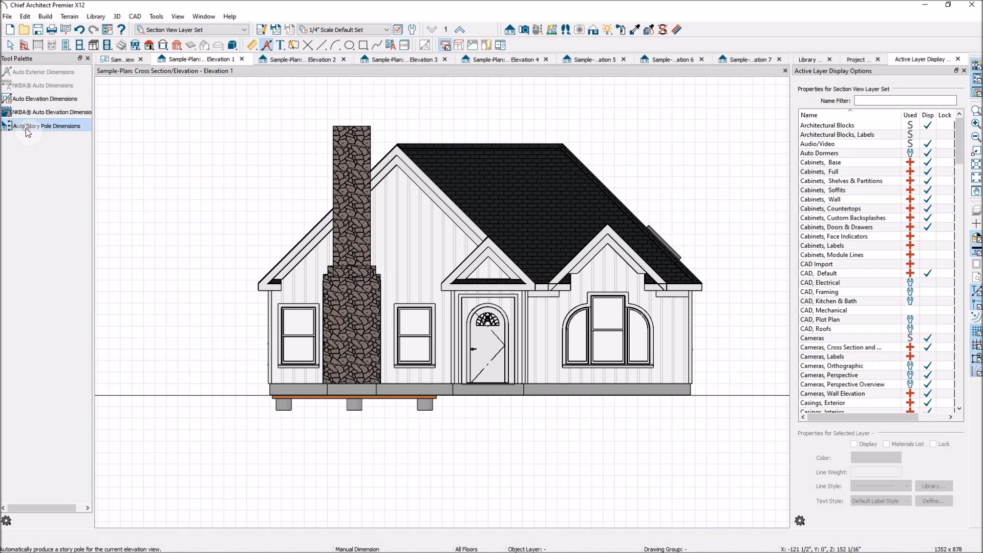
# - Select the outer story pole dimension and move its Highest Ridge extension line from the chimney top to the roof ridge
pyautogui.scroll(-2, 701, 308)
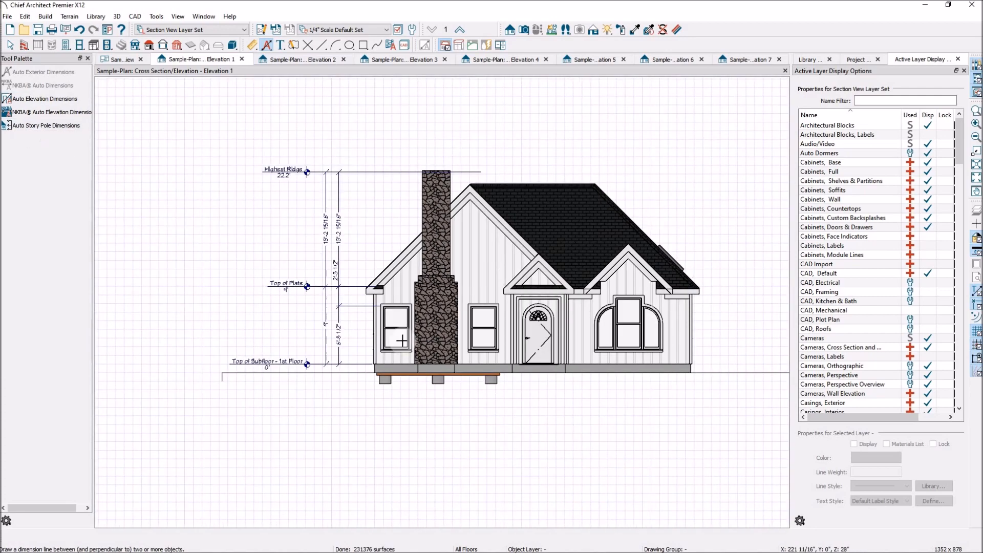
pyautogui.scroll(3, 294, 321)
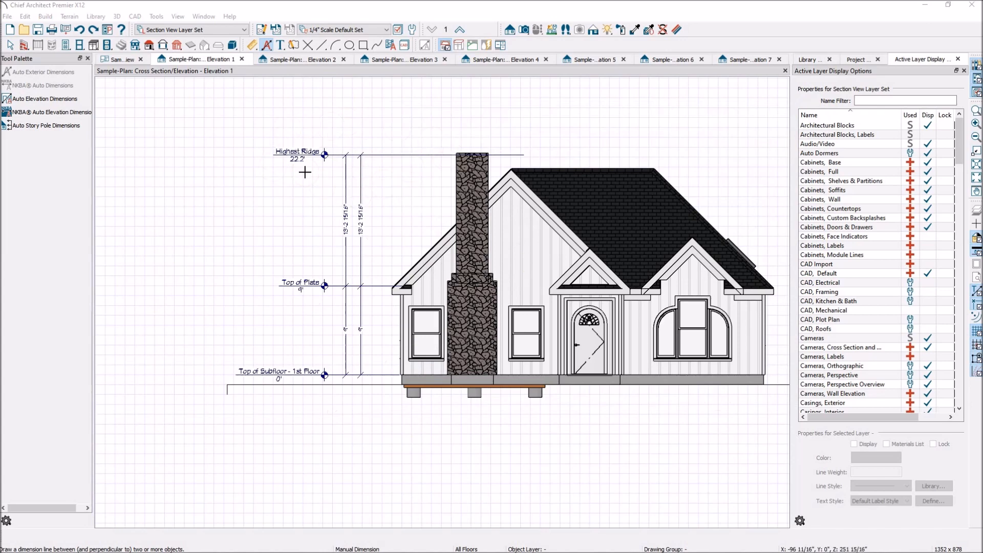
pyautogui.click(10, 45)
pyautogui.click(322, 155)
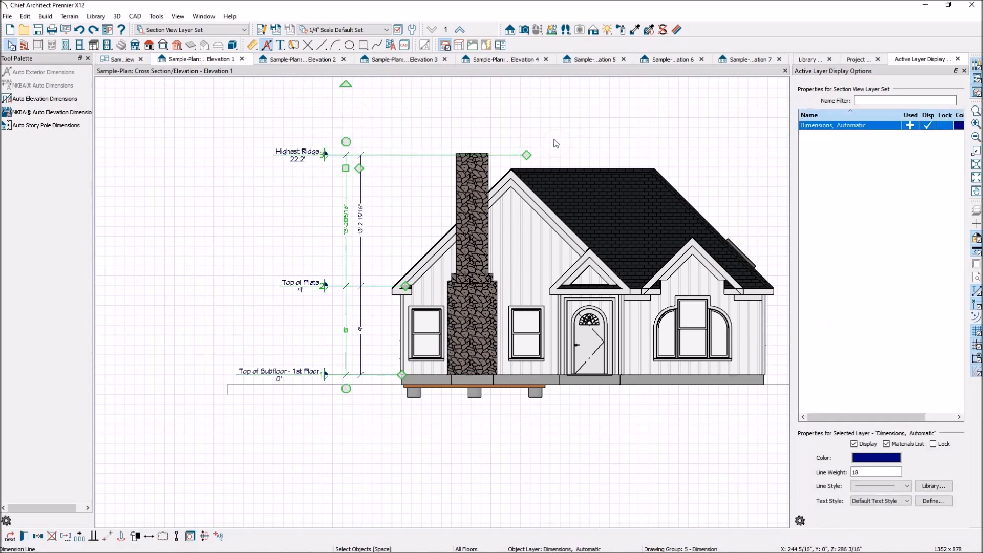
pyautogui.scroll(2, 535, 162)
pyautogui.click(214, 224)
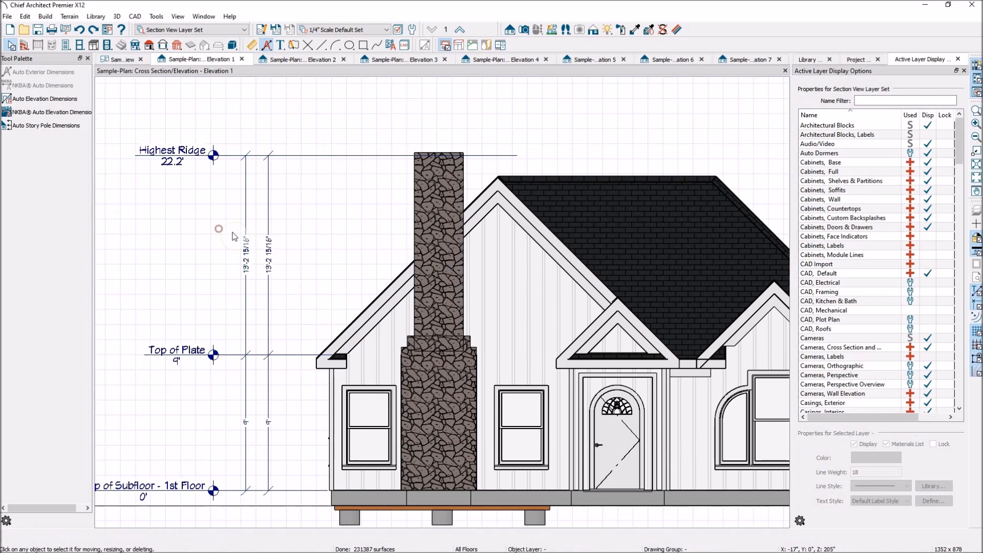
pyautogui.click(246, 250)
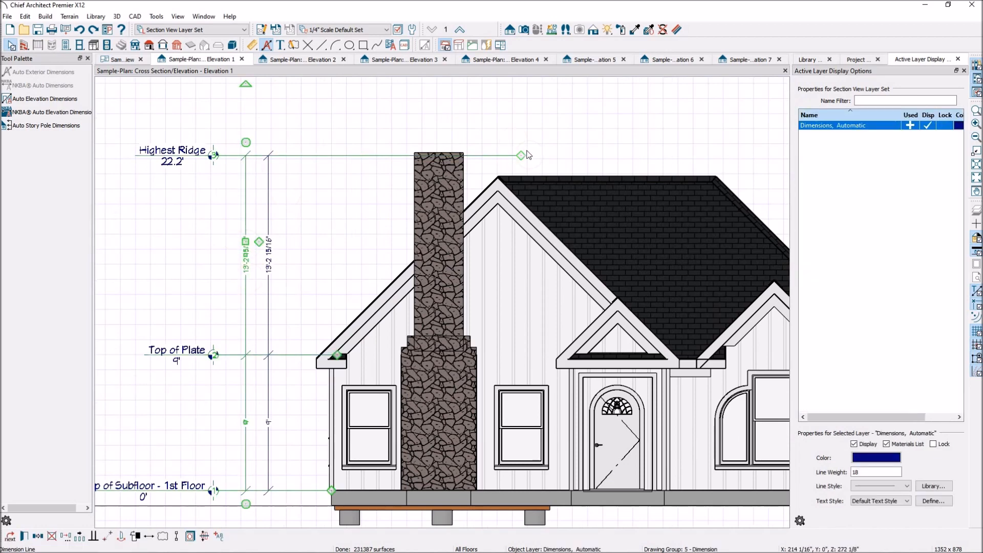
pyautogui.moveTo(522, 154); pyautogui.dragTo(501, 175)
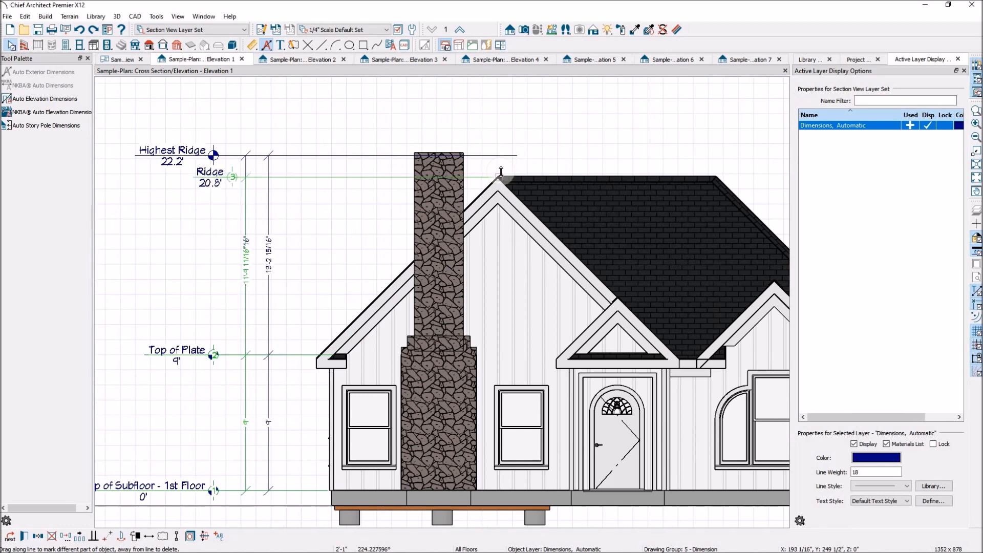
pyautogui.moveTo(500, 171); pyautogui.dragTo(499, 175)
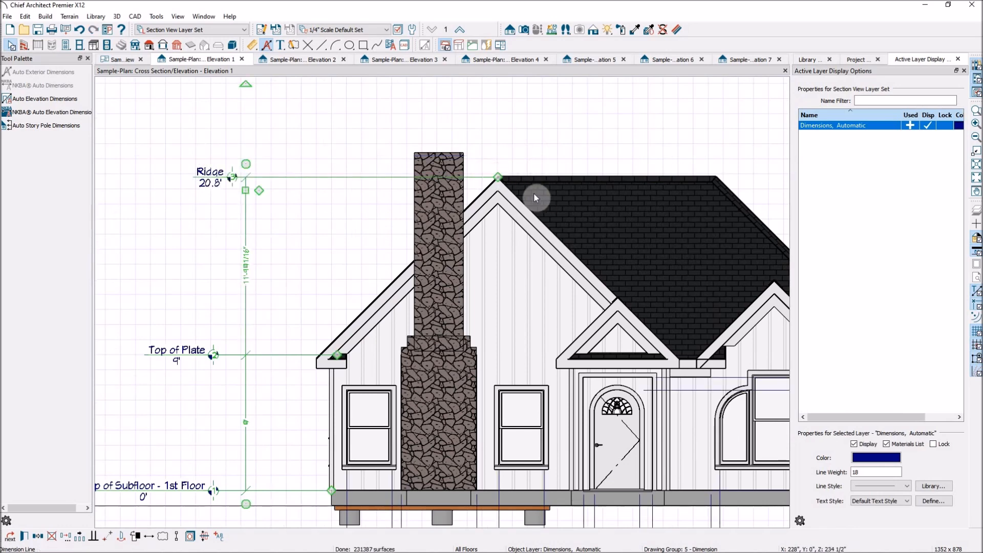
pyautogui.click(512, 148)
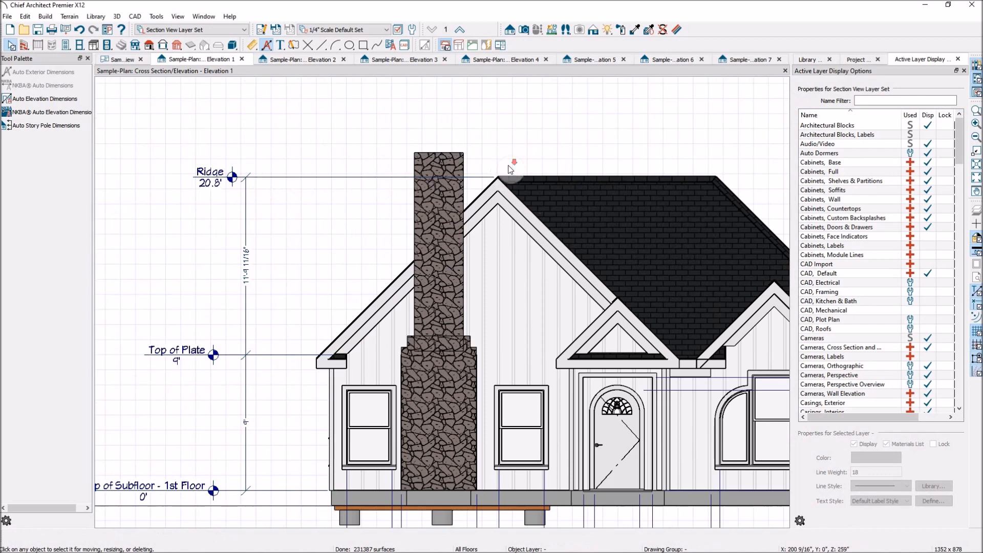
# - Delete both automatic horizontal dimension strings below the house in Elevation 1
pyautogui.scroll(-2, 515, 171)
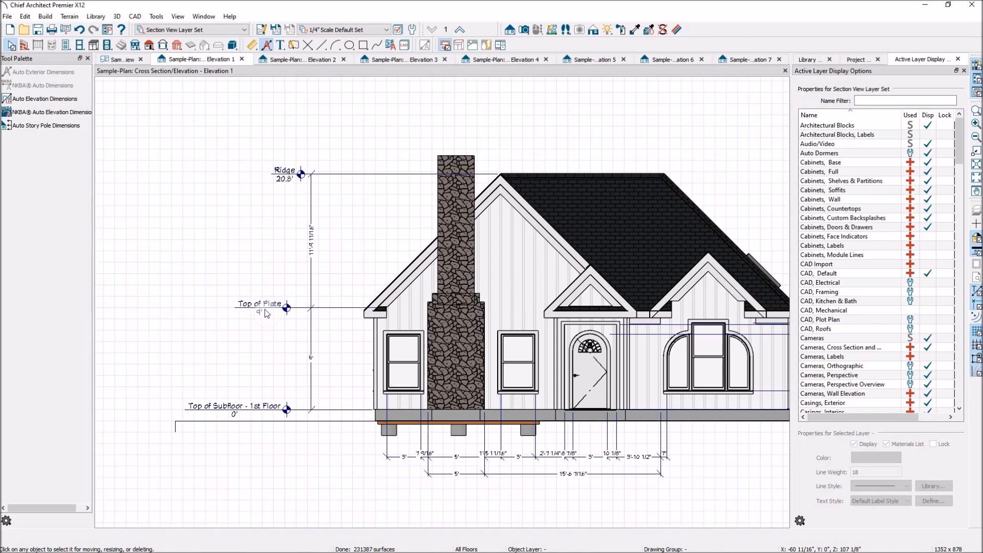
pyautogui.scroll(-2, 318, 331)
pyautogui.scroll(-2, 378, 349)
pyautogui.scroll(2, 583, 417)
pyautogui.scroll(1, 627, 407)
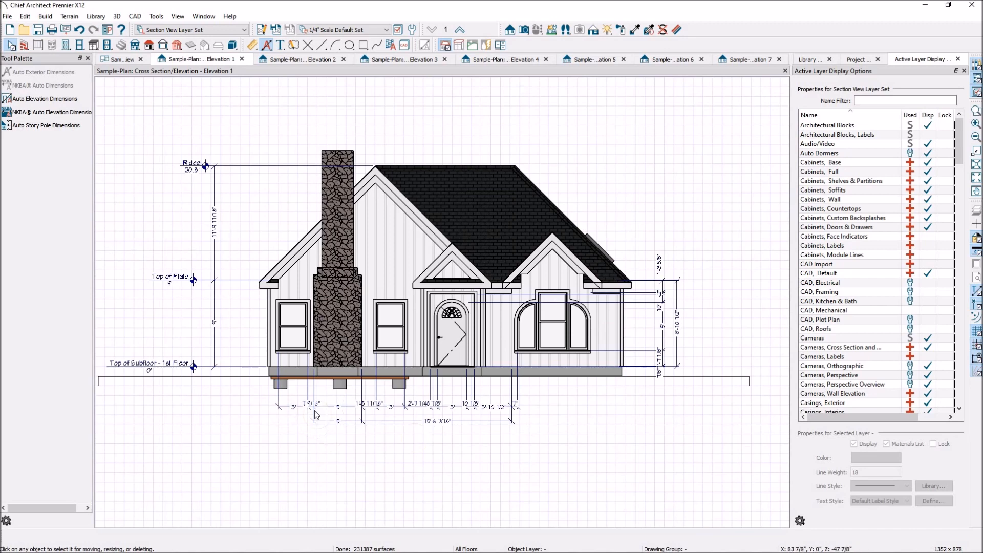
pyautogui.moveTo(544, 458); pyautogui.dragTo(275, 400)
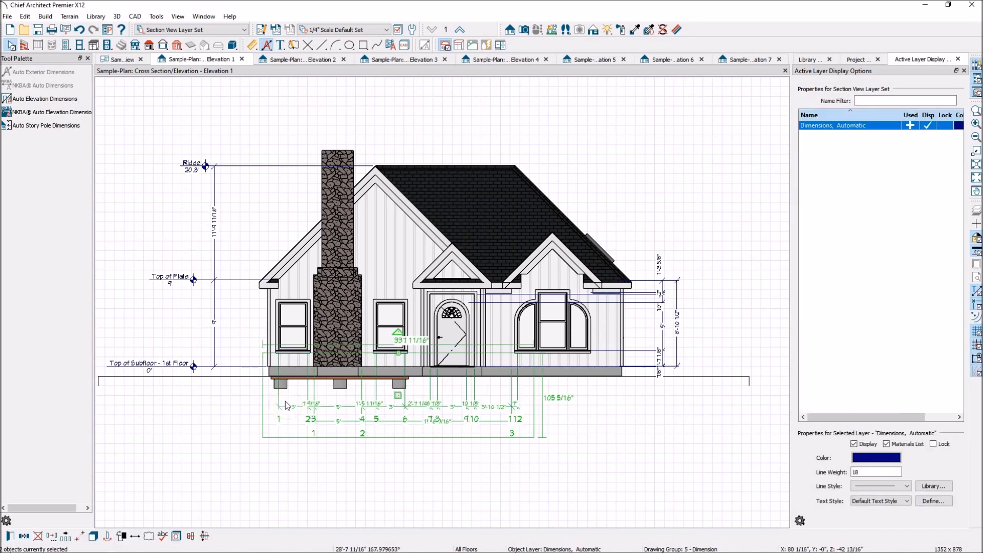
pyautogui.press('Delete')
pyautogui.click(560, 303)
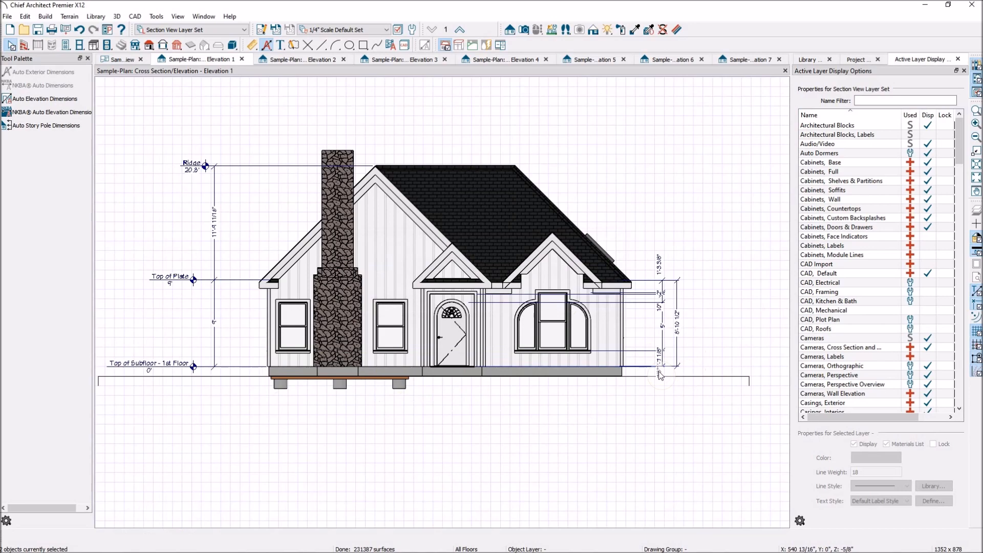
# - Select and delete both automatic vertical dimension strings beside the front elevation, opposite the story pole
pyautogui.scroll(3, 663, 379)
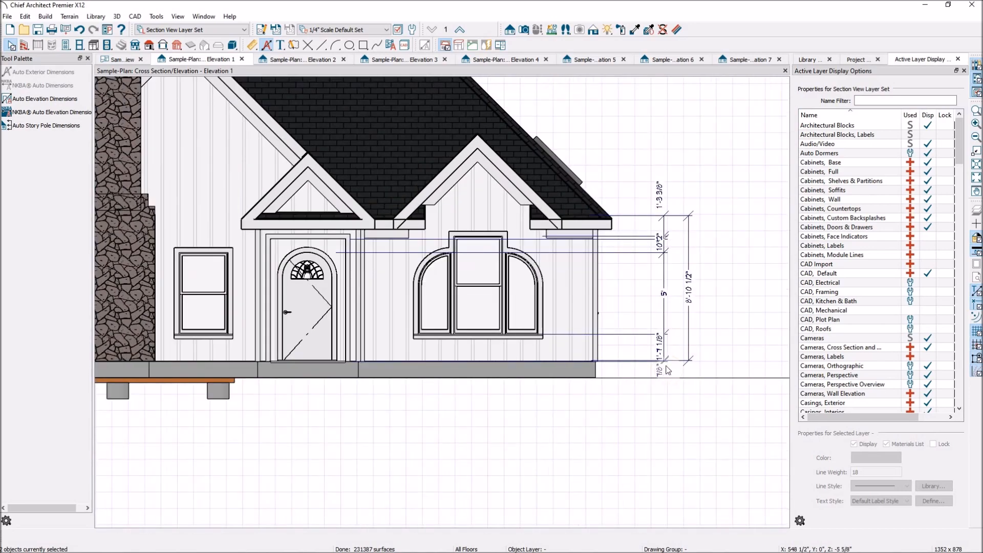
pyautogui.scroll(-1, 688, 349)
pyautogui.scroll(1, 687, 346)
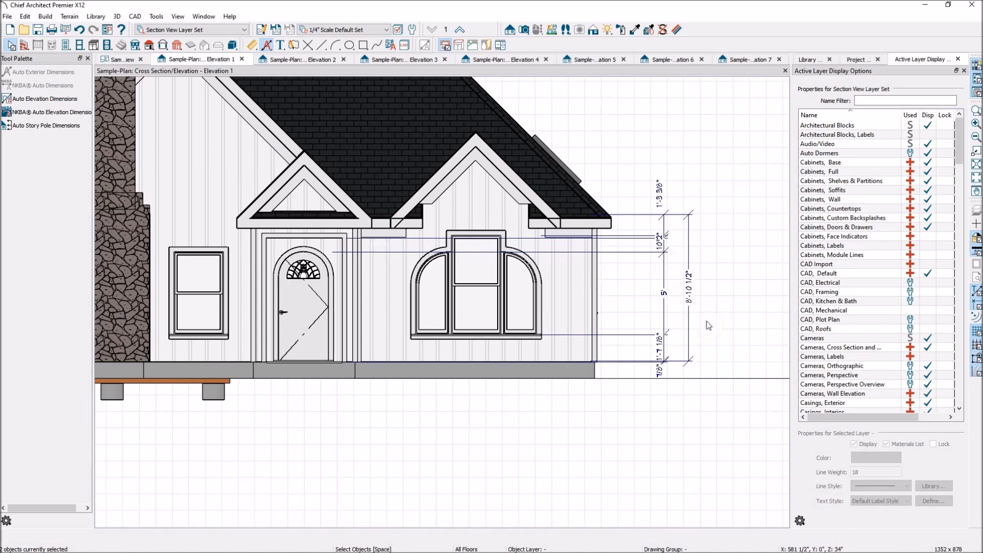
pyautogui.click(657, 200)
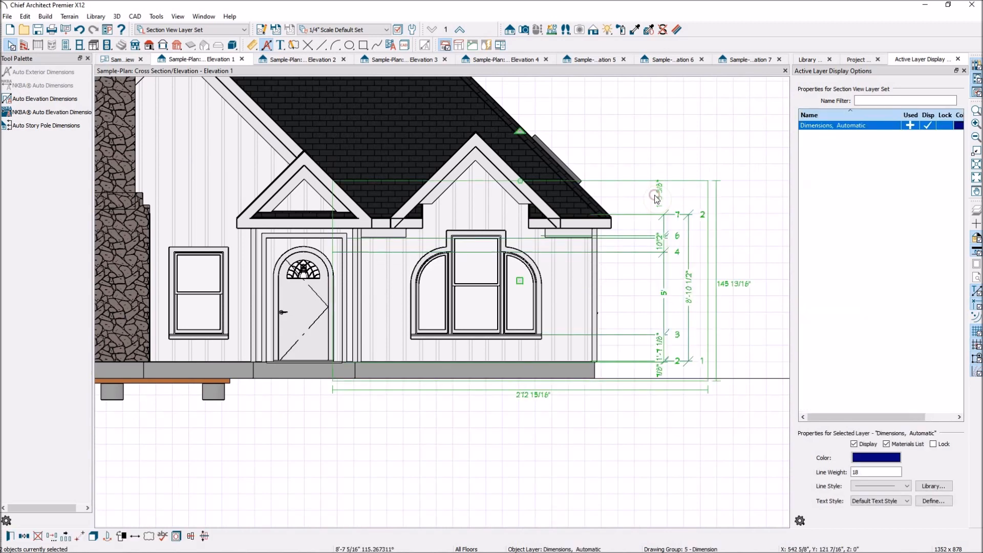
pyautogui.click(687, 235)
pyautogui.scroll(-5, 677, 298)
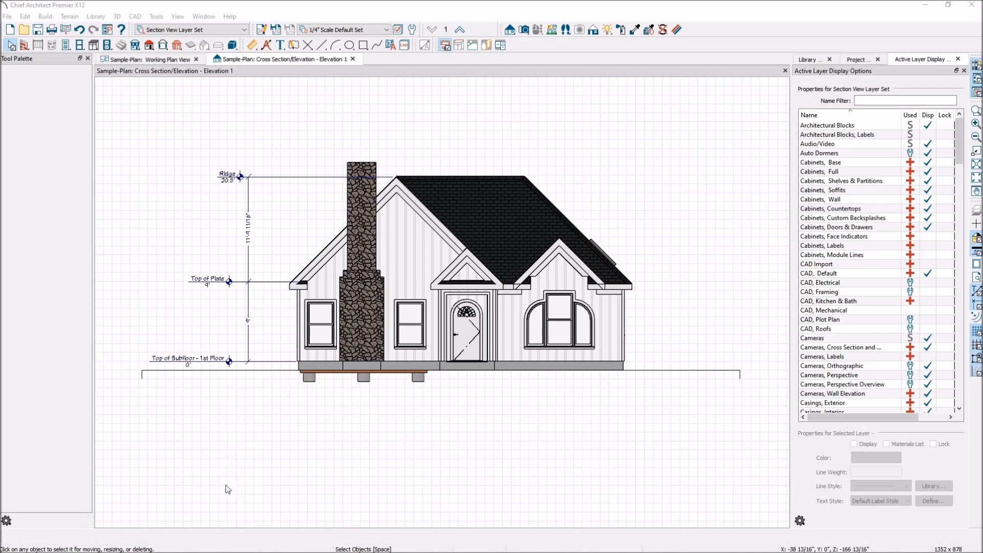
# - Switch to Chief Architect Interiors and create a Cross Section/Elevation view of the house front in the Course-SamplePlan-INT plan
pyautogui.click(137, 545)
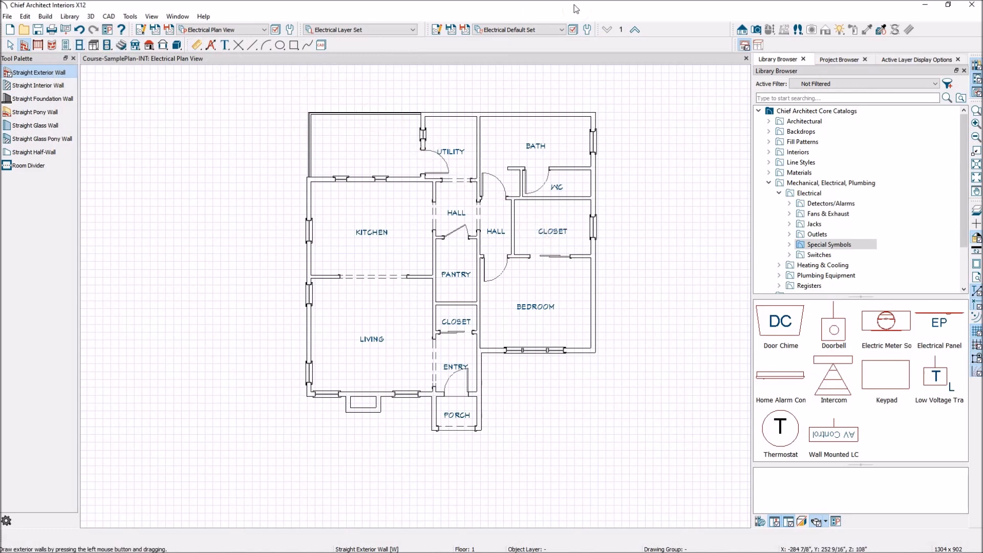
pyautogui.click(742, 30)
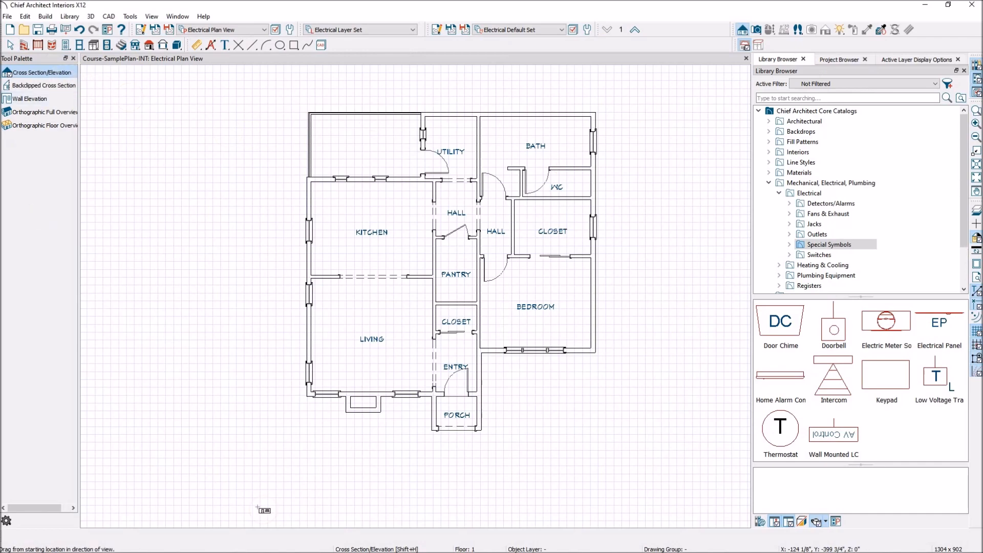
pyautogui.moveTo(404, 490)
pyautogui.mouseDown()
pyautogui.moveTo(410, 523)
pyautogui.moveTo(406, 453)
pyautogui.mouseUp()
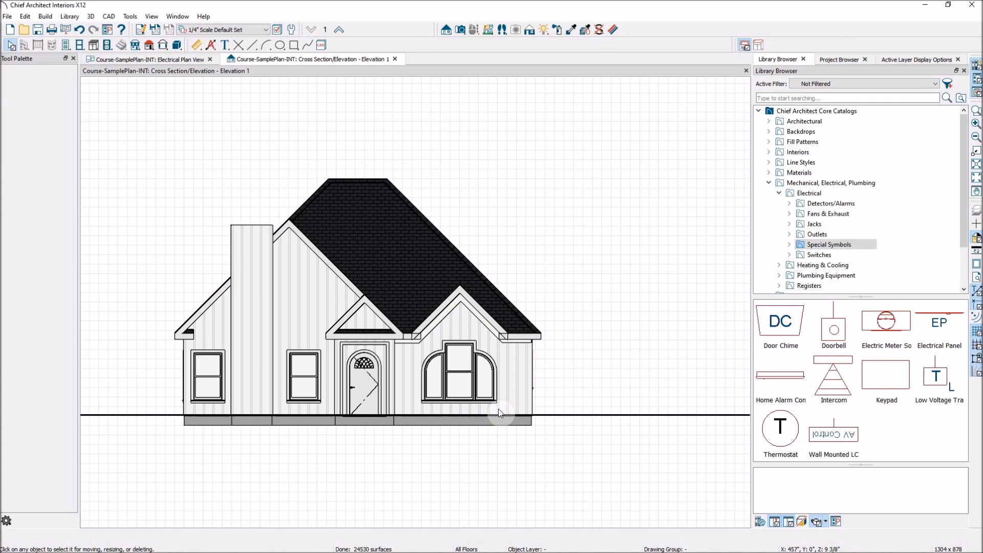
pyautogui.scroll(2, 246, 384)
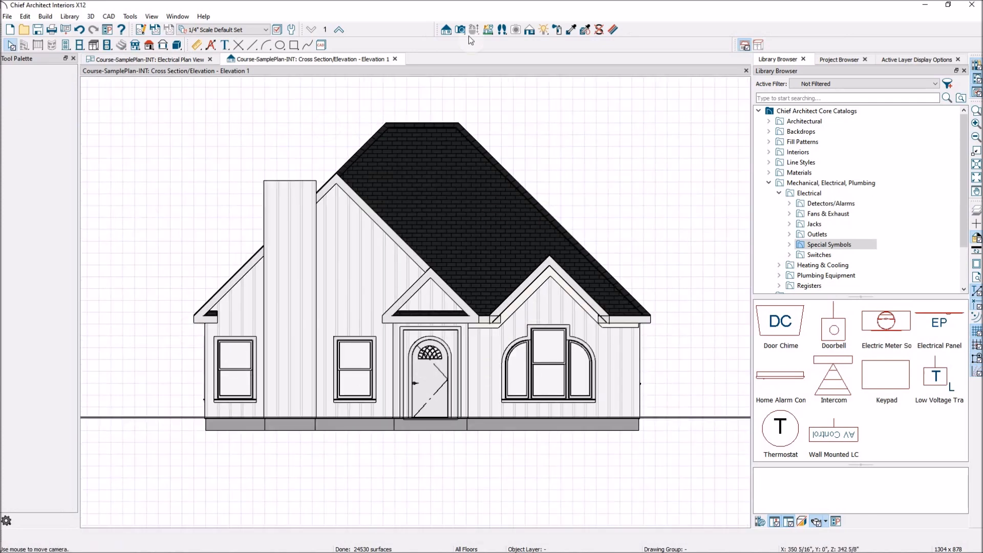
# - Generate Auto Elevation Dimensions for the front elevation
pyautogui.click(197, 45)
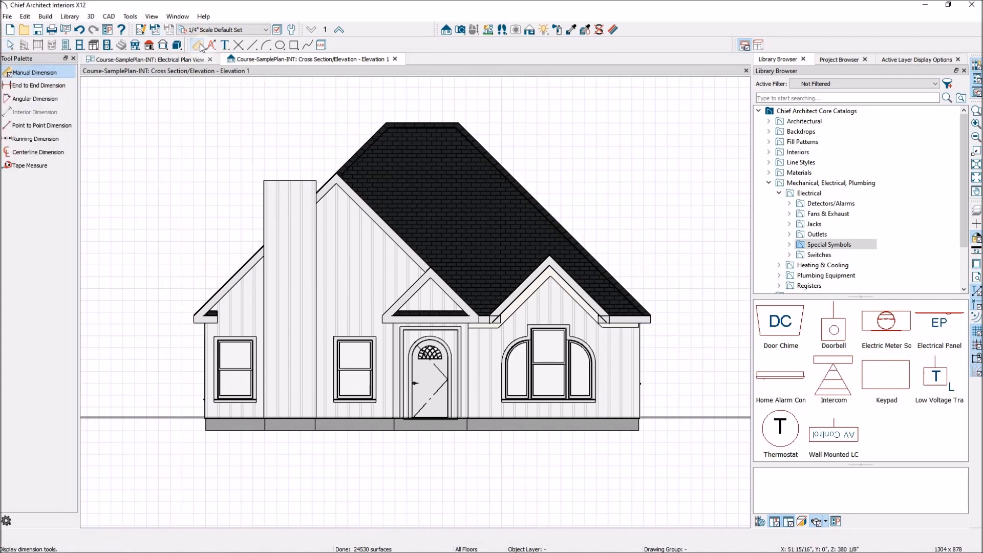
pyautogui.click(211, 45)
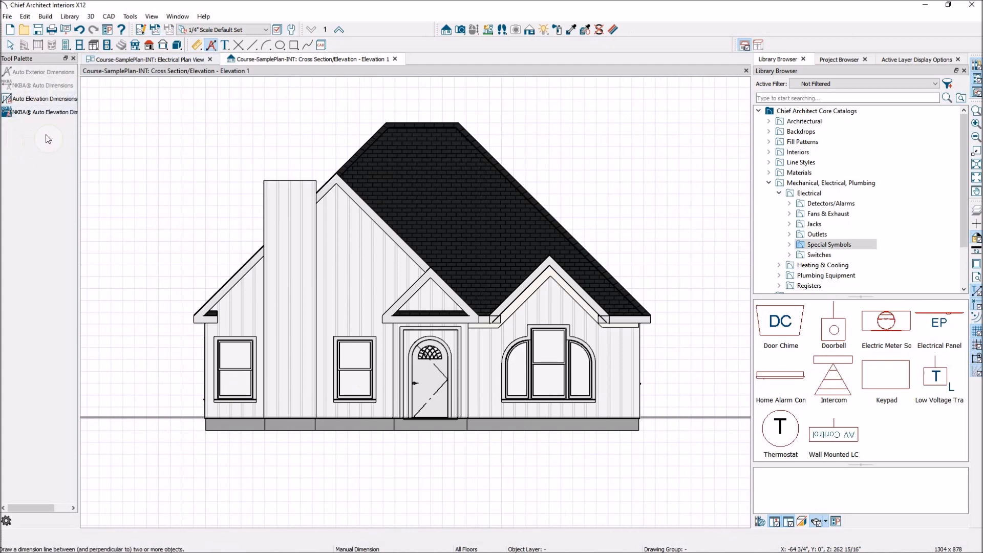
pyautogui.click(39, 101)
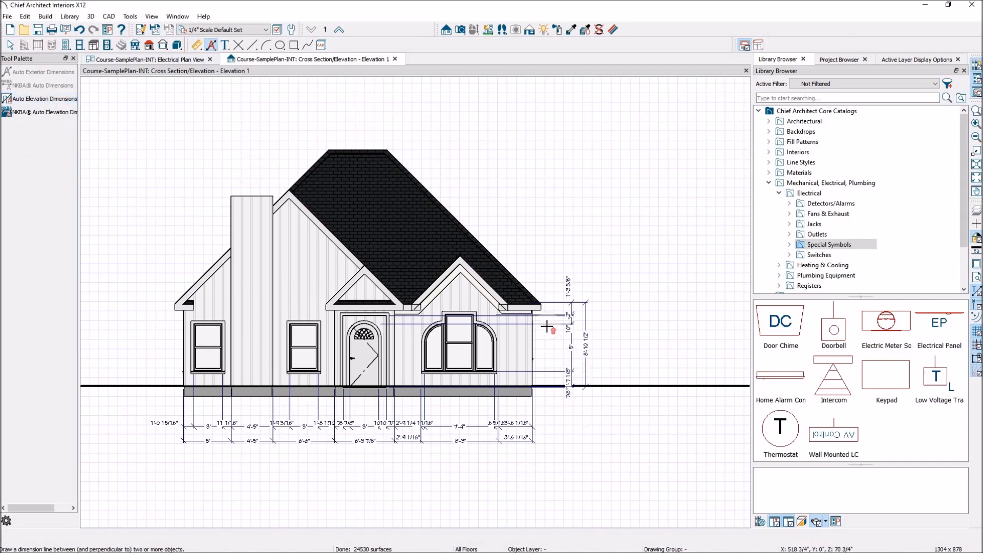
pyautogui.scroll(4, 544, 340)
# - Turn Auto Refresh Dimensions off and try to move the upper extension line of the outer vertical dimension to the main roof ridge
pyautogui.press('space')
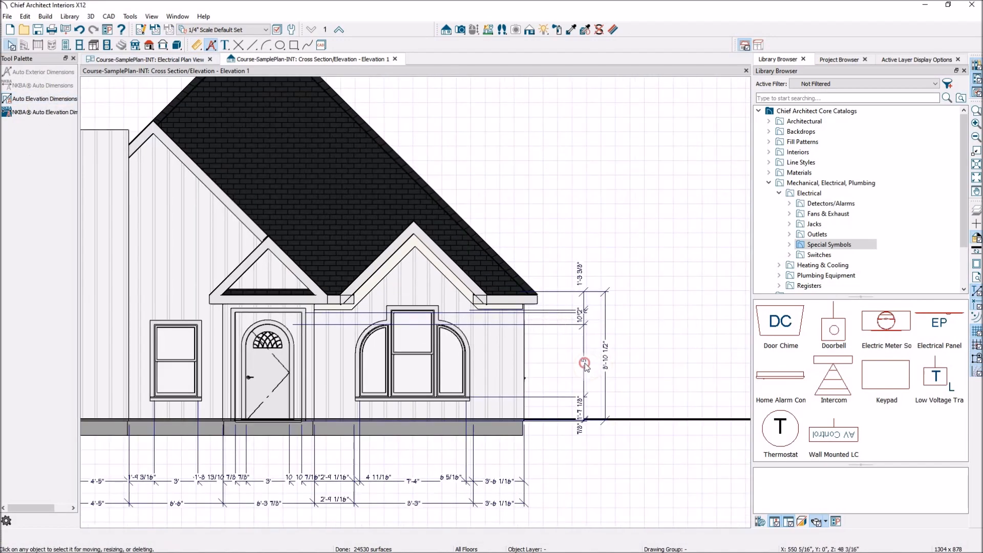
pyautogui.click(585, 365)
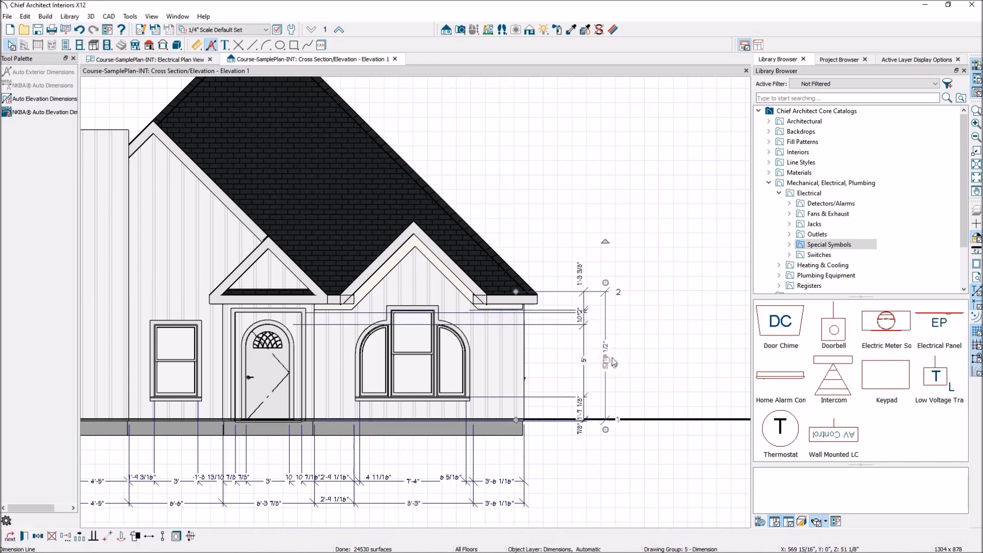
pyautogui.scroll(-3, 628, 356)
pyautogui.moveTo(557, 313); pyautogui.dragTo(428, 170)
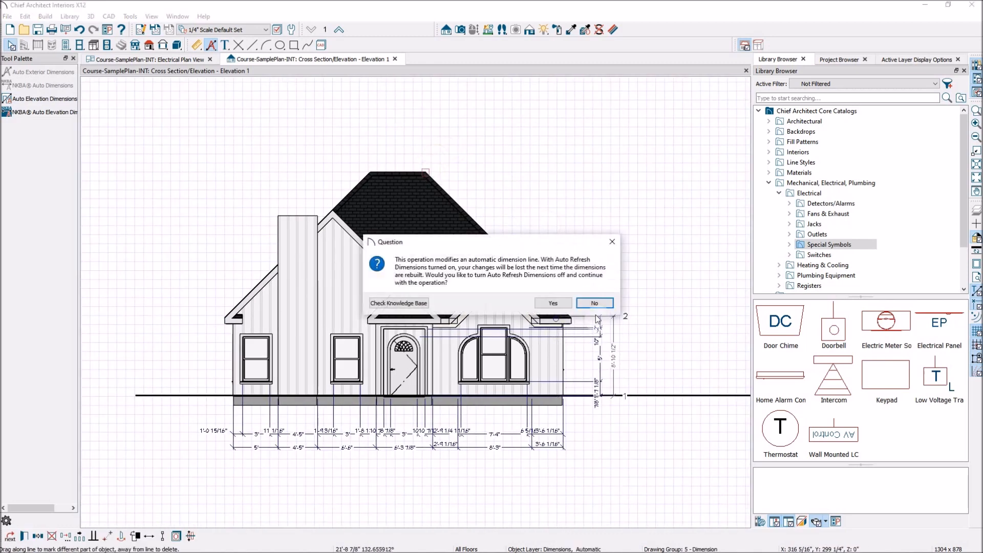
pyautogui.click(563, 304)
pyautogui.moveTo(558, 315); pyautogui.dragTo(418, 175)
pyautogui.scroll(1, 661, 353)
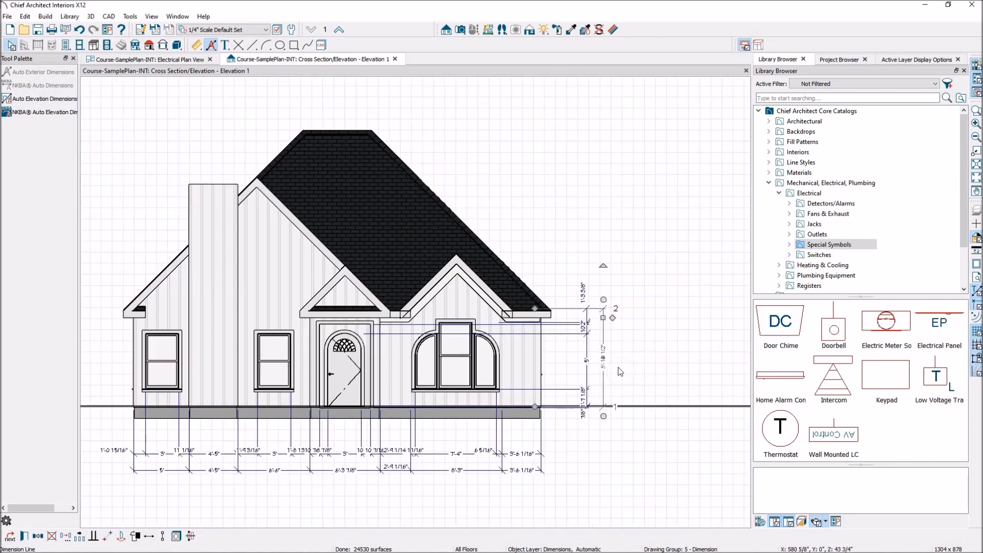
pyautogui.moveTo(534, 310); pyautogui.dragTo(557, 312)
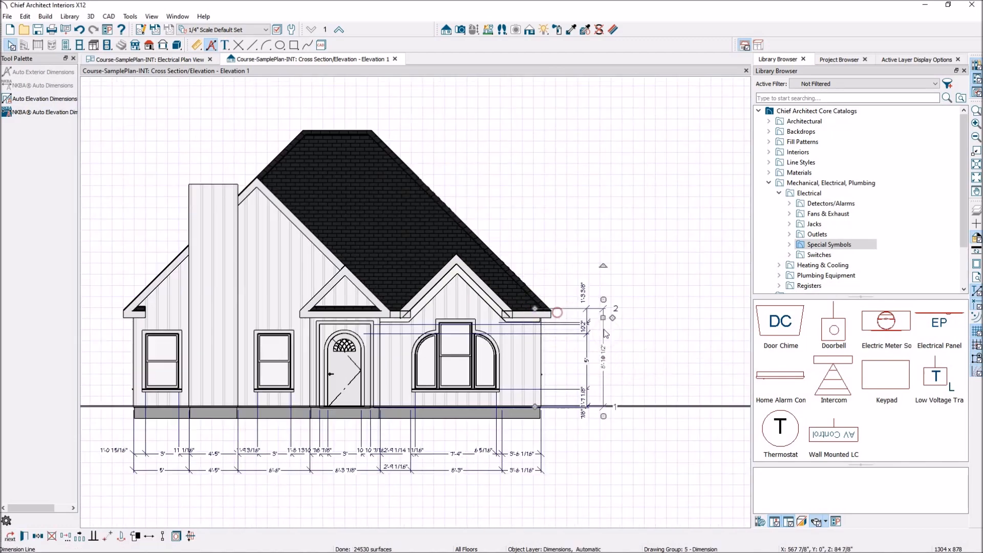
pyautogui.click(625, 380)
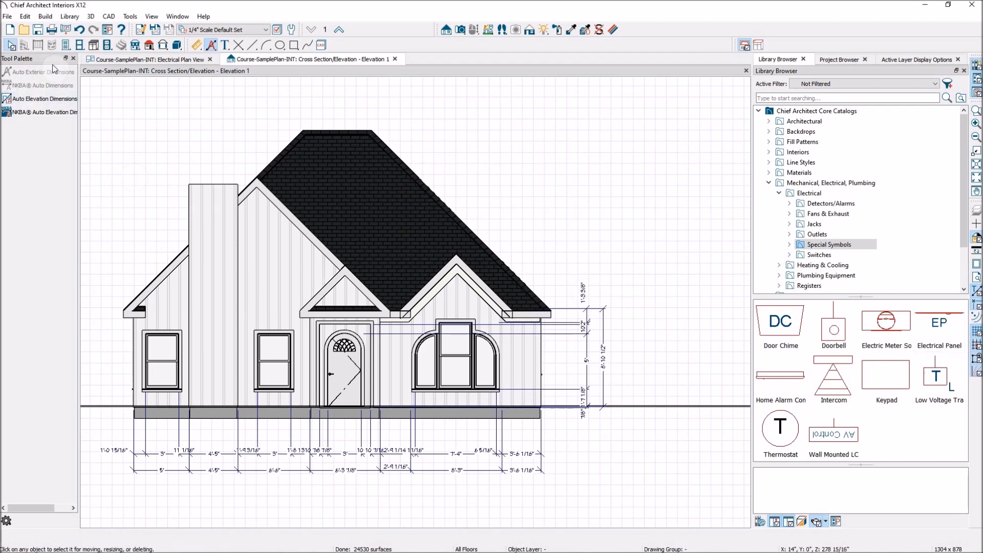
# - Add a vertical Point to Point Dimension from the main roof ridge to the floor line, placed outside the automatic vertical dimensions
pyautogui.click(197, 46)
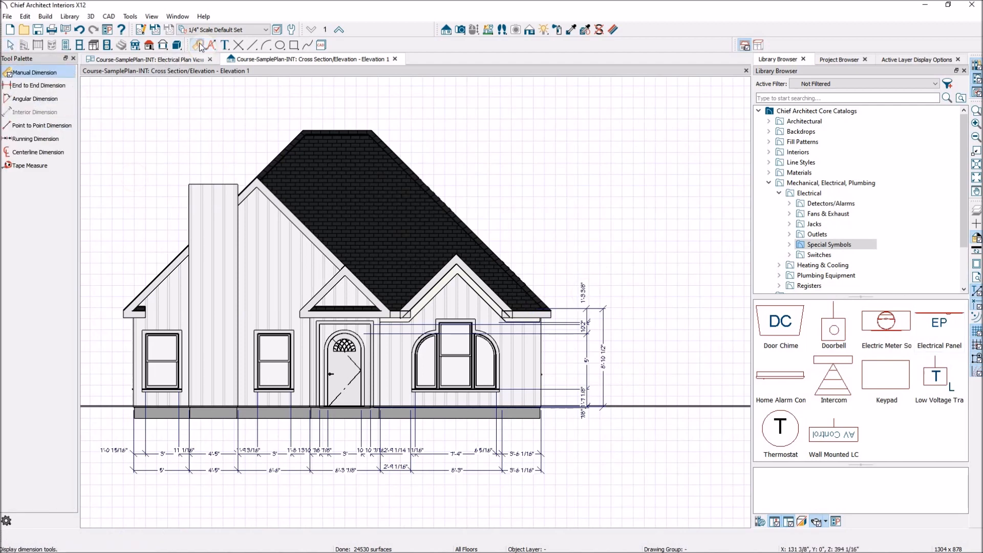
pyautogui.click(36, 126)
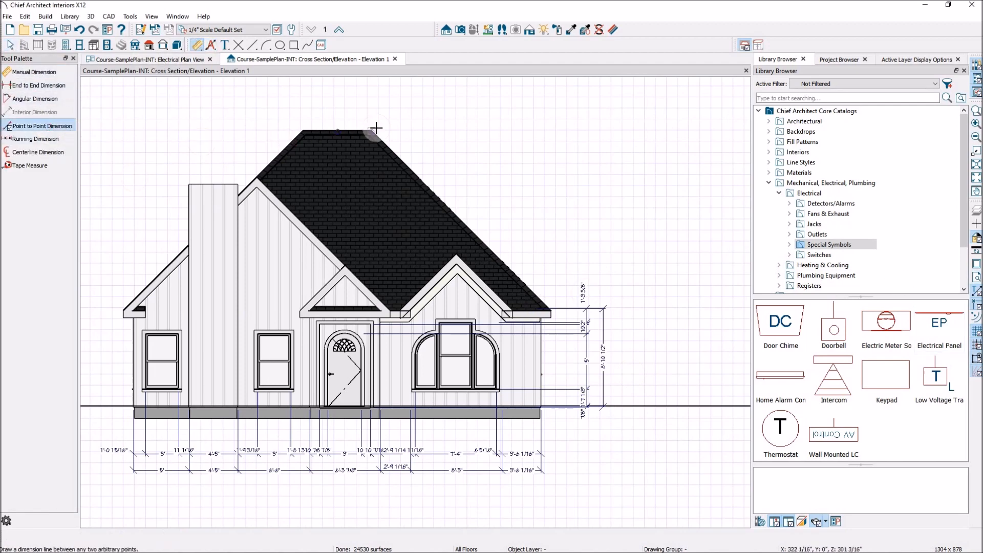
pyautogui.moveTo(372, 131); pyautogui.dragTo(379, 406)
pyautogui.click(373, 274)
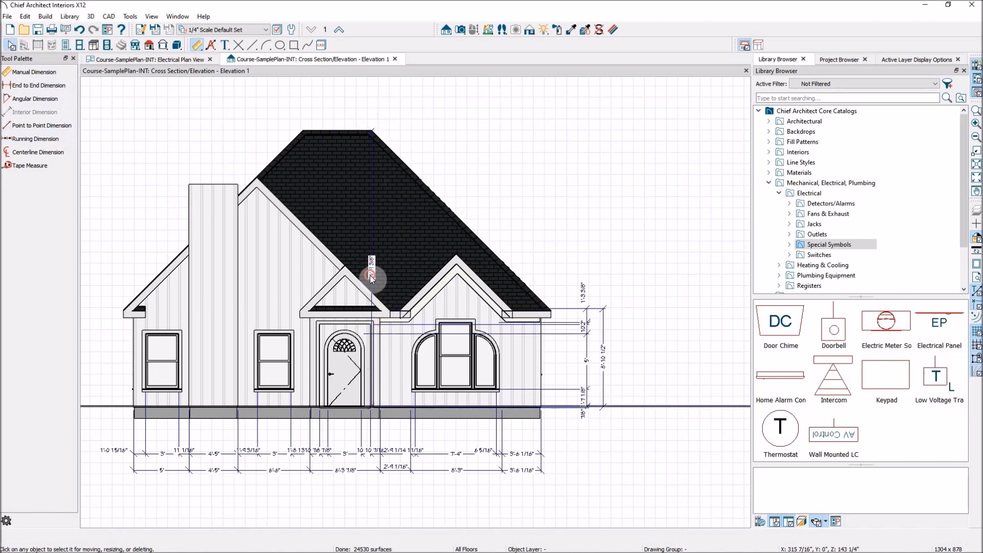
pyautogui.moveTo(375, 281); pyautogui.dragTo(675, 322)
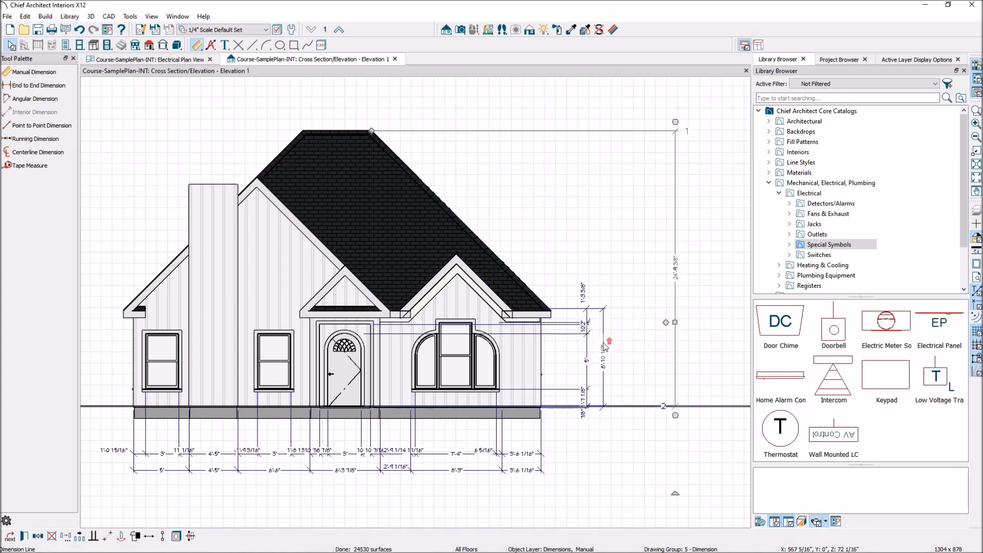
# - Select the outer automatic vertical dimension again and try to extend its upper end to the roof ridge
pyautogui.scroll(3, 608, 344)
pyautogui.click(604, 365)
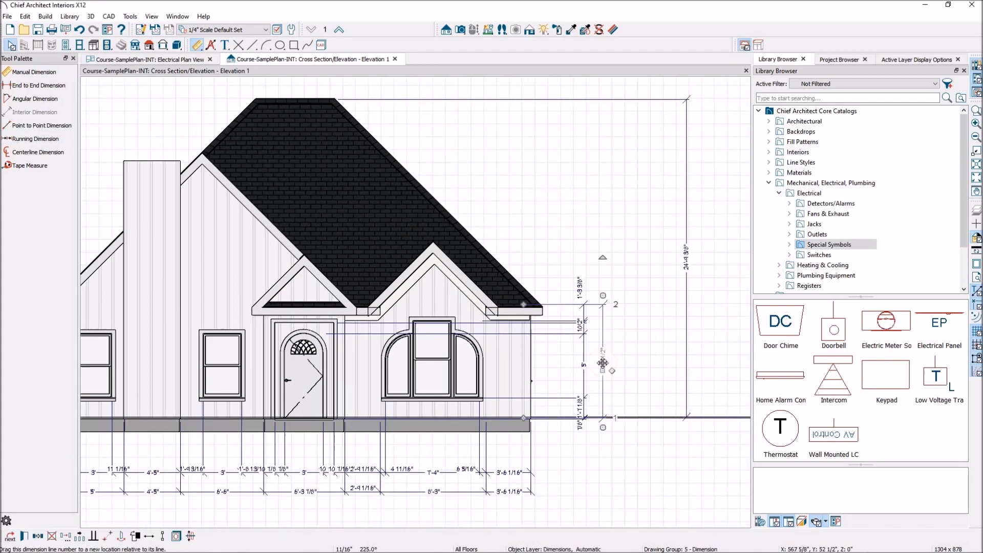
pyautogui.moveTo(522, 307); pyautogui.dragTo(332, 97)
pyautogui.scroll(-2, 607, 208)
pyautogui.press('Escape')
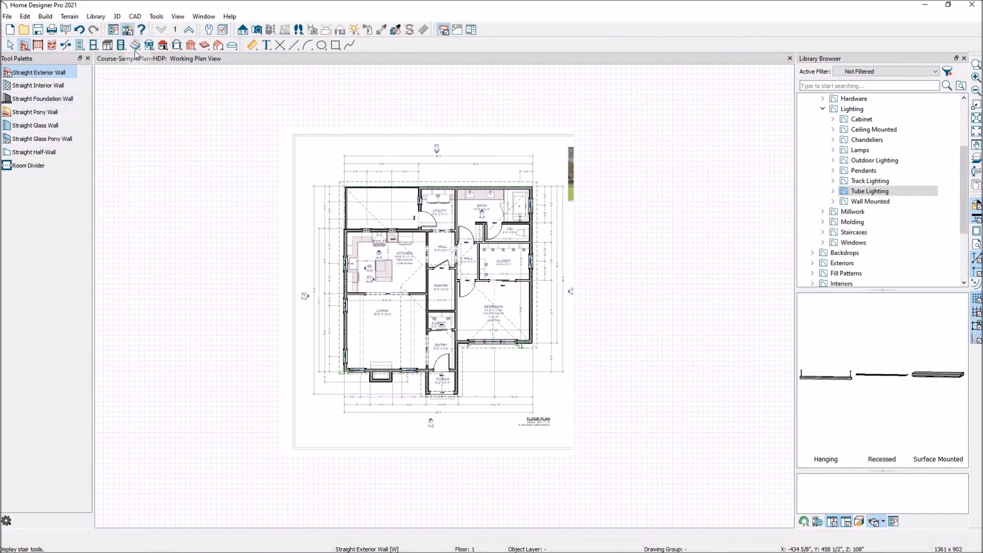
# - Create a Cross Section/Elevation view of the front of the house, looking from below the porch toward the plan
pyautogui.click(242, 30)
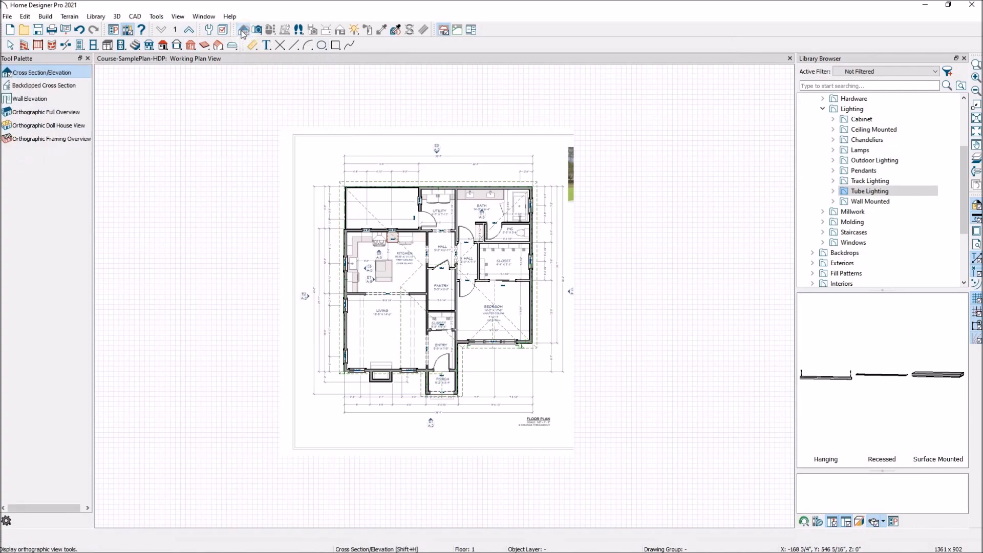
pyautogui.moveTo(429, 473); pyautogui.dragTo(427, 427)
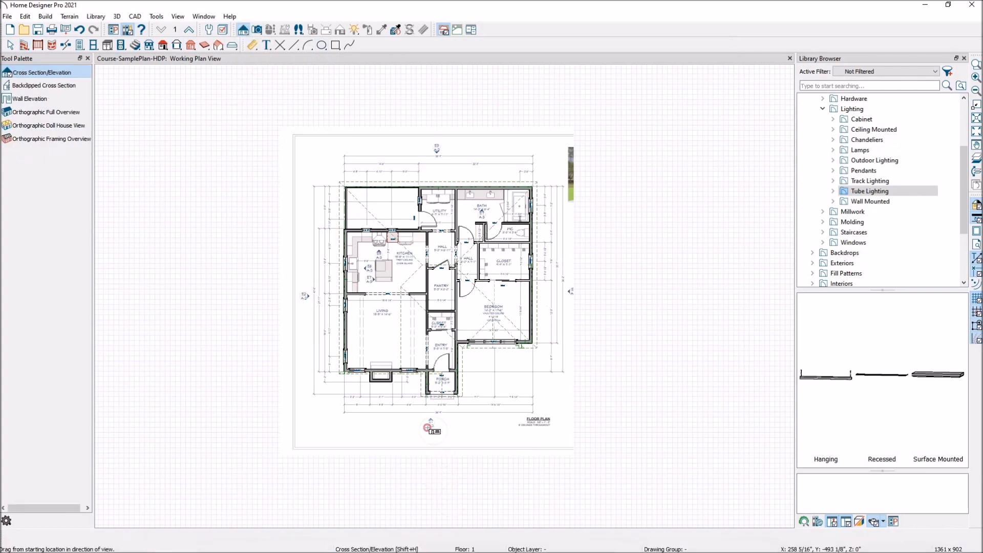
pyautogui.scroll(-5, 425, 355)
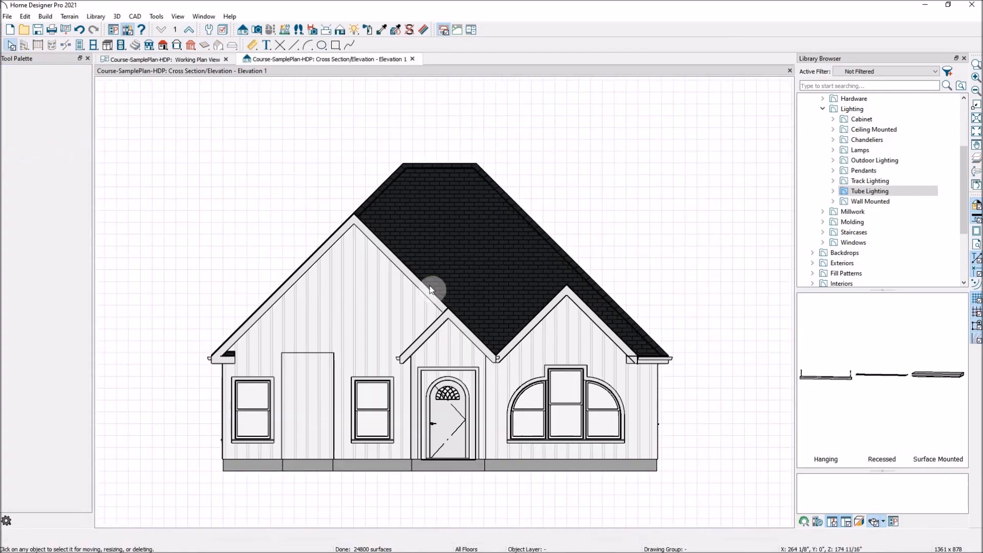
pyautogui.scroll(1, 447, 381)
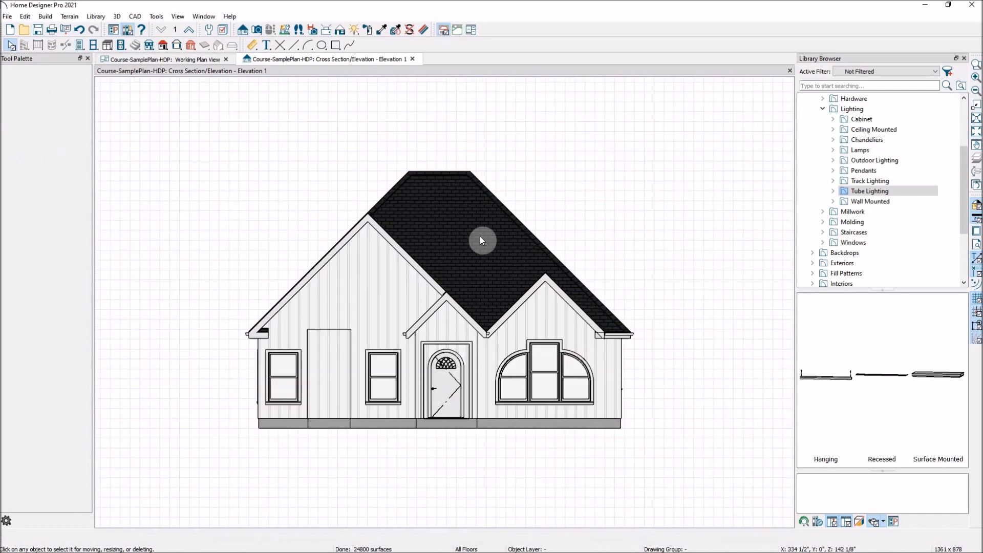
# - Add a vertical Point to Point Dimension from the main roof ridge down to the floor line of the front elevation
pyautogui.click(253, 46)
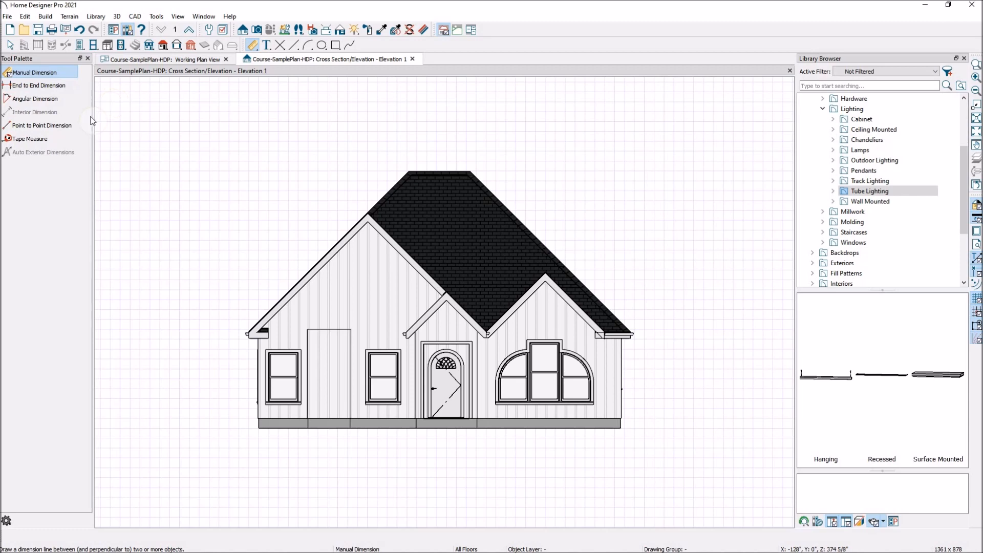
pyautogui.click(59, 124)
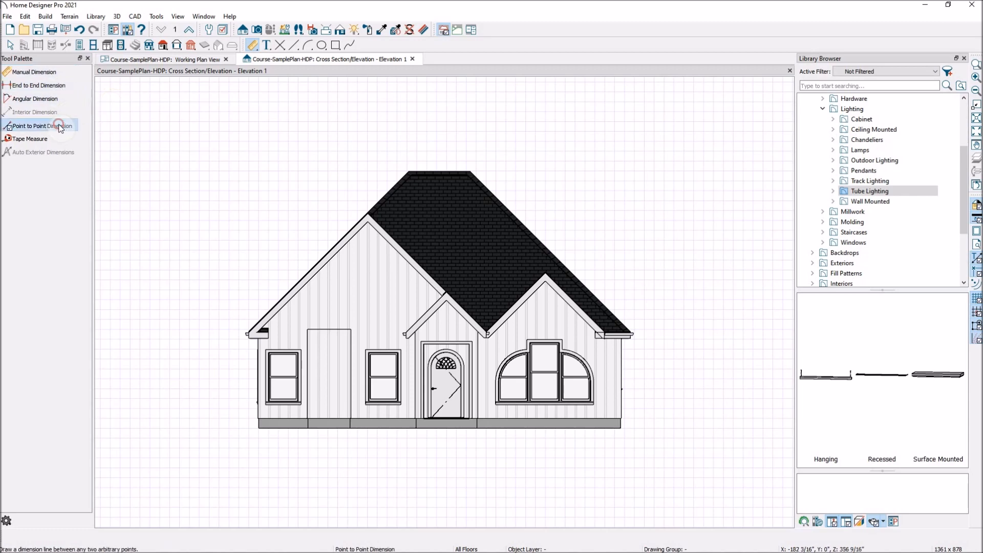
pyautogui.moveTo(469, 171); pyautogui.dragTo(476, 409)
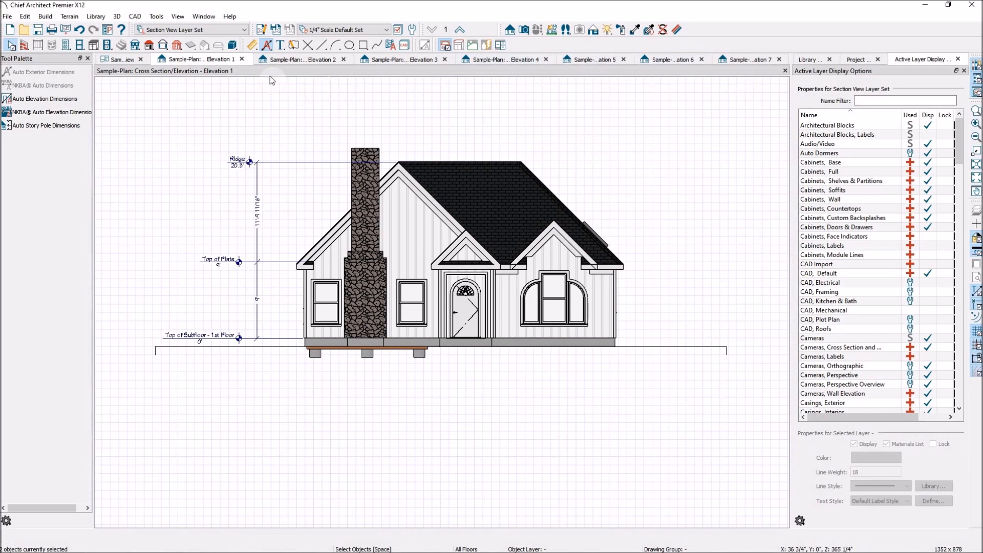
# - Close the exterior views Elevation 1 through Elevation 4 while checking their camera callouts in the floor plan
pyautogui.click(242, 60)
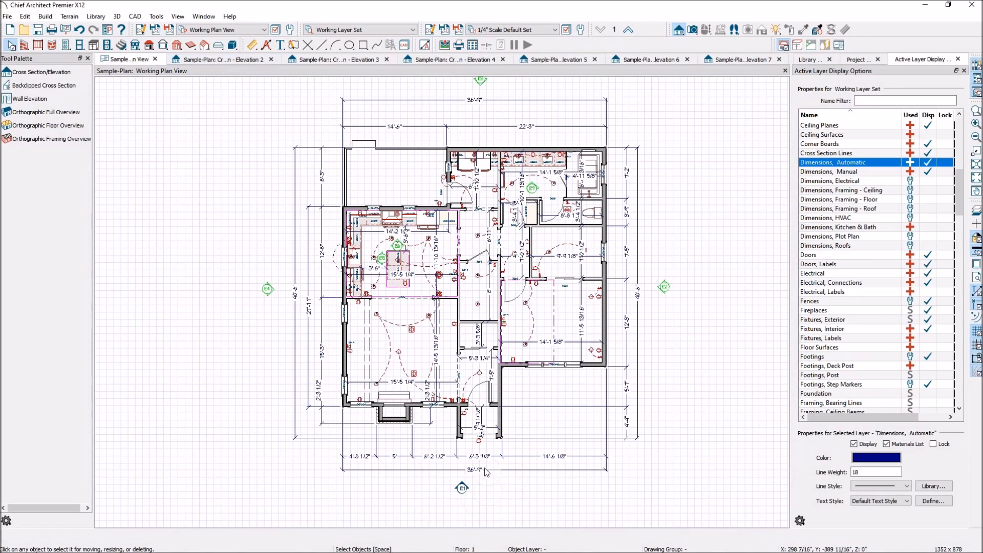
pyautogui.click(271, 60)
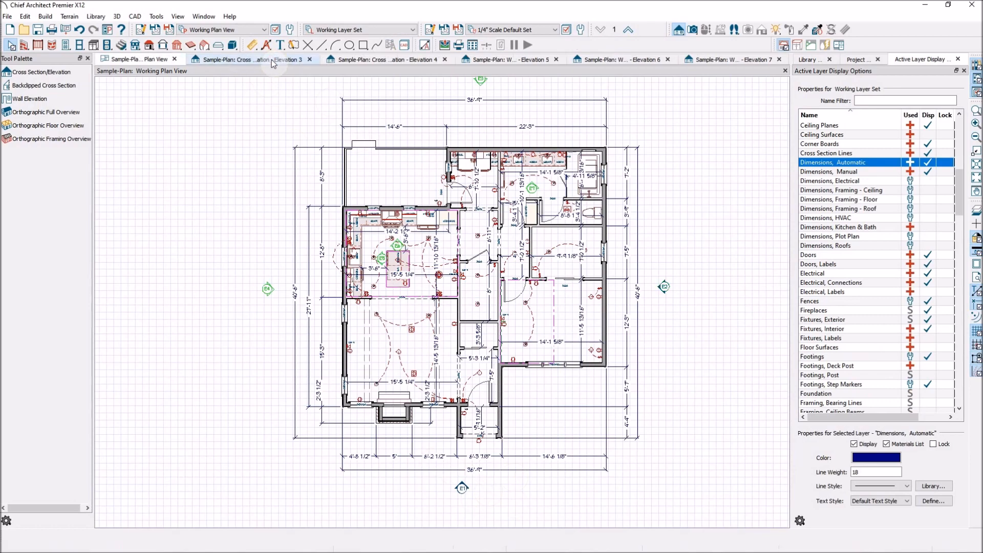
pyautogui.click(311, 60)
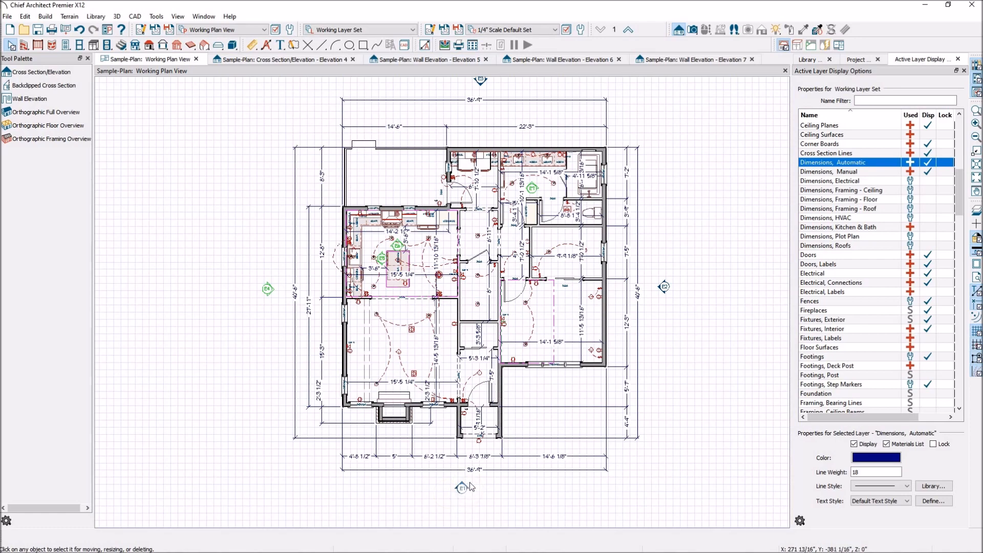
pyautogui.scroll(5, 476, 506)
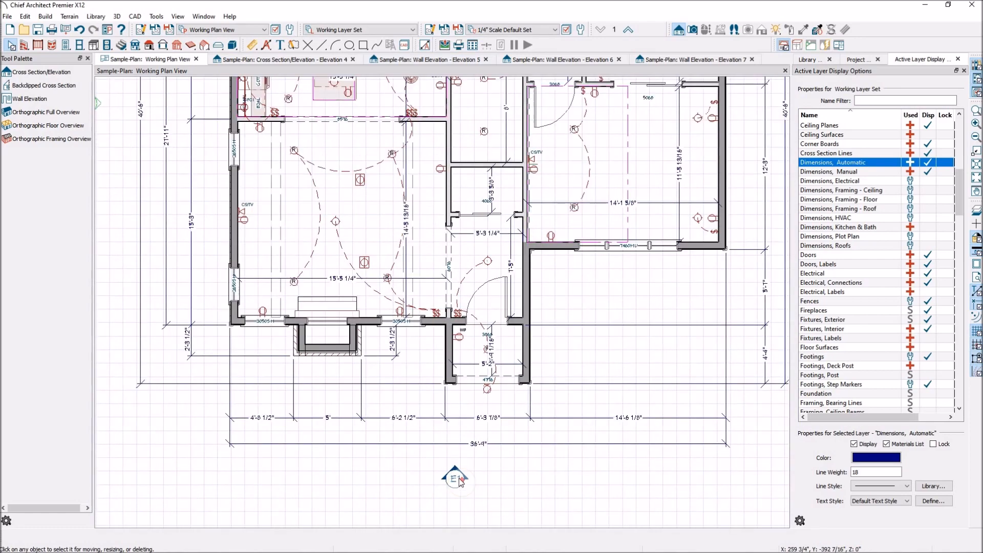
pyautogui.scroll(-1, 456, 463)
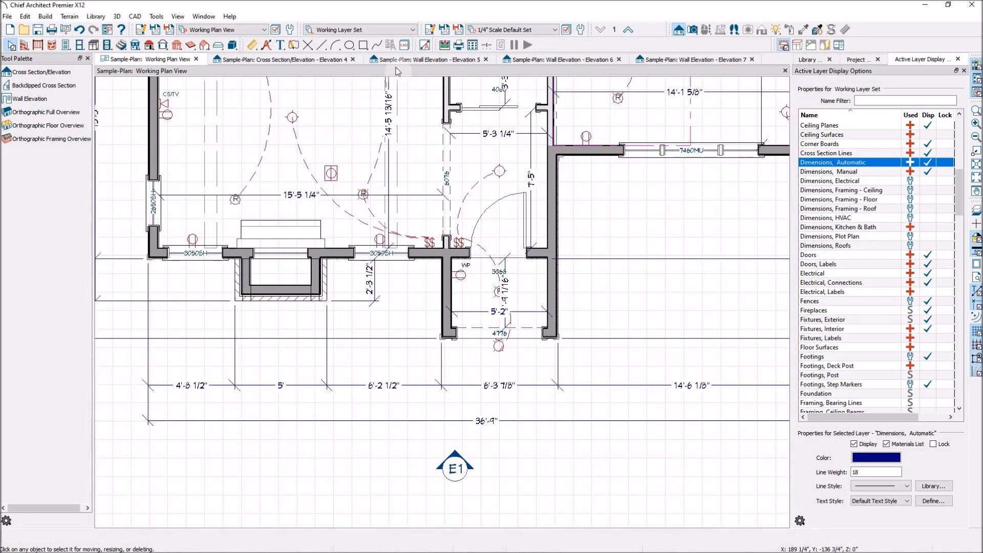
pyautogui.scroll(-2, 536, 316)
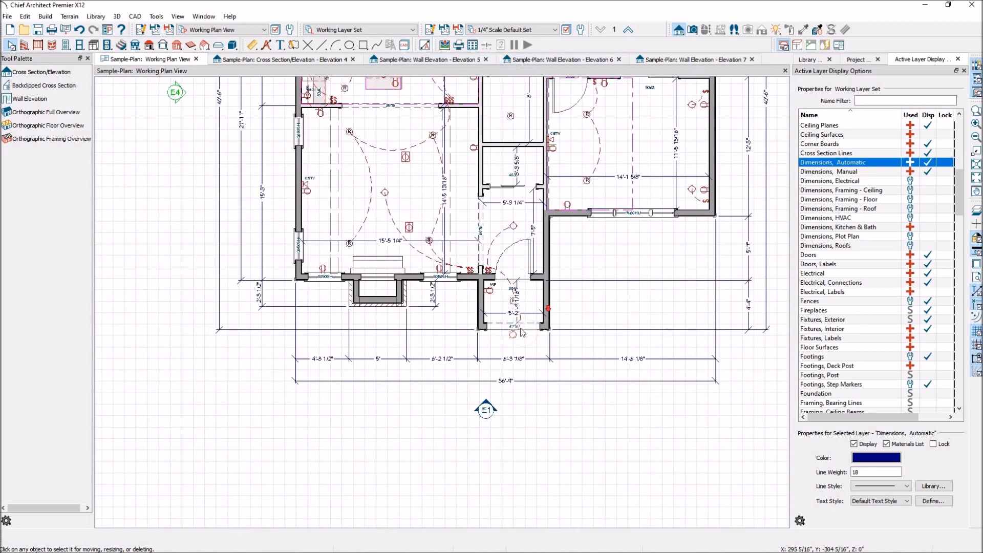
pyautogui.click(353, 60)
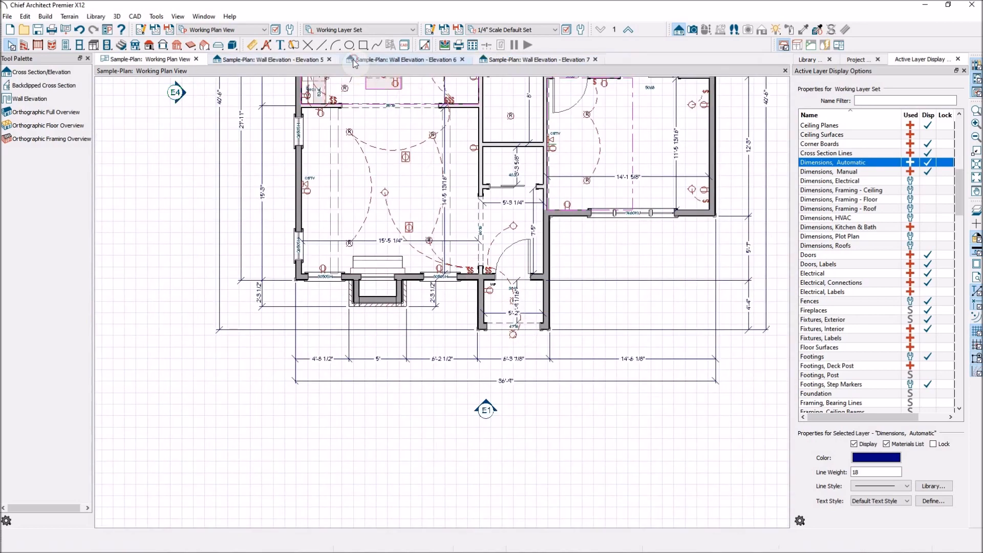
# - Show the kitchen's Elevation 5 wall elevation and generate NKBA Auto Elevation Dimensions for it
pyautogui.scroll(-2, 429, 336)
pyautogui.scroll(3, 369, 80)
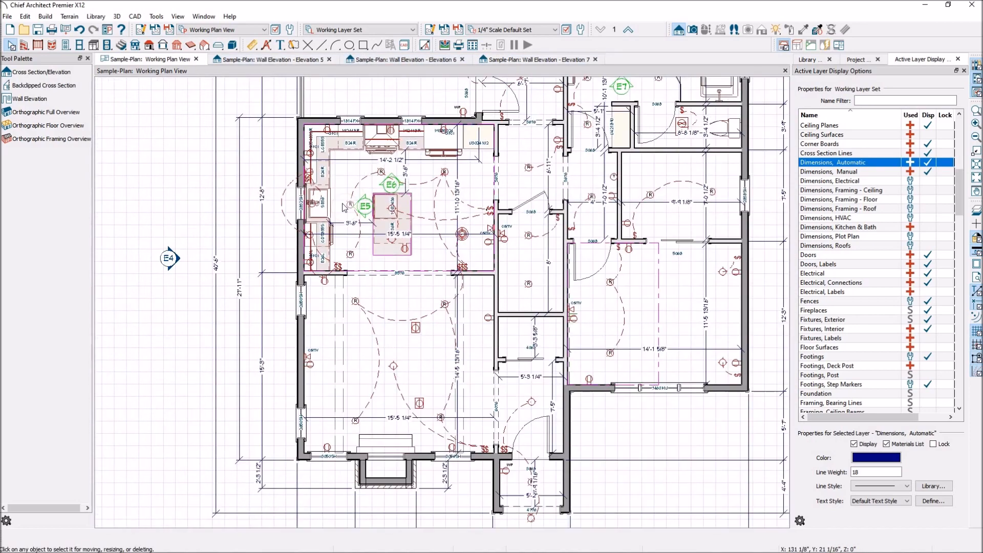
pyautogui.click(302, 60)
pyautogui.scroll(-2, 500, 368)
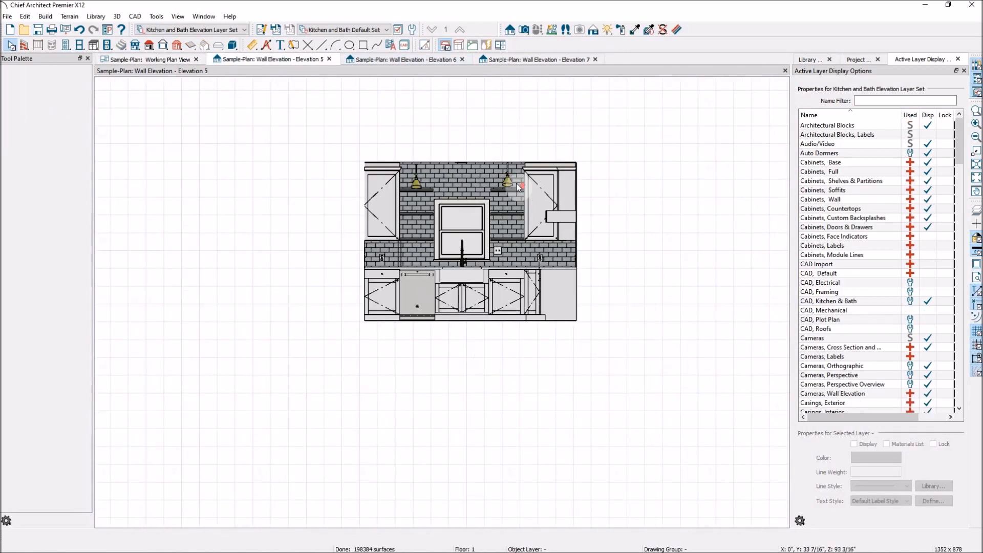
pyautogui.scroll(3, 516, 185)
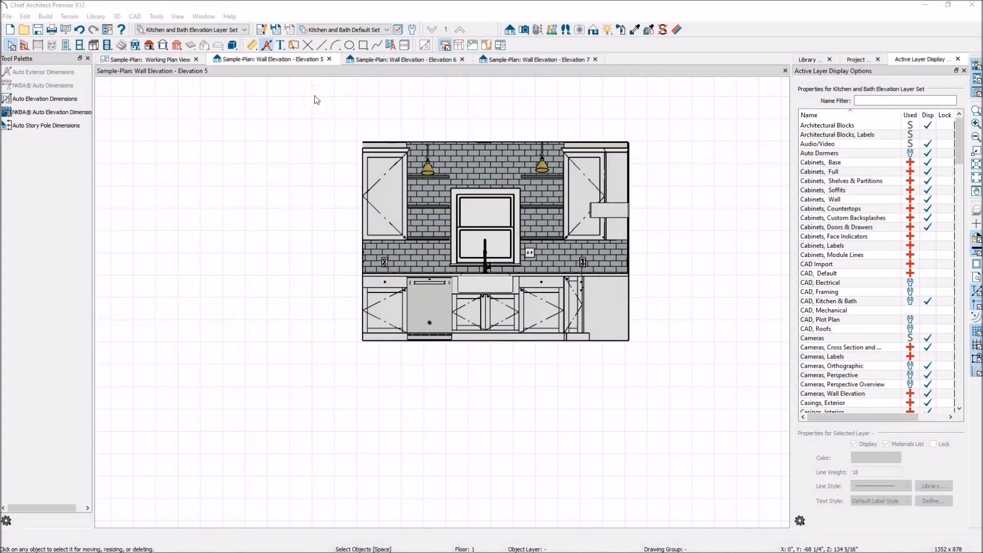
pyautogui.click(52, 112)
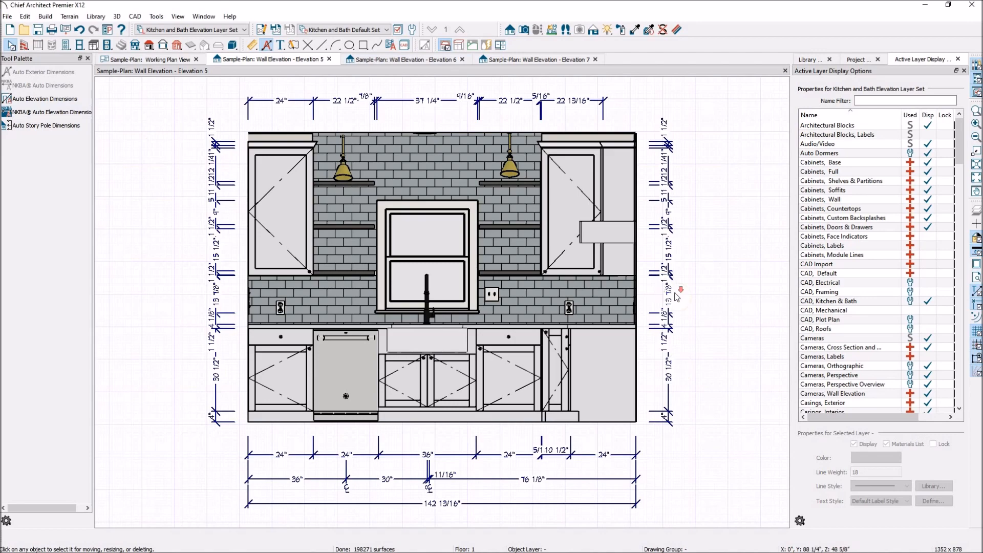
# - Remove the toe-kick and countertop-underside extension lines from the vertical dimension on the dishwasher side, so it runs from floor to countertop
pyautogui.scroll(-1, 676, 296)
pyautogui.scroll(1, 469, 527)
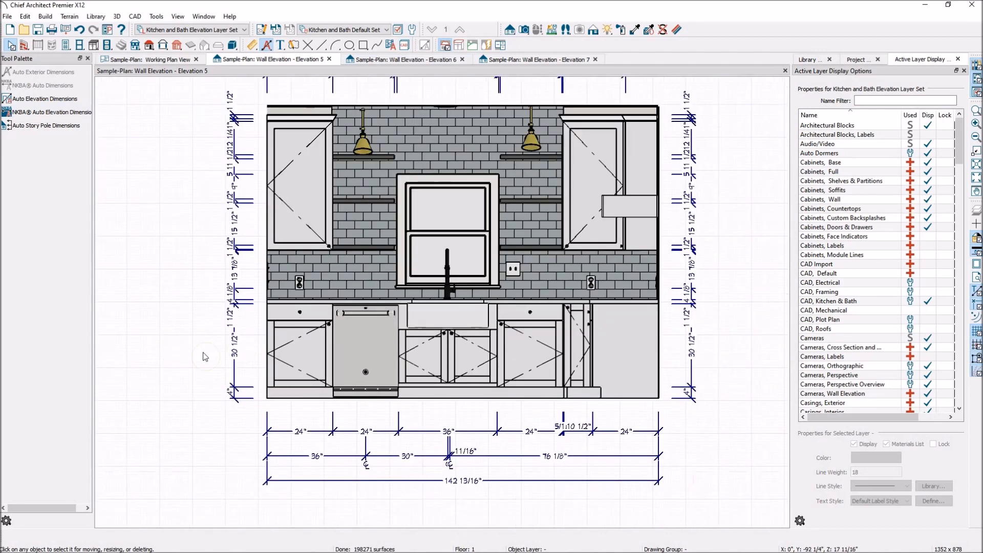
pyautogui.scroll(1, 206, 357)
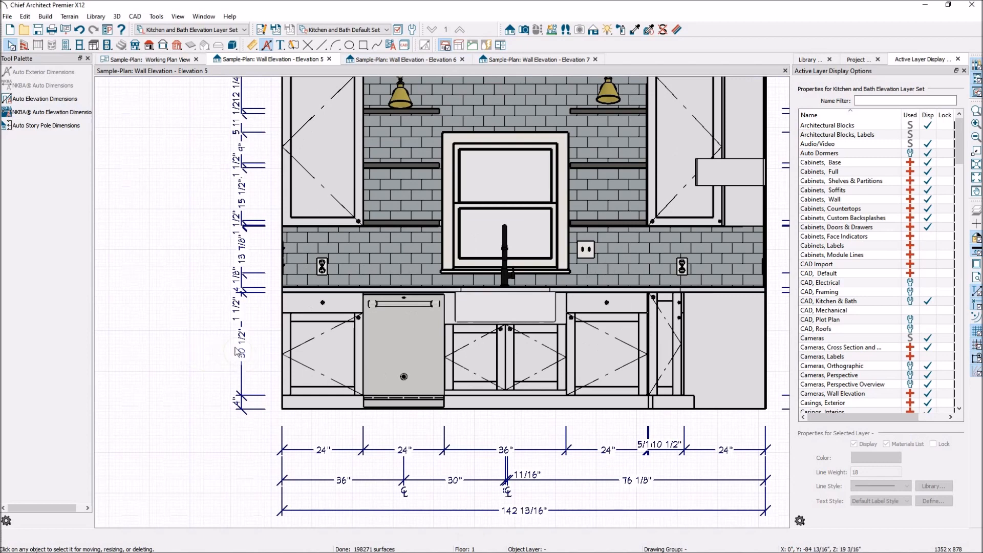
pyautogui.click(243, 355)
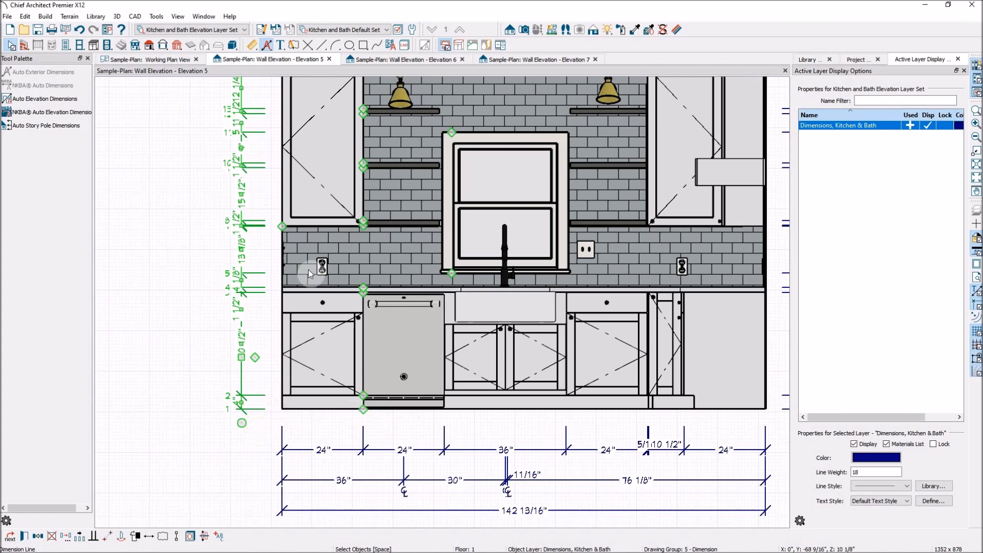
pyautogui.moveTo(364, 395); pyautogui.dragTo(364, 393)
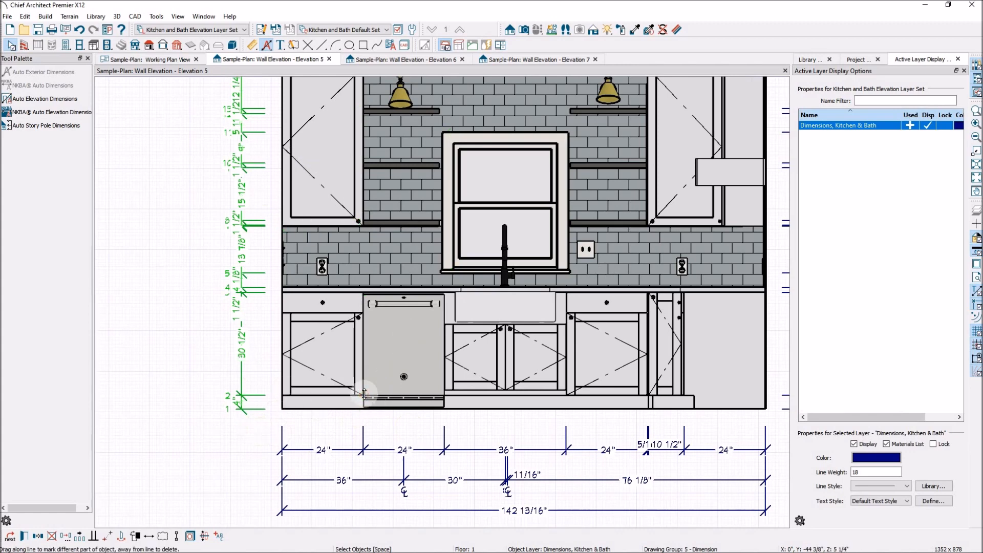
pyautogui.moveTo(364, 393); pyautogui.dragTo(290, 319)
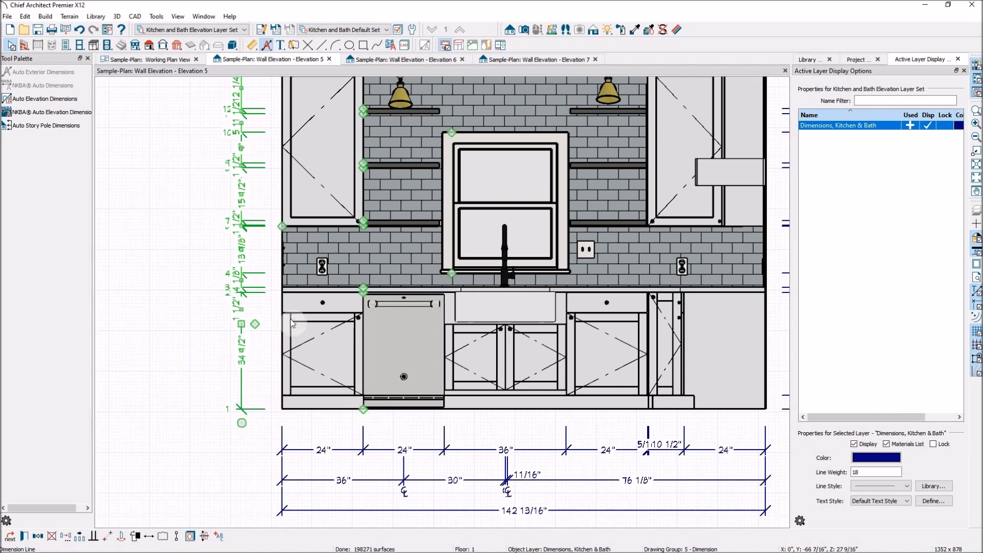
pyautogui.moveTo(363, 290); pyautogui.dragTo(243, 311)
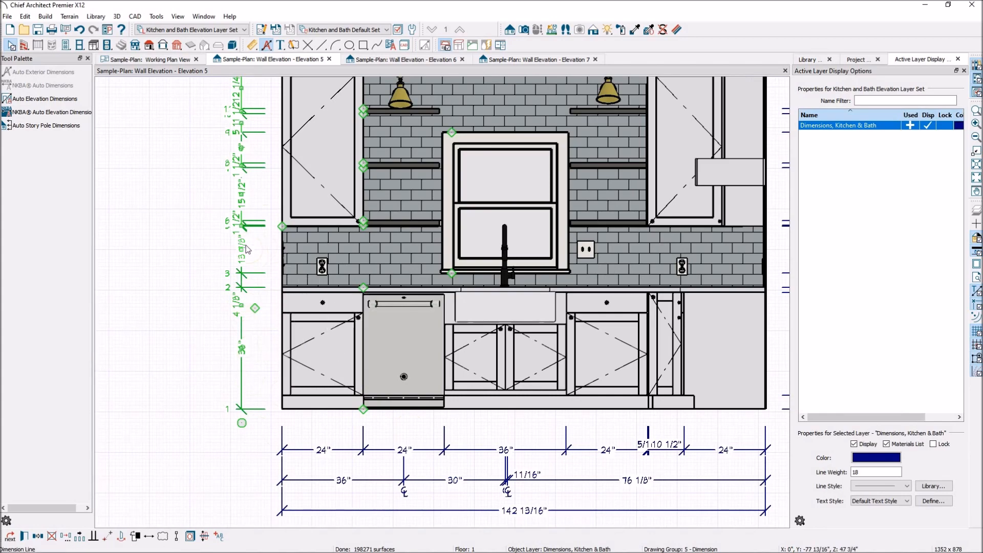
# - Remove the window sill and lowest shelf extension lines so the dimension runs from the countertop to the upper cabinet's underside
pyautogui.scroll(2, 213, 237)
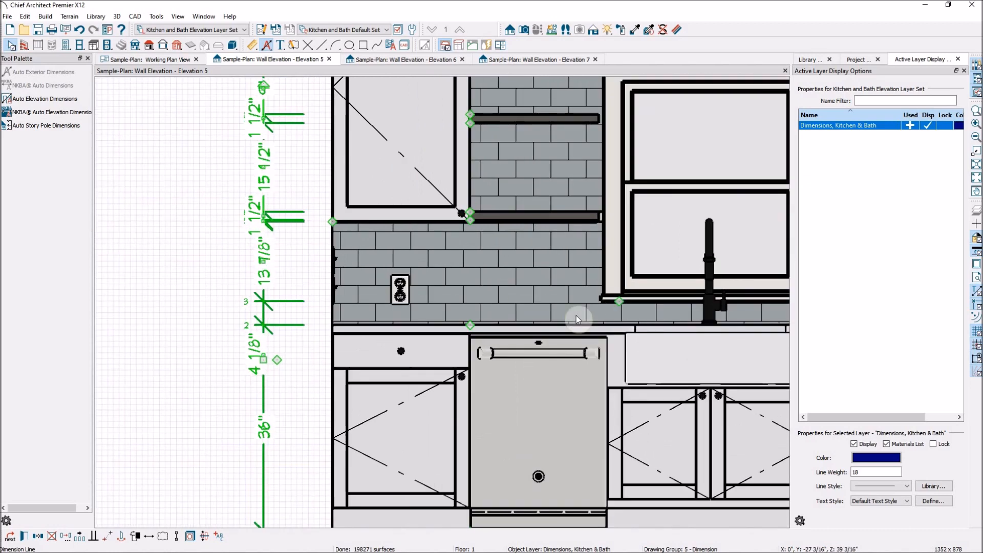
pyautogui.moveTo(623, 306)
pyautogui.mouseDown()
pyautogui.moveTo(465, 214)
pyautogui.moveTo(410, 226)
pyautogui.moveTo(481, 214)
pyautogui.moveTo(463, 210)
pyautogui.moveTo(462, 220)
pyautogui.mouseUp()
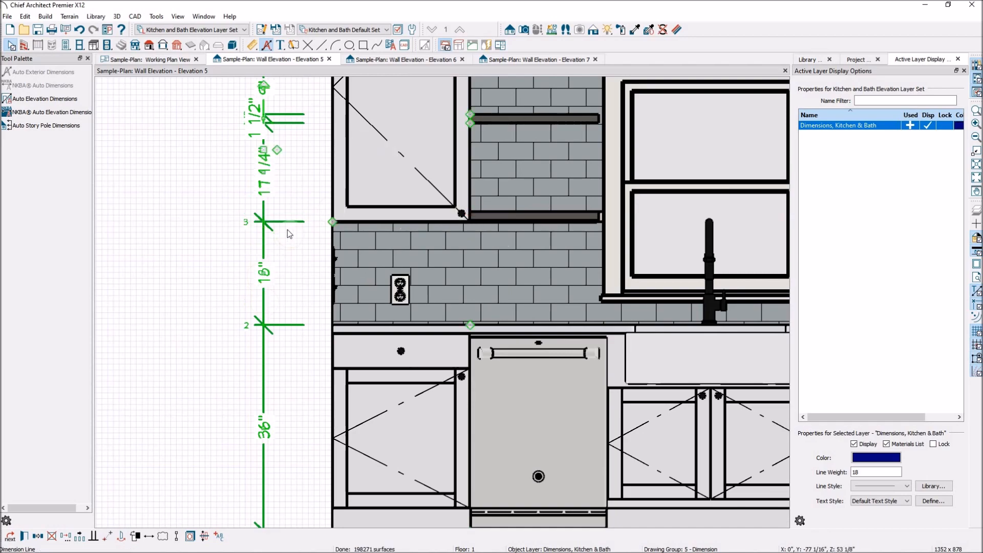
pyautogui.scroll(-4, 333, 358)
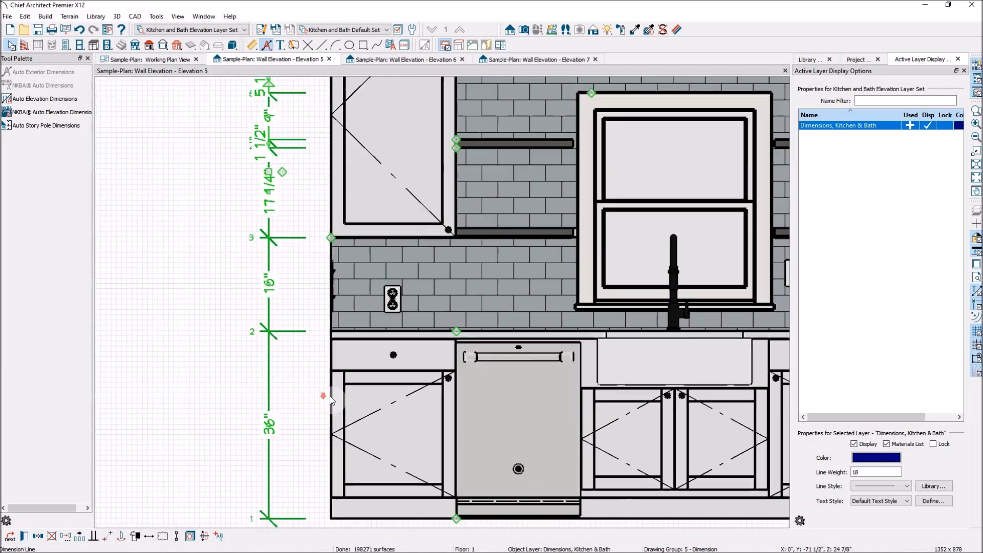
# - Remove the remaining open-shelf and window-head extension lines from the vertical dimension beside the upper cabinet
pyautogui.scroll(5, 359, 251)
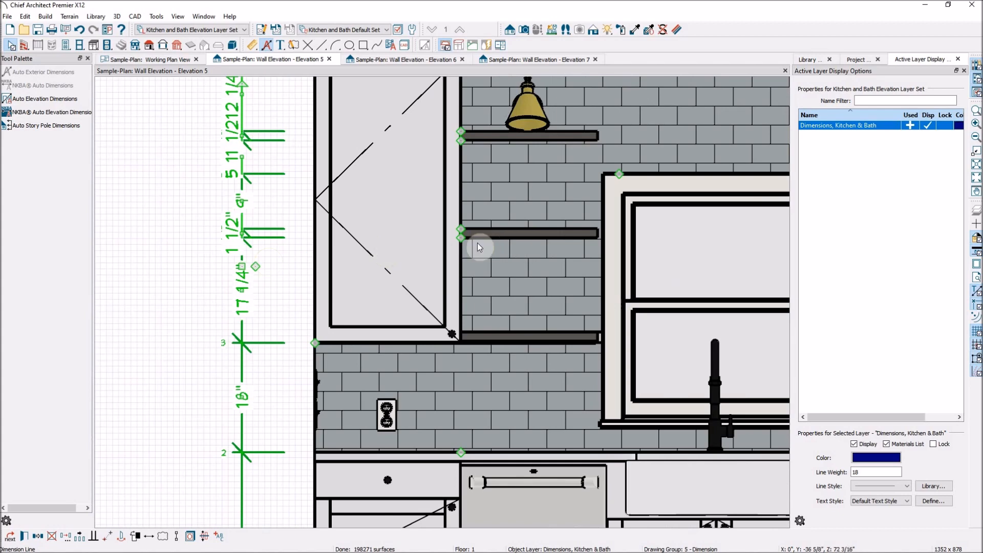
pyautogui.moveTo(466, 237)
pyautogui.mouseDown()
pyautogui.moveTo(388, 244)
pyautogui.moveTo(472, 233)
pyautogui.moveTo(367, 228)
pyautogui.mouseUp()
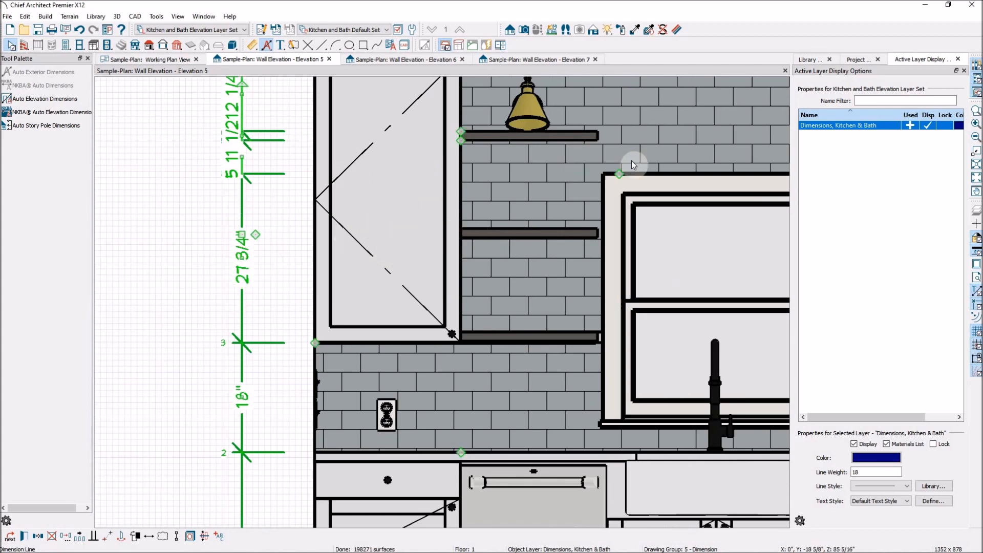
pyautogui.moveTo(619, 174); pyautogui.dragTo(471, 132)
pyautogui.scroll(-2, 501, 189)
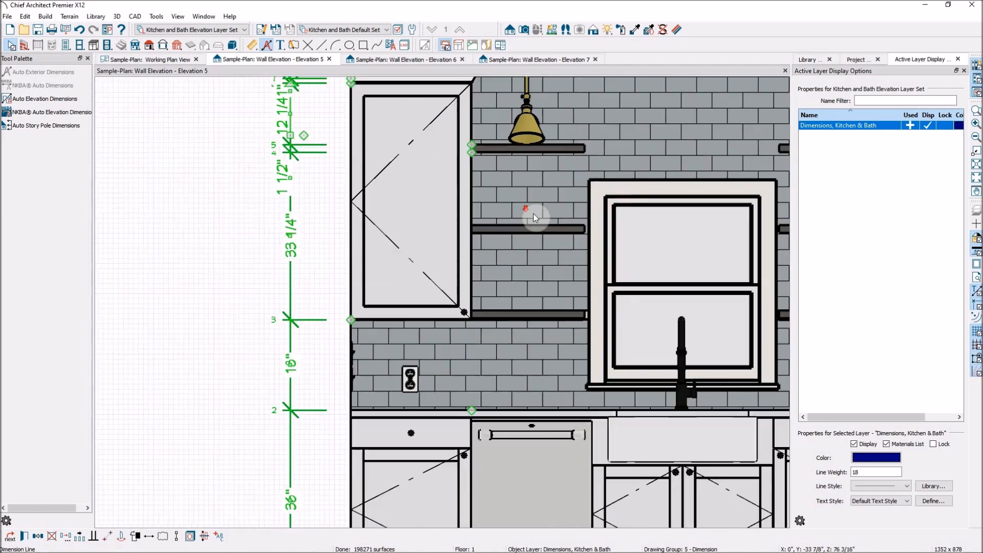
pyautogui.scroll(3, 531, 215)
pyautogui.moveTo(507, 192); pyautogui.dragTo(380, 98)
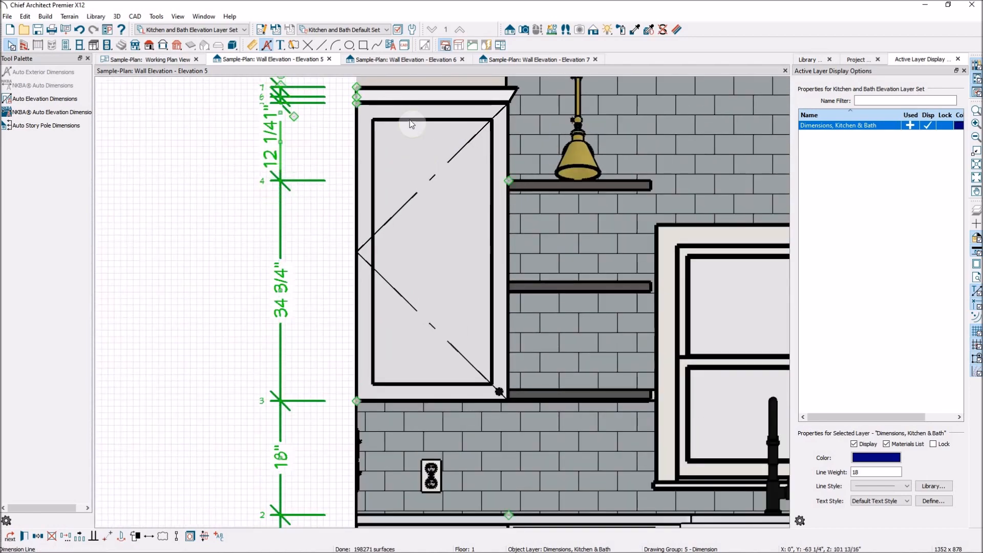
pyautogui.moveTo(510, 181); pyautogui.dragTo(583, 101)
# - Remove the surplus crown molding extension lines so the vertical dimension ends at the upper cabinet's top, and deselect it
pyautogui.scroll(-2, 481, 173)
pyautogui.scroll(4, 455, 213)
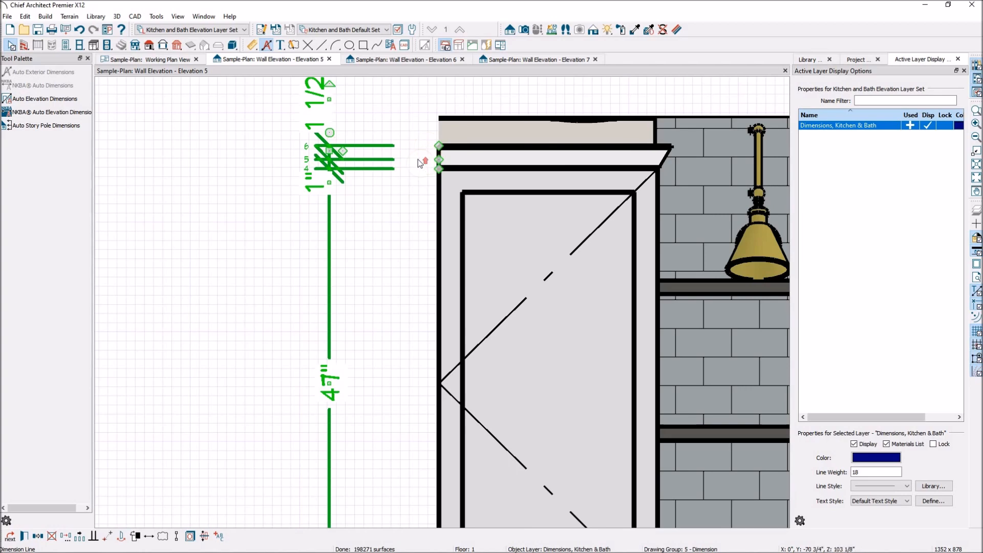
pyautogui.scroll(1, 422, 160)
pyautogui.moveTo(450, 173); pyautogui.dragTo(450, 140)
pyautogui.scroll(-1, 358, 144)
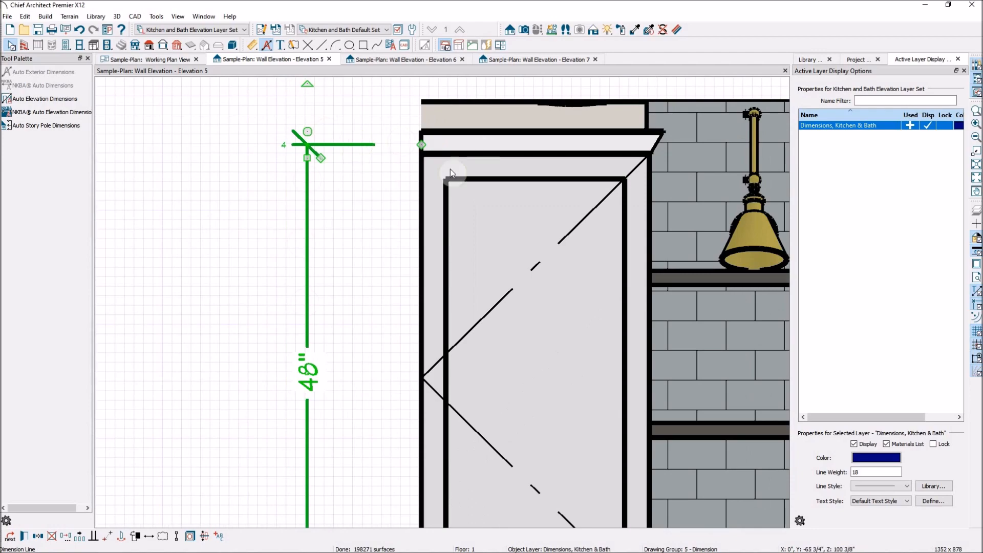
pyautogui.scroll(-2, 358, 144)
pyautogui.click(284, 279)
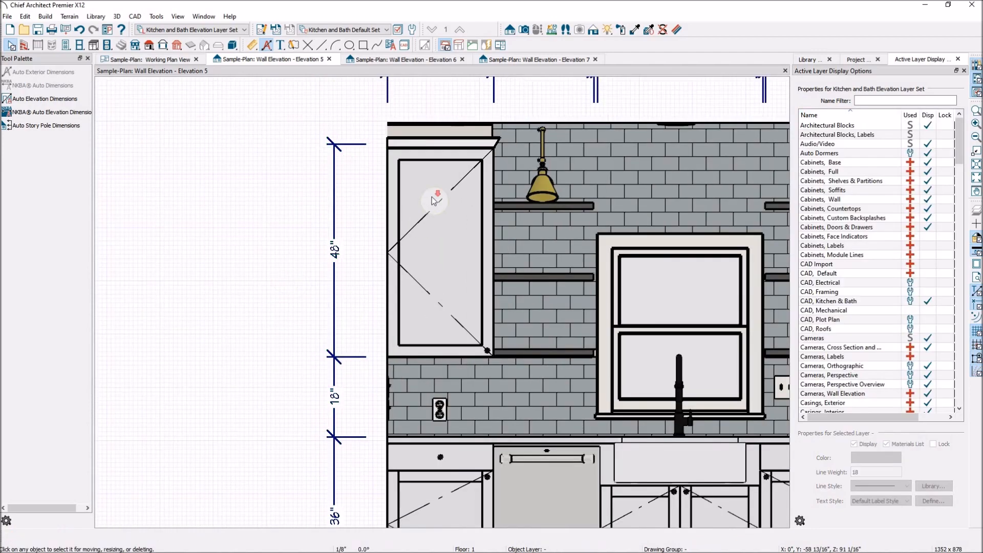
pyautogui.scroll(-2, 431, 197)
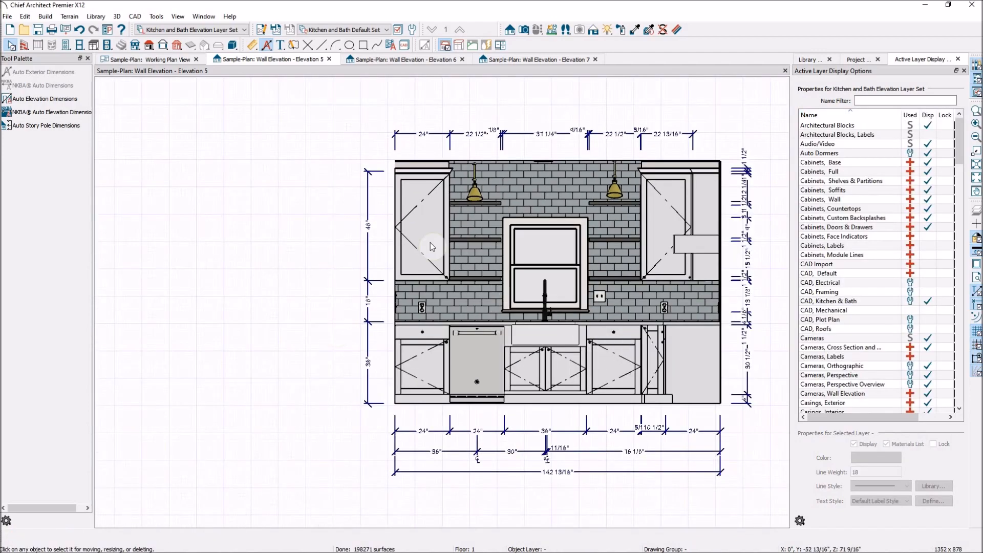
# - Delete the entire vertical dimension string on the side of the kitchen elevation opposite the dishwasher
pyautogui.click(738, 214)
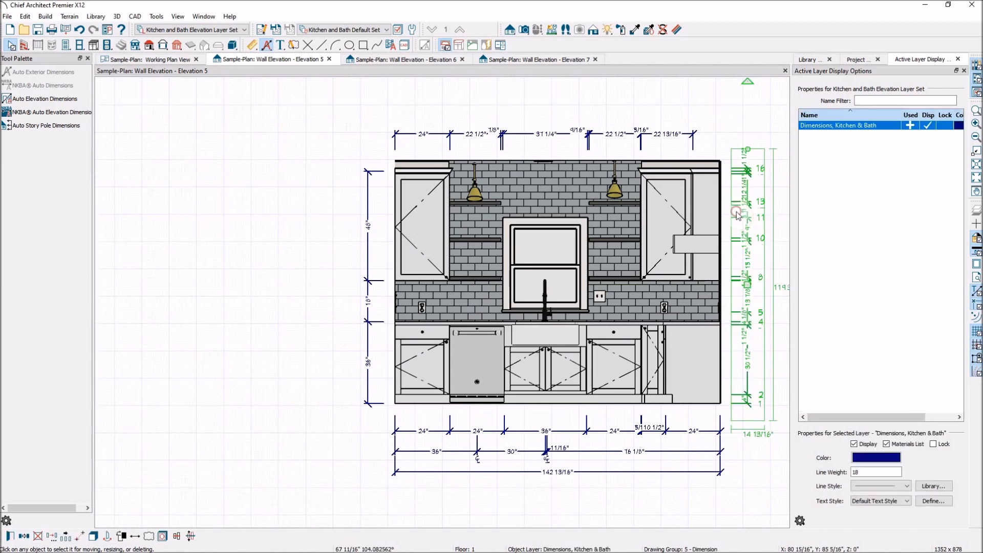
pyautogui.click(731, 223)
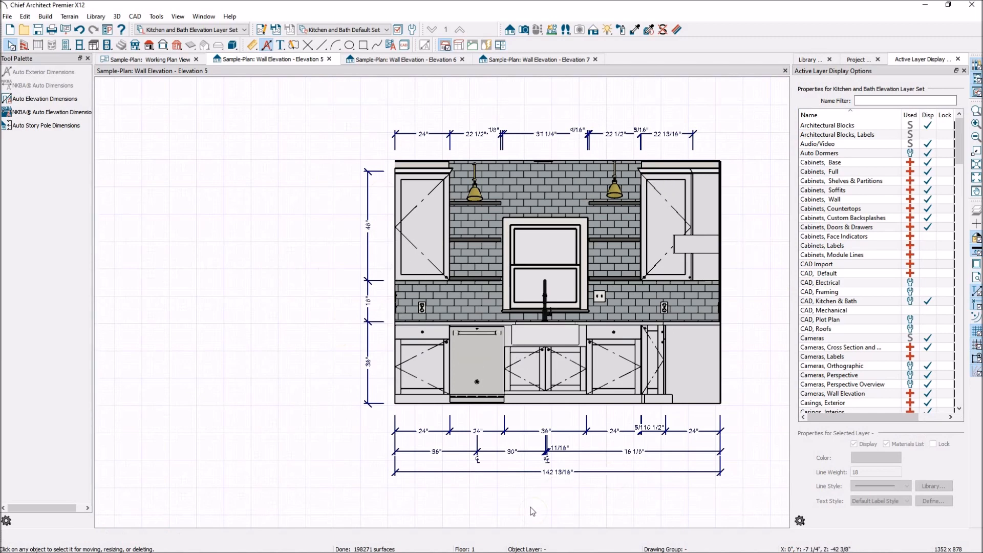
# - Remove the faucet's surplus centerline extension from the middle dimension string below the base cabinets, keeping the sink's centerline
pyautogui.scroll(3, 573, 500)
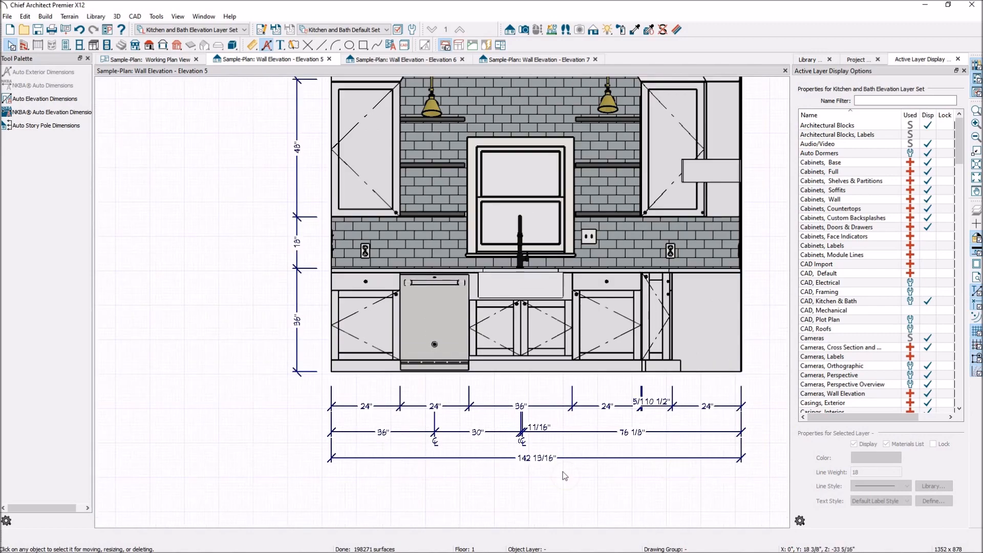
pyautogui.scroll(2, 512, 481)
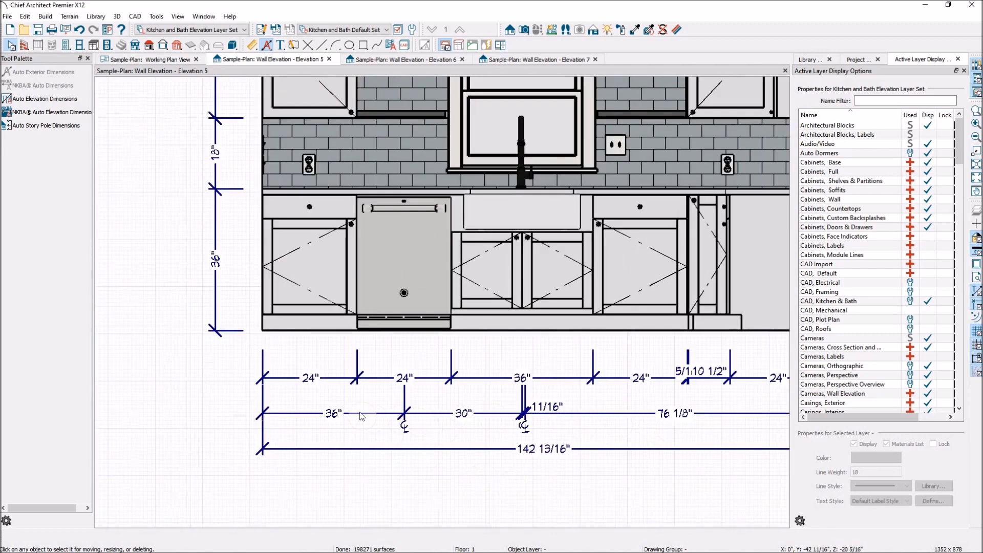
pyautogui.scroll(-2, 309, 401)
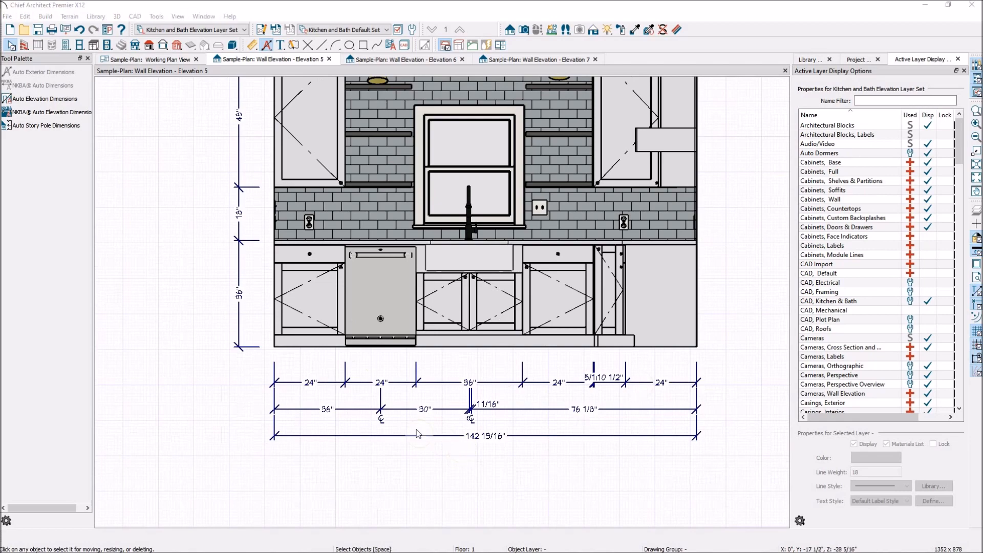
pyautogui.scroll(5, 495, 456)
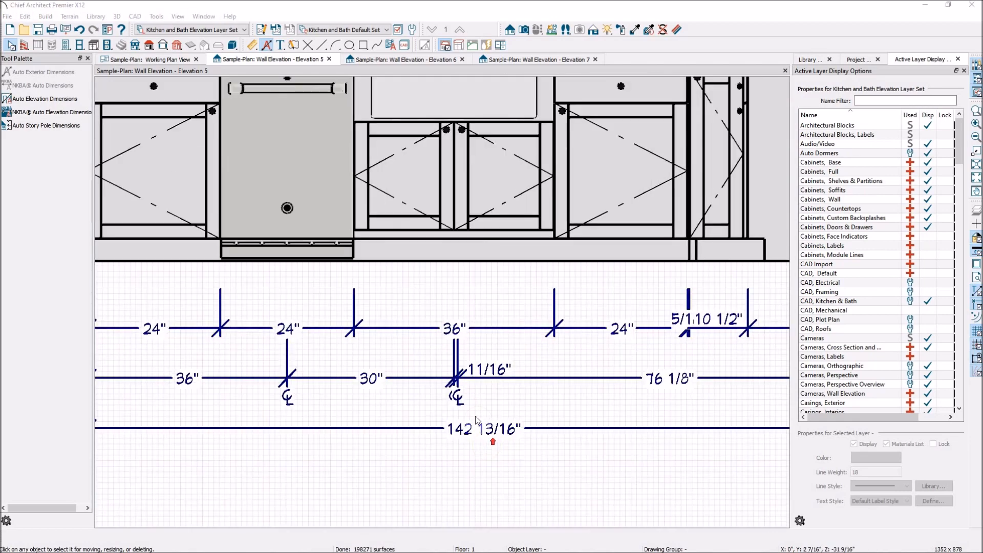
pyautogui.scroll(-5, 472, 394)
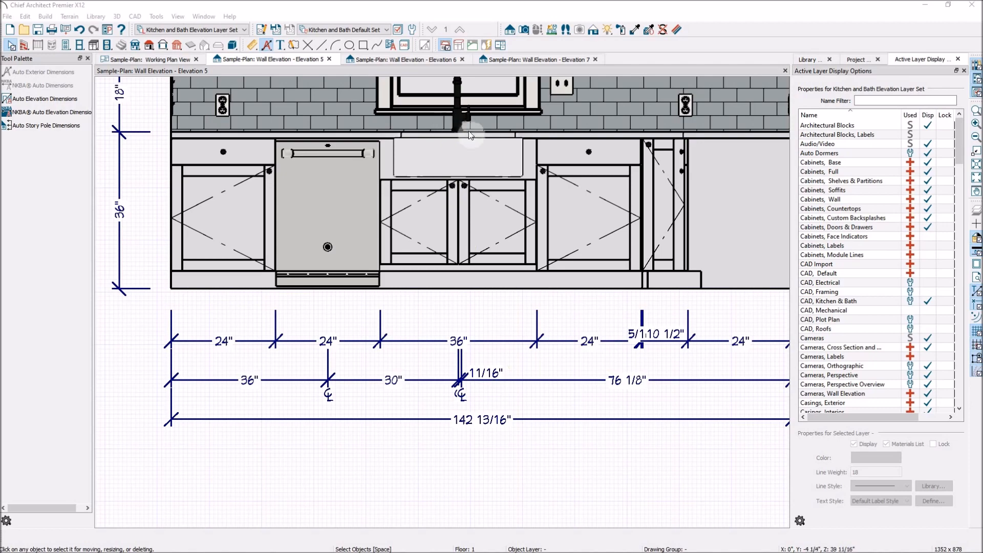
pyautogui.scroll(3, 461, 378)
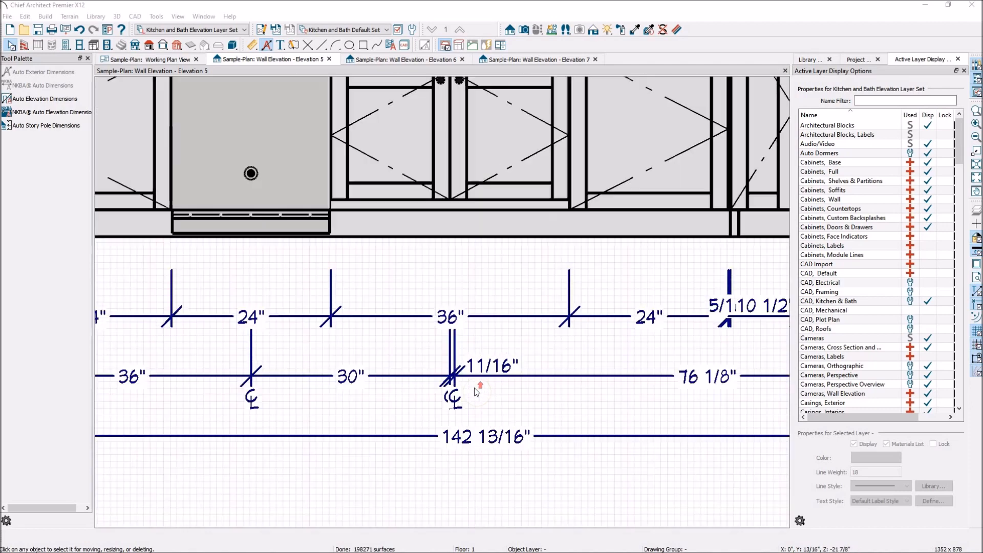
pyautogui.click(462, 374)
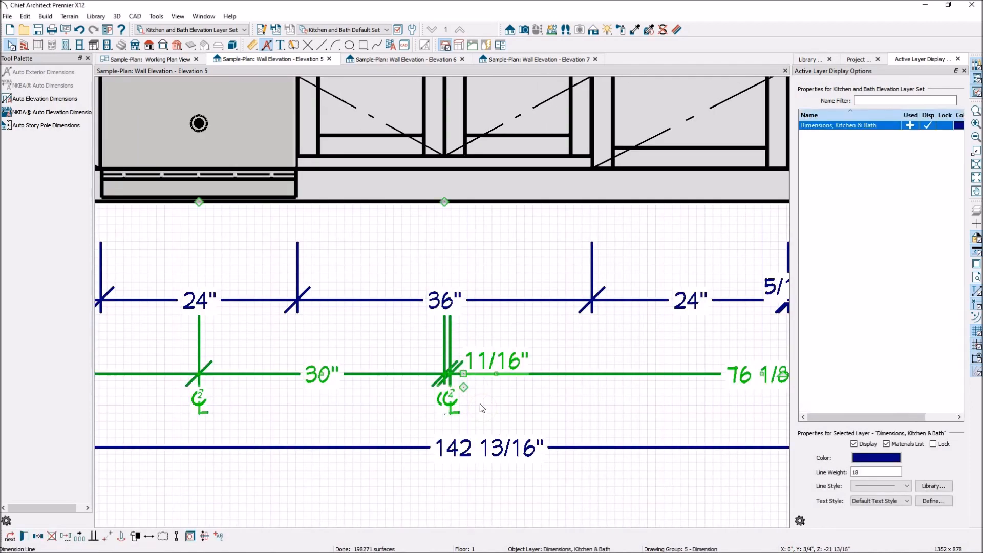
pyautogui.scroll(-3, 464, 384)
pyautogui.moveTo(464, 145); pyautogui.dragTo(443, 218)
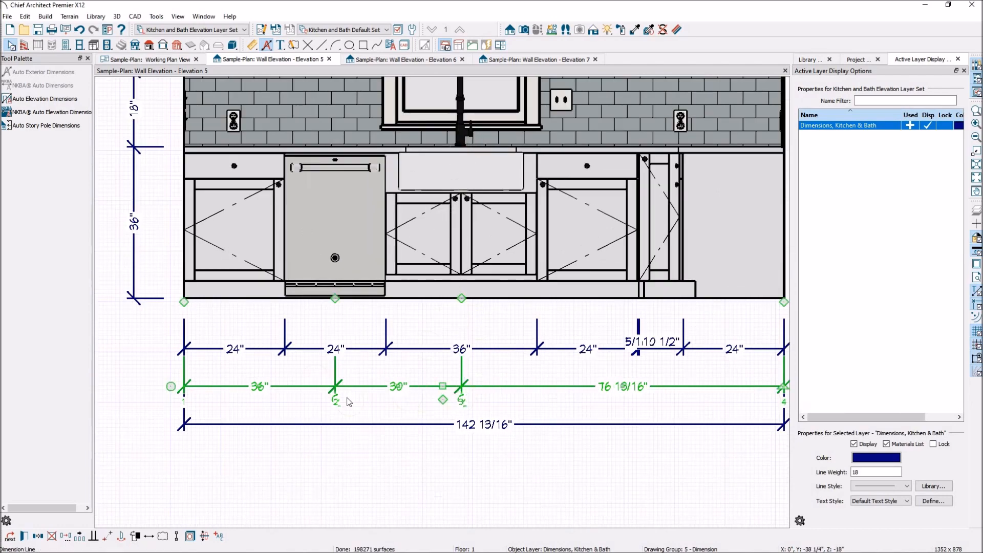
# - Remove the shelf-end and window-casing extension lines on the dishwasher side from the horizontal dimension above the upper cabinets
pyautogui.scroll(-2, 393, 357)
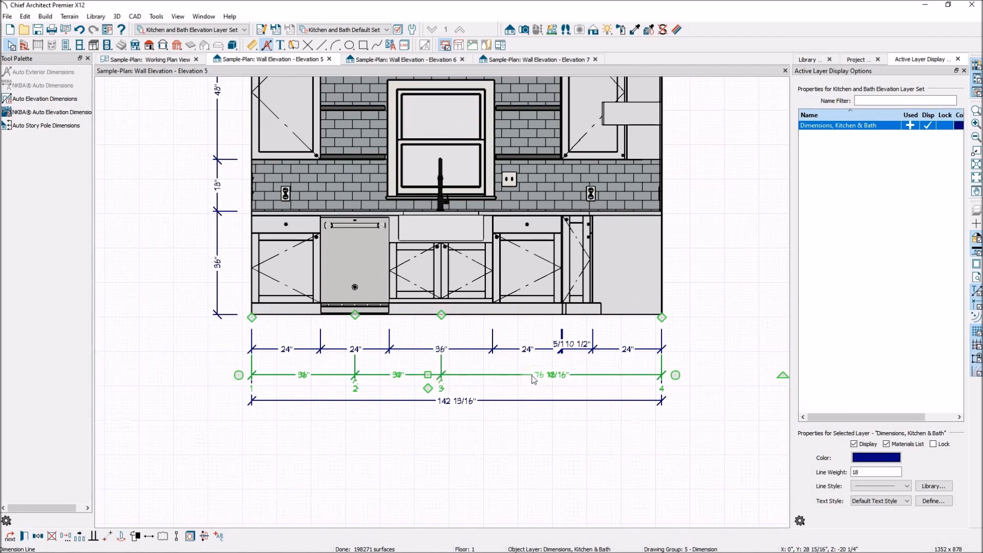
pyautogui.scroll(2, 533, 377)
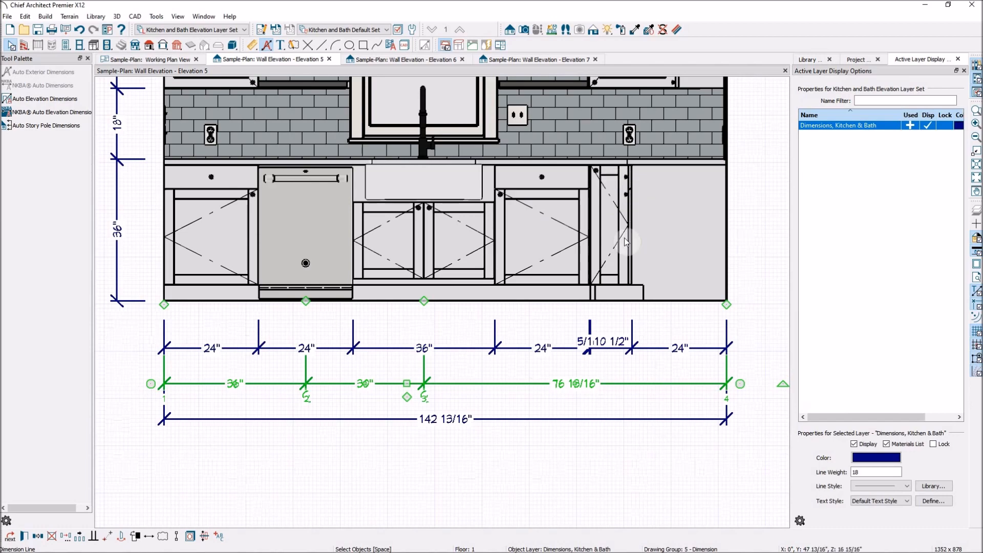
pyautogui.scroll(-3, 622, 245)
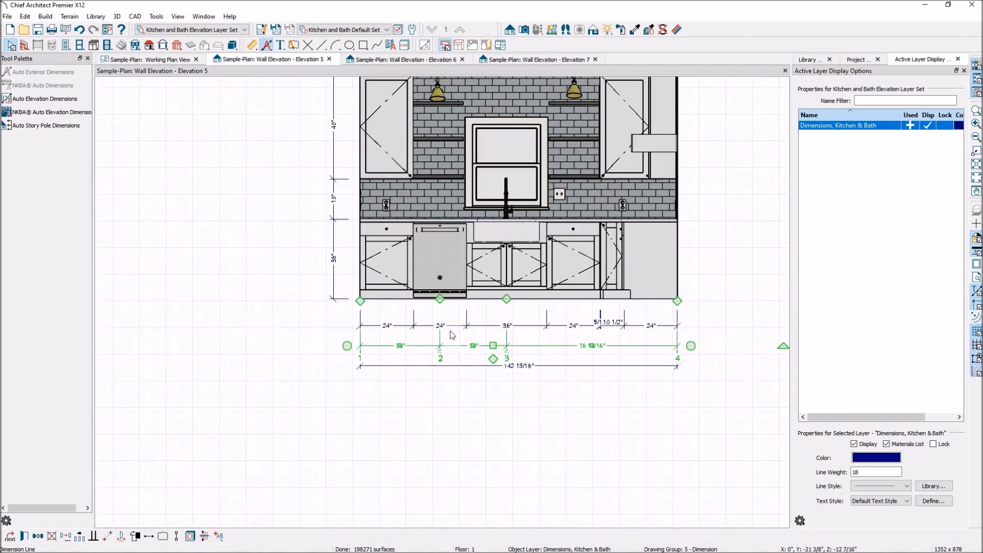
pyautogui.scroll(-1, 555, 373)
pyautogui.scroll(2, 533, 136)
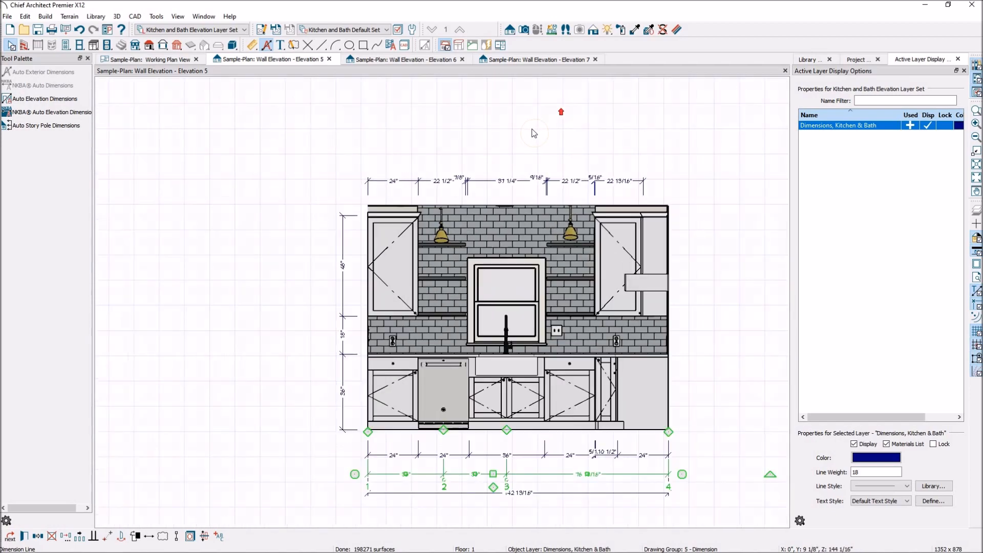
pyautogui.scroll(1, 492, 162)
pyautogui.scroll(2, 371, 187)
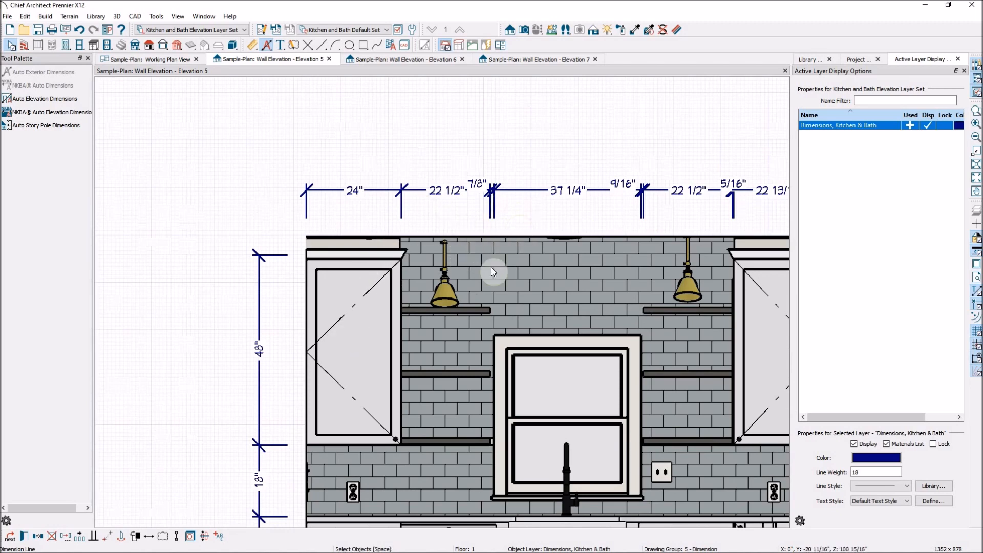
pyautogui.click(457, 193)
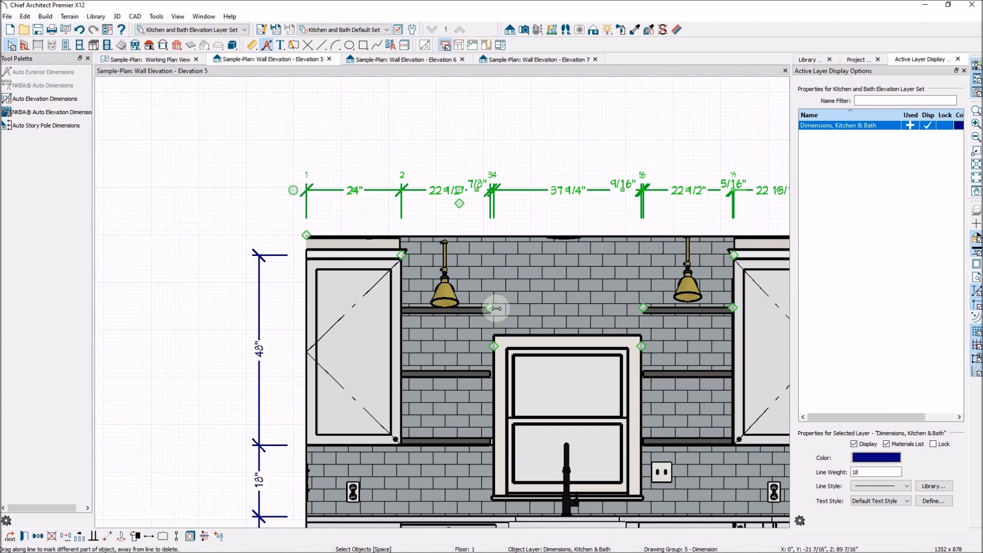
pyautogui.moveTo(490, 309); pyautogui.dragTo(488, 215)
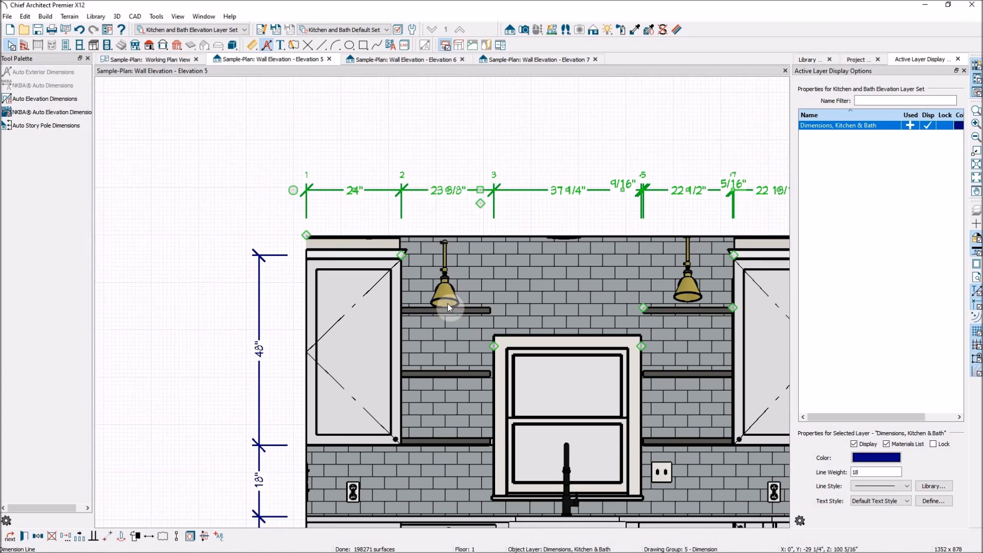
pyautogui.moveTo(497, 353); pyautogui.dragTo(495, 230)
# - Remove the extension lines for the window casing's other edge and the adjacent shelf end from the upper horizontal dimension
pyautogui.scroll(-2, 312, 220)
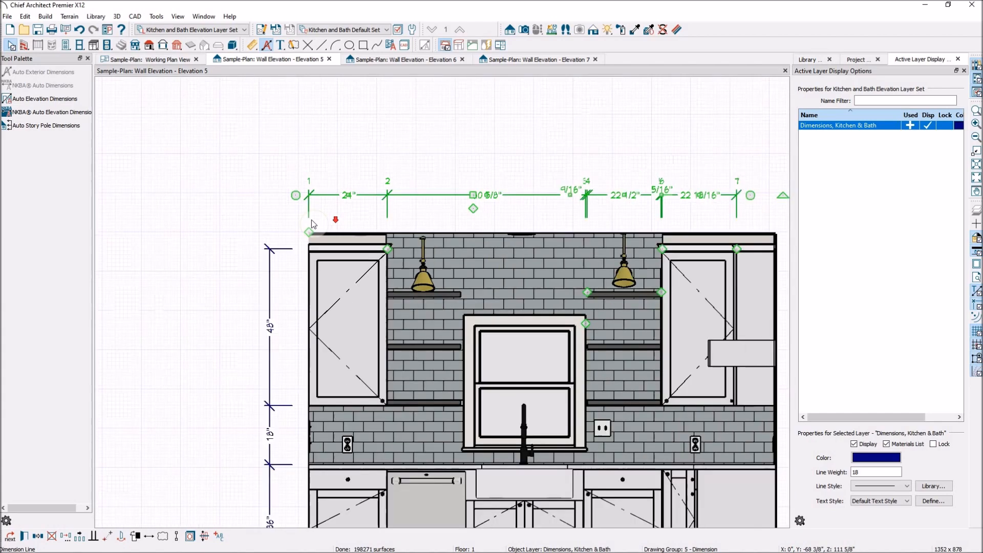
pyautogui.scroll(2, 558, 249)
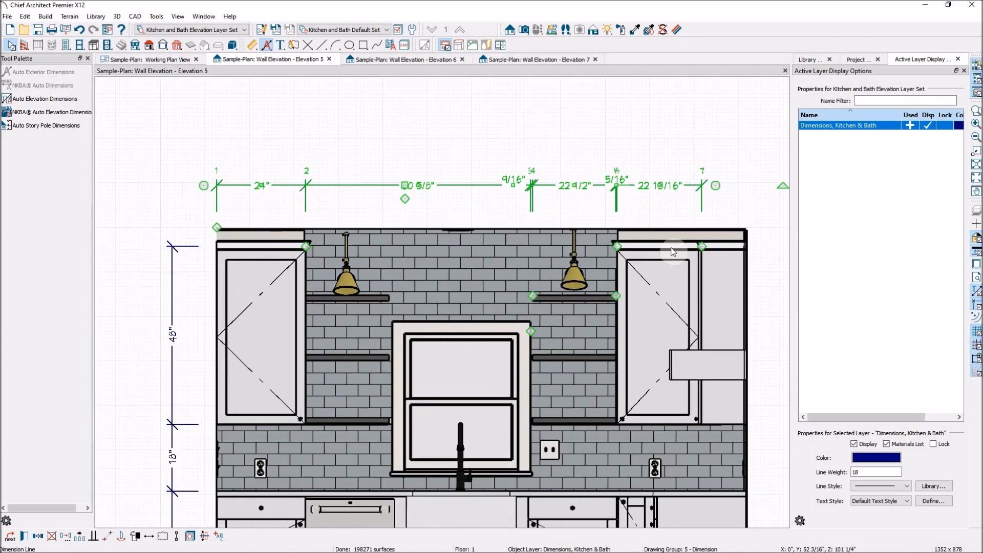
pyautogui.moveTo(530, 333); pyautogui.dragTo(530, 259)
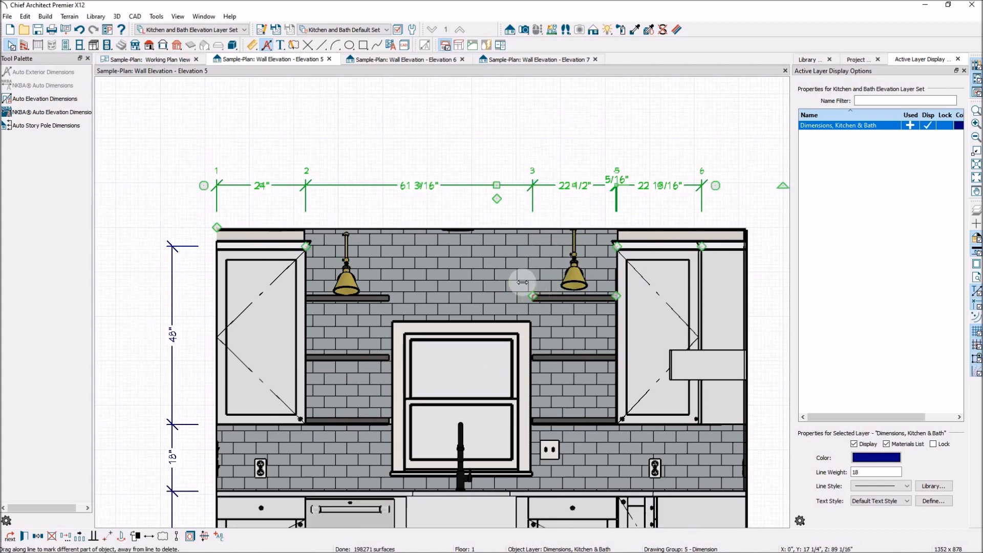
pyautogui.moveTo(534, 301); pyautogui.dragTo(542, 281)
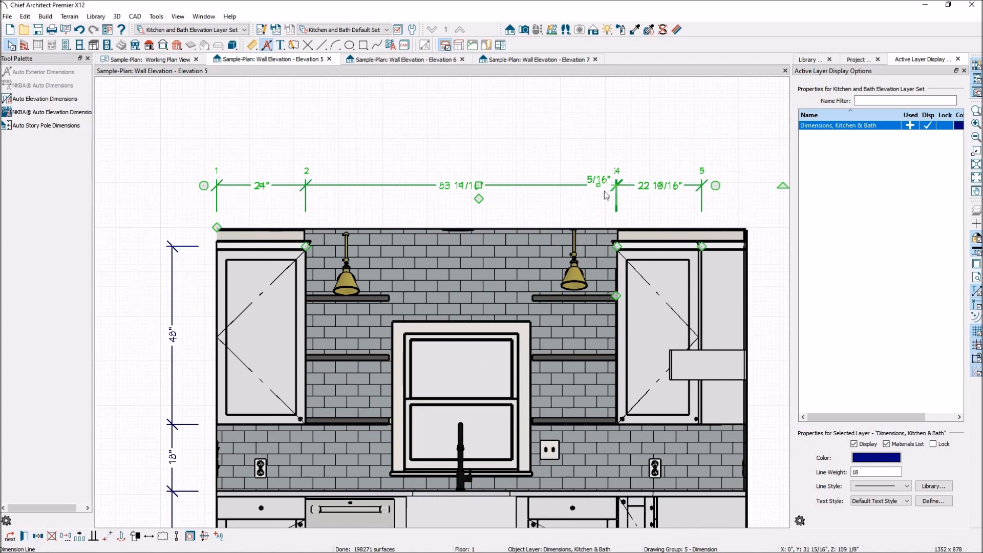
# - Remove the remaining shelf extension line beside the far upper cabinet so one dimension spans between the two cabinets, and deselect the string
pyautogui.scroll(1, 670, 239)
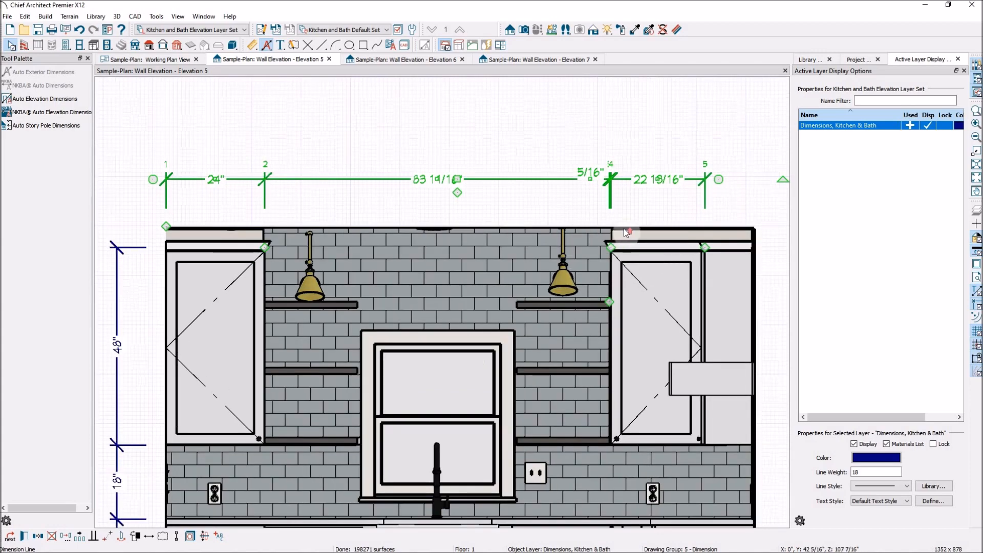
pyautogui.scroll(2, 624, 231)
pyautogui.scroll(-2, 620, 236)
pyautogui.scroll(2, 666, 233)
pyautogui.scroll(-2, 580, 193)
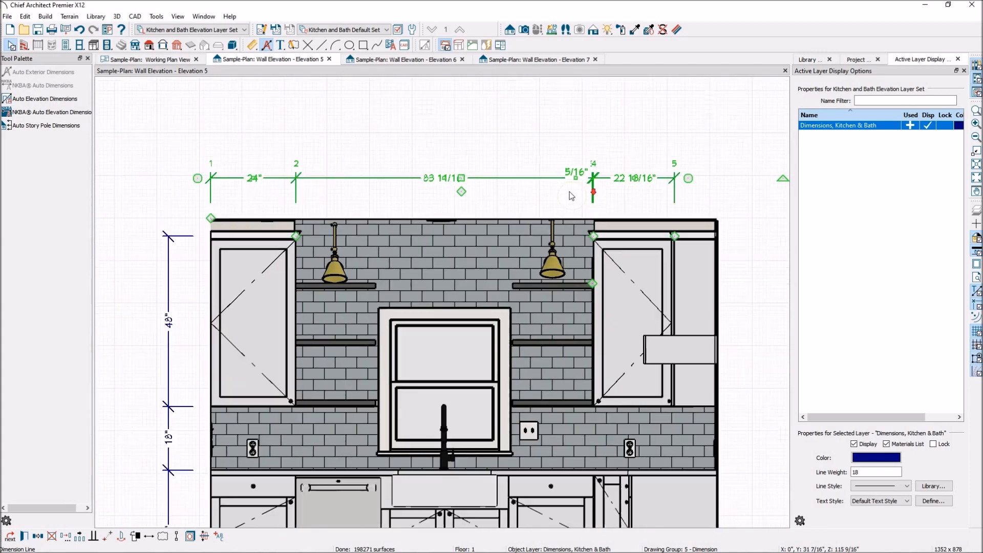
pyautogui.scroll(-1, 673, 183)
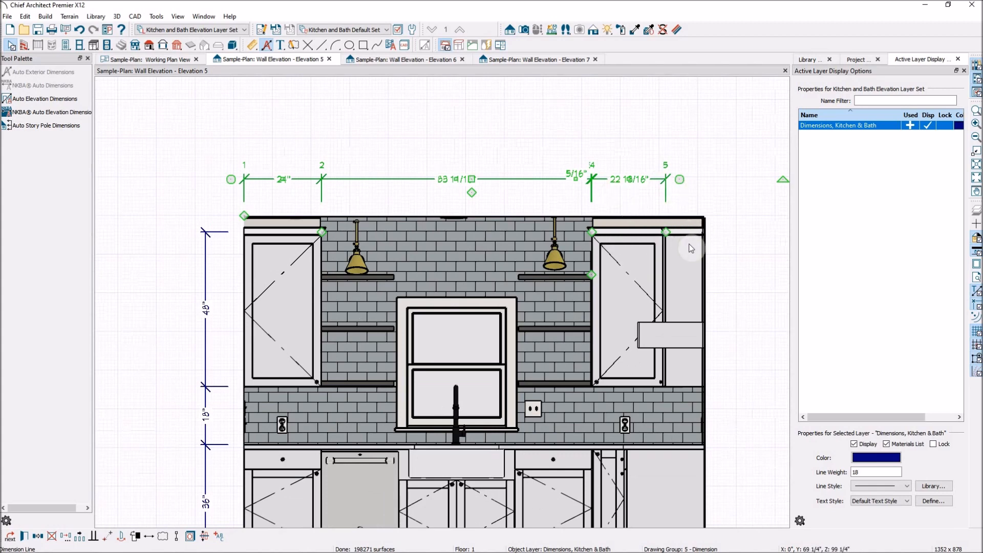
pyautogui.click(592, 272)
pyautogui.moveTo(562, 228); pyautogui.dragTo(551, 192)
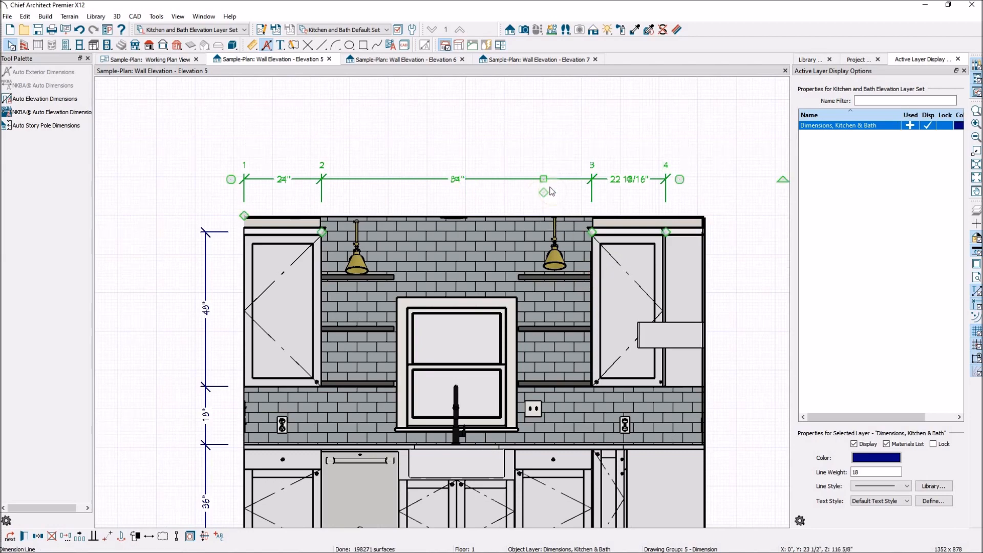
pyautogui.click(659, 153)
# - Move the upper dimension's last extension line from the cabinet edge to the wall corner, and deselect the string
pyautogui.scroll(2, 635, 195)
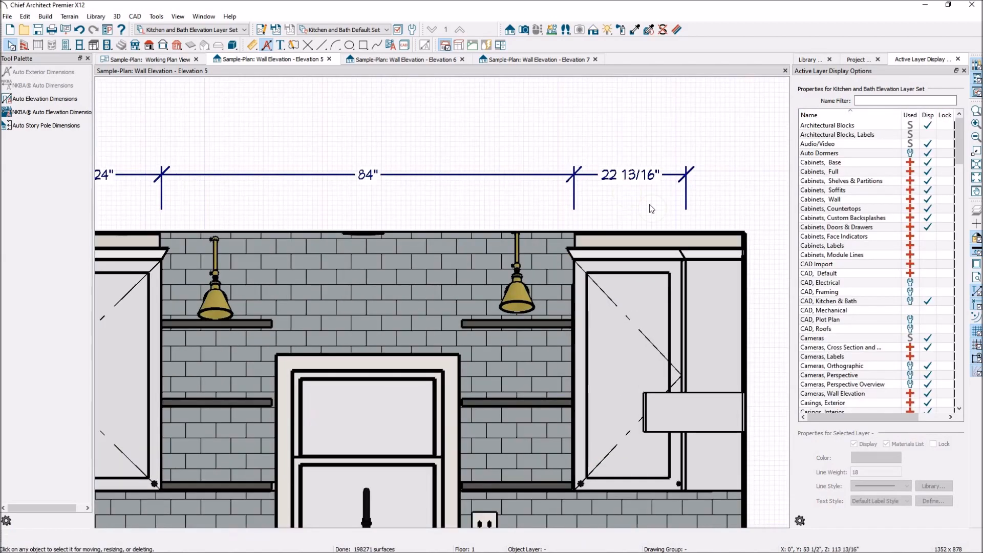
pyautogui.click(629, 174)
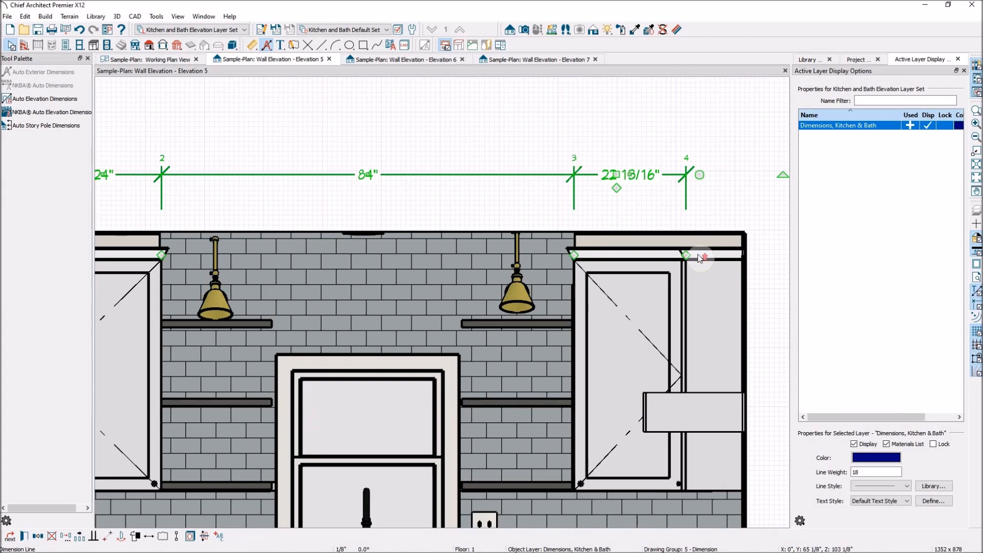
pyautogui.scroll(2, 698, 256)
pyautogui.moveTo(681, 255); pyautogui.dragTo(767, 258)
pyautogui.scroll(-2, 520, 181)
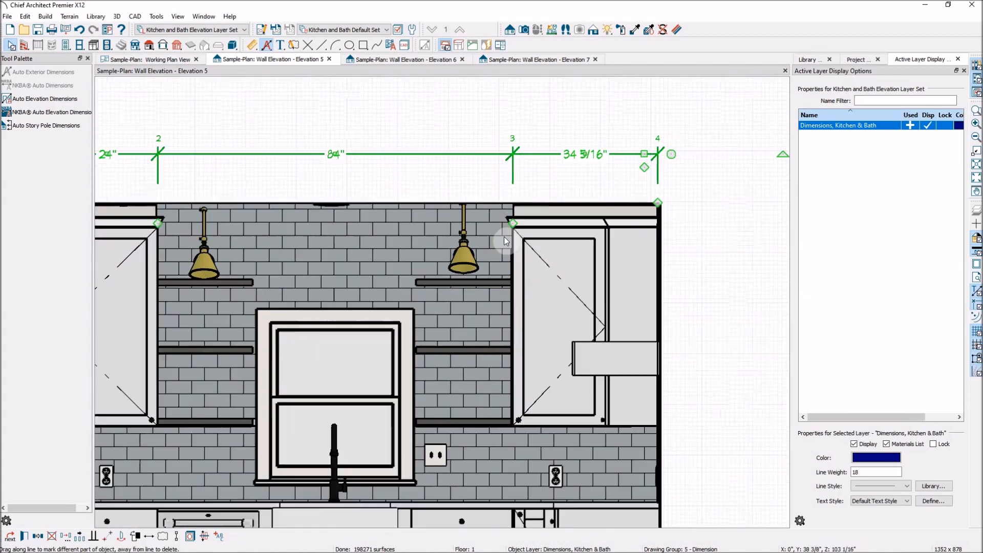
pyautogui.click(713, 135)
# - Check the dimensions around the kitchen elevation and the upper string's end extension at the wall corner, and deselect it
pyautogui.scroll(-3, 416, 219)
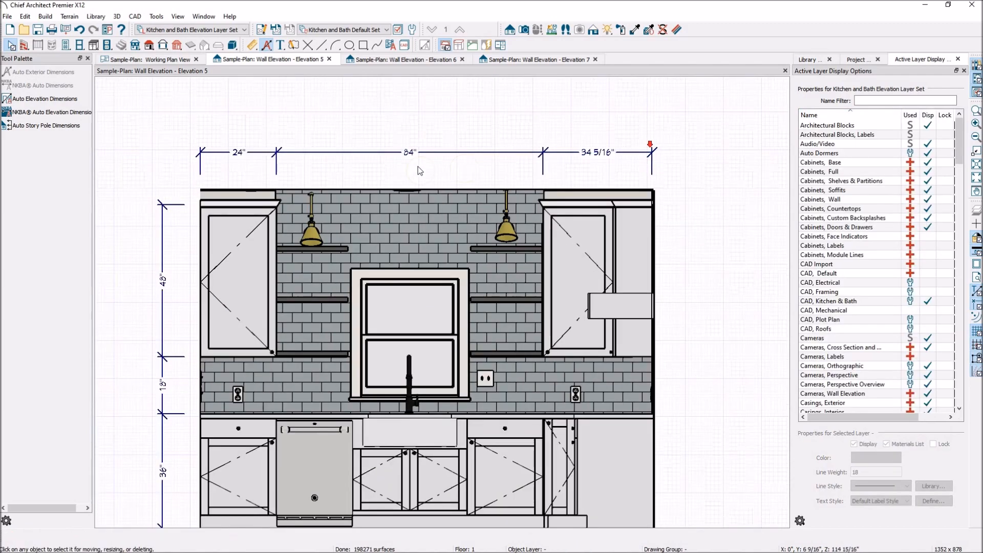
pyautogui.scroll(-1, 416, 219)
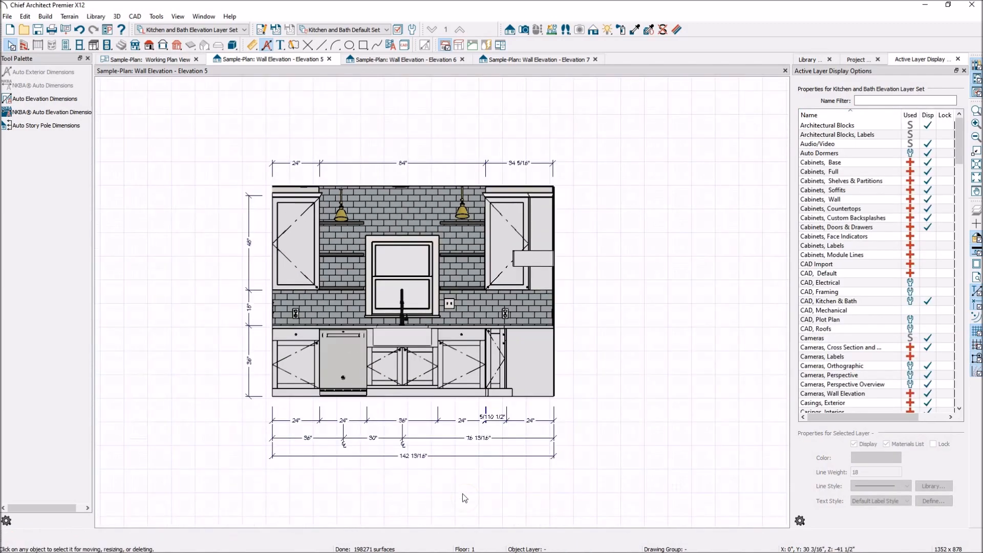
pyautogui.scroll(2, 410, 490)
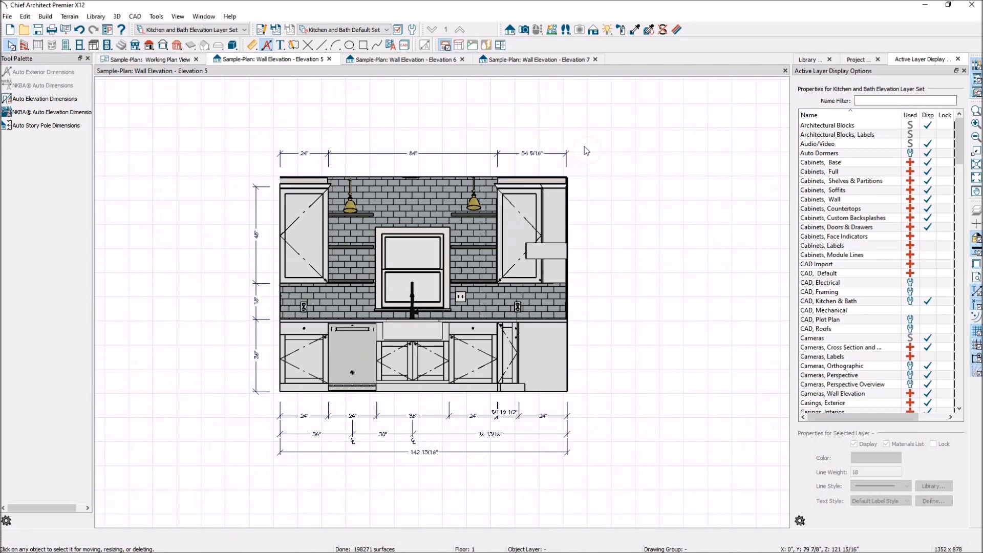
pyautogui.scroll(1, 573, 154)
pyautogui.scroll(3, 562, 161)
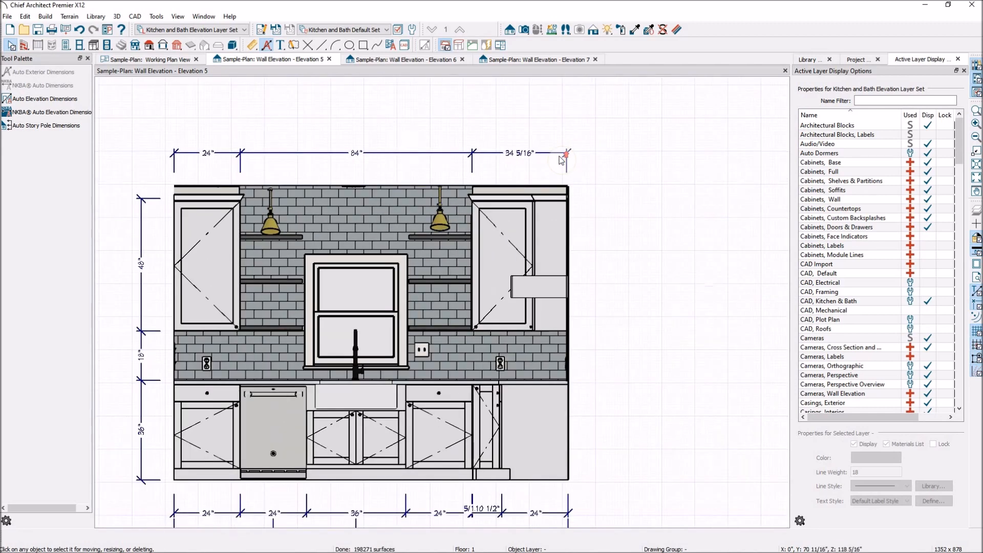
pyautogui.click(557, 154)
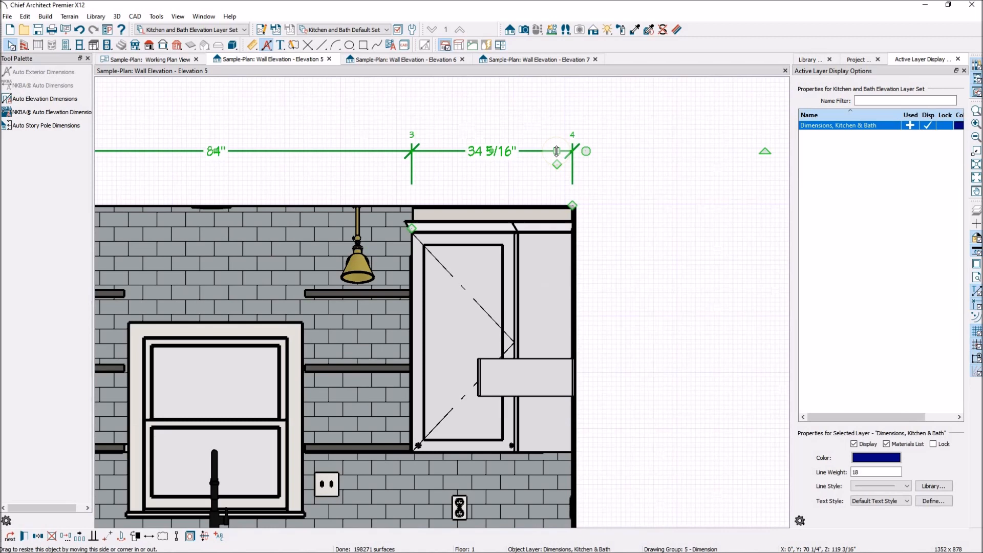
pyautogui.moveTo(543, 210); pyautogui.dragTo(573, 228)
pyautogui.scroll(-5, 590, 195)
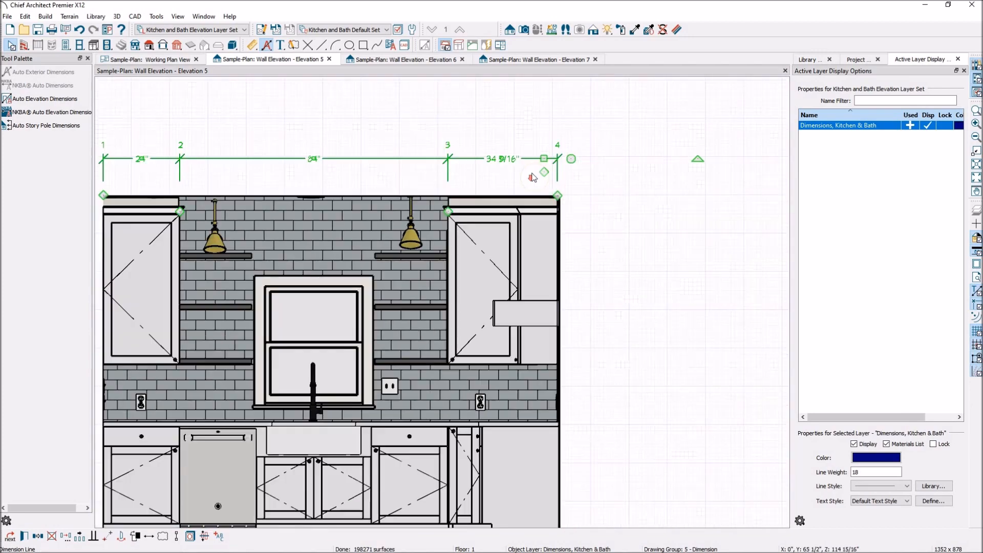
pyautogui.click(586, 361)
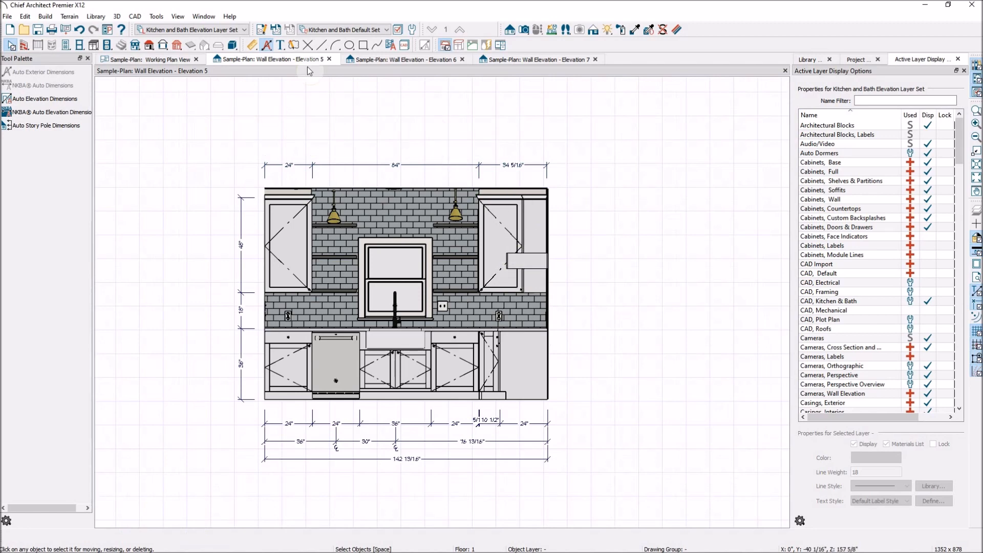
# - Place the Elevation 5 view side by side with the Working Plan View and show the whole kitchen in plan
pyautogui.moveTo(298, 56); pyautogui.dragTo(579, 66)
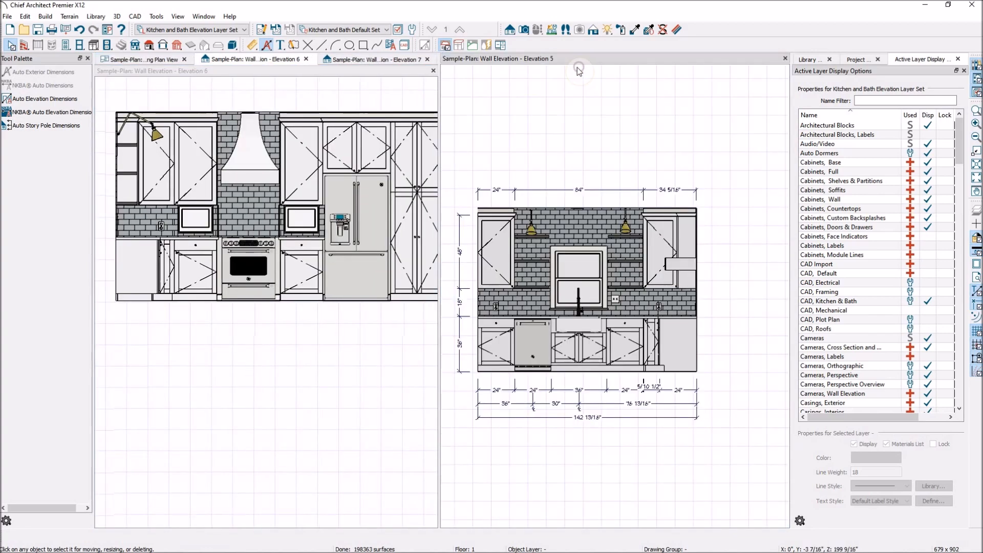
pyautogui.click(158, 60)
pyautogui.scroll(-3, 223, 346)
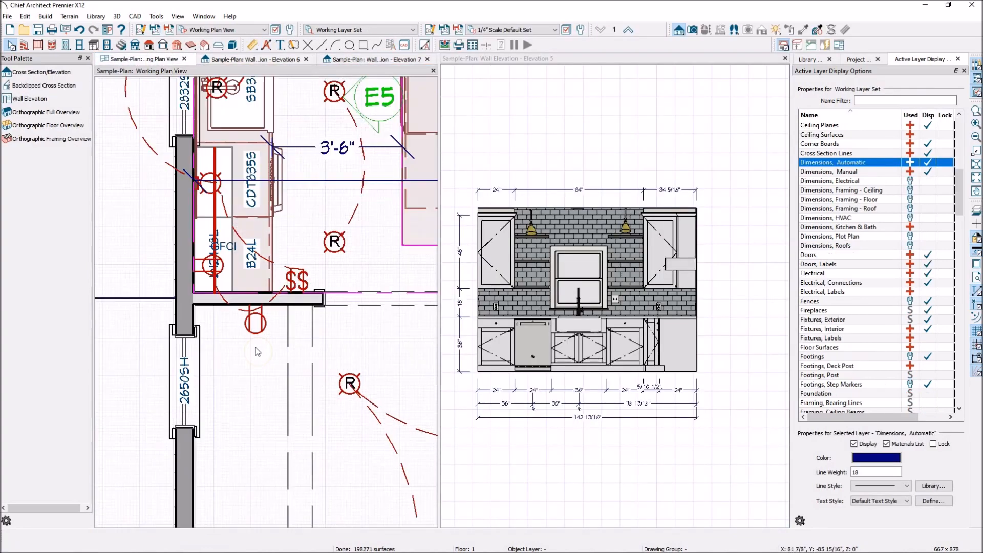
pyautogui.scroll(-3, 224, 346)
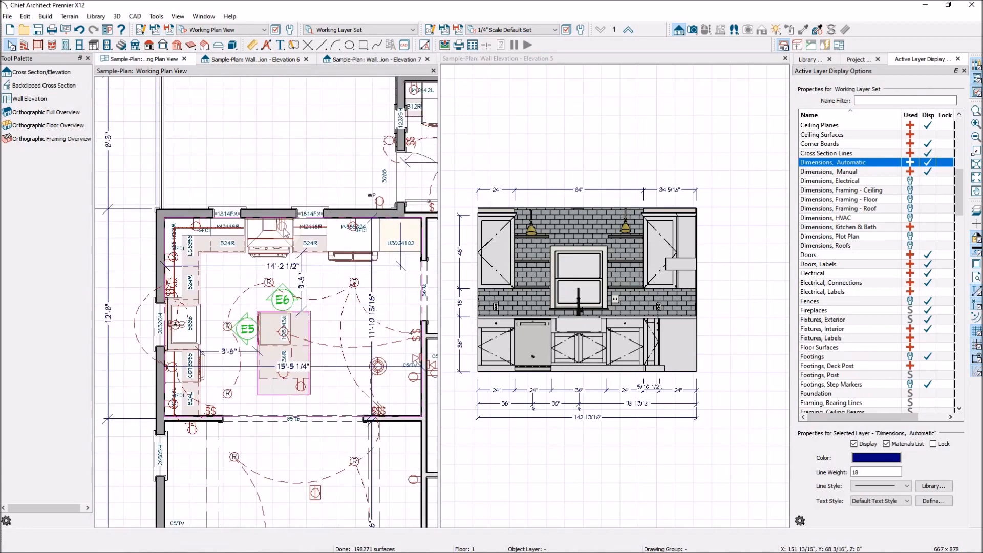
# - Turn off display of the "Electrical" and "Electrical, Connections" layers in the working plan, and deselect
pyautogui.click(268, 280)
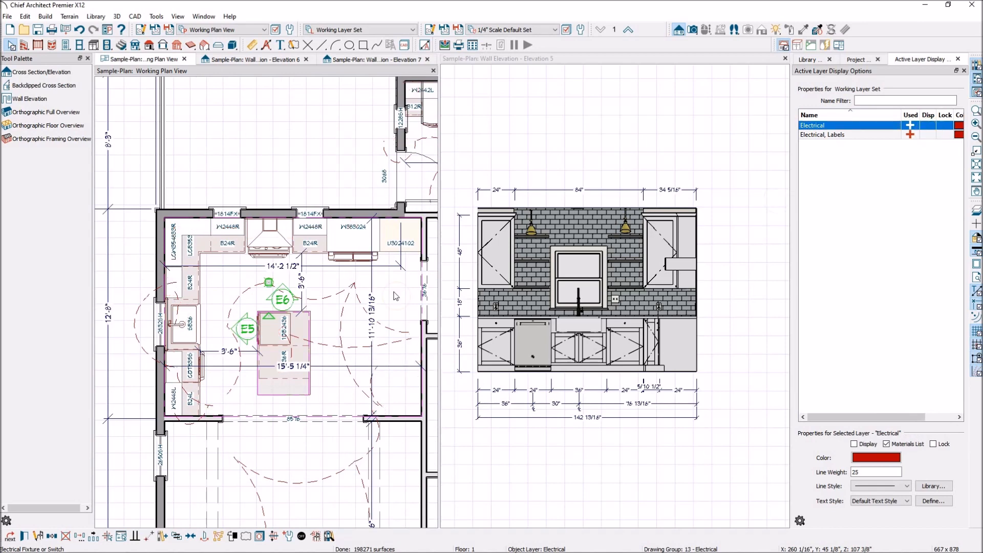
pyautogui.click(137, 313)
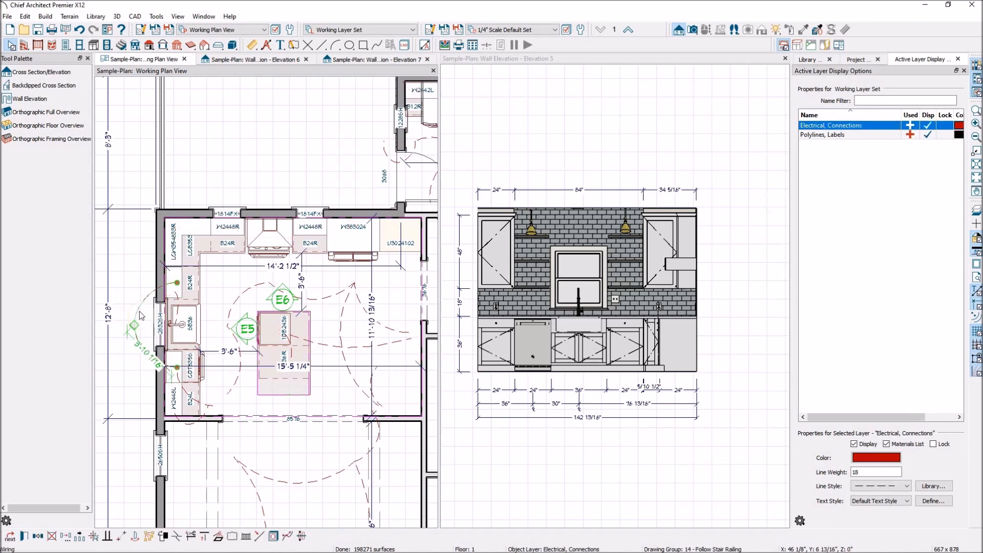
pyautogui.click(928, 126)
pyautogui.click(277, 172)
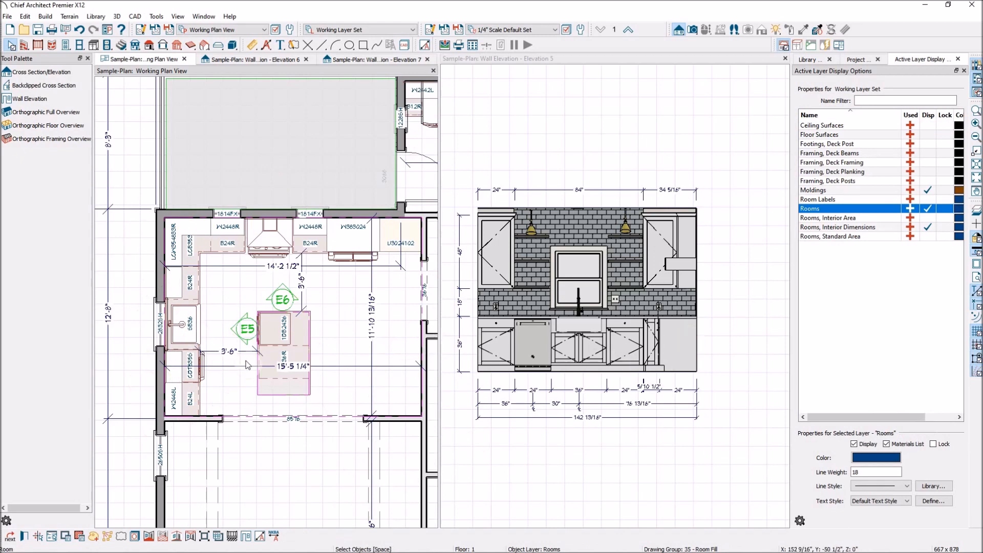
# - Nudge the E5 wall elevation camera toward the sink wall so its line clears the near side edge of the range hood
pyautogui.scroll(2, 241, 315)
pyautogui.click(253, 348)
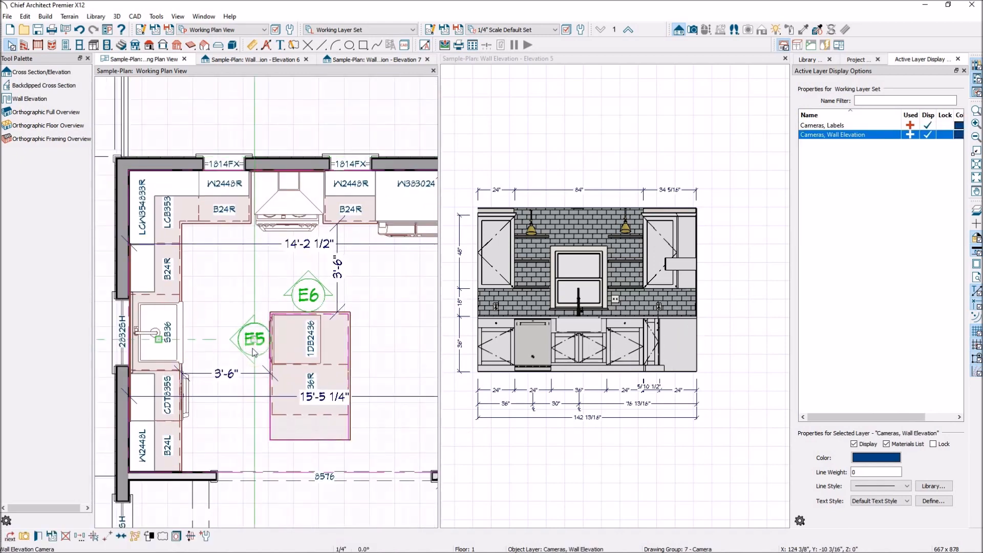
pyautogui.scroll(1, 251, 232)
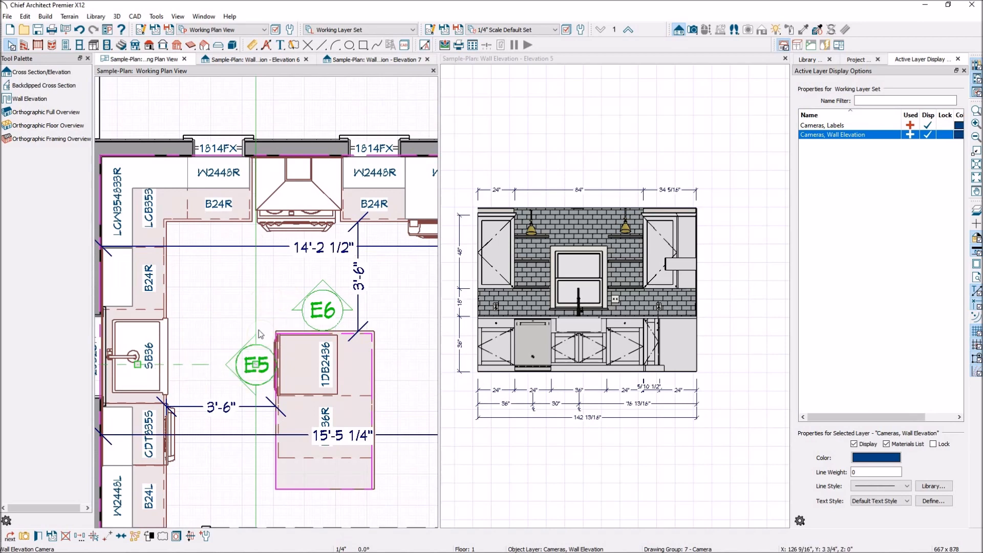
pyautogui.scroll(3, 257, 211)
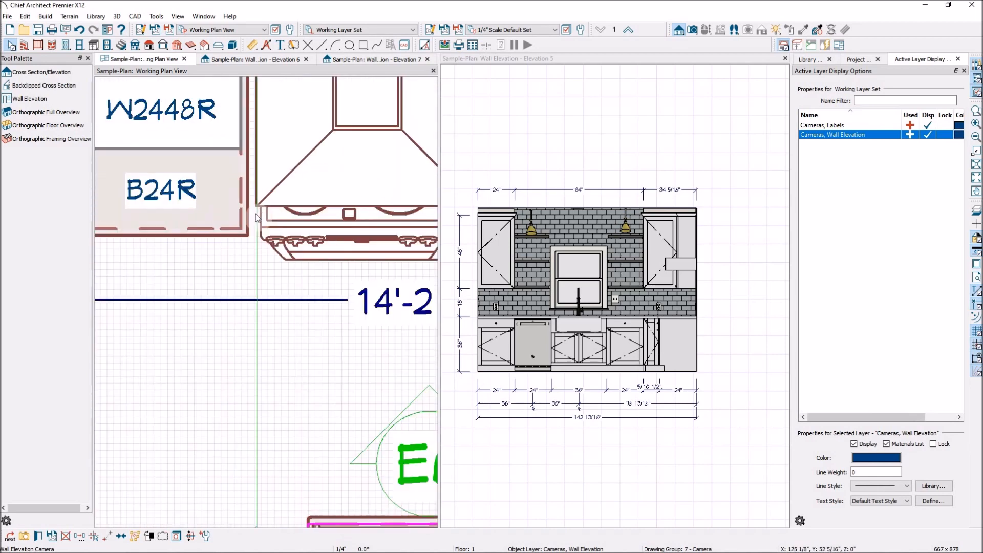
pyautogui.scroll(3, 258, 206)
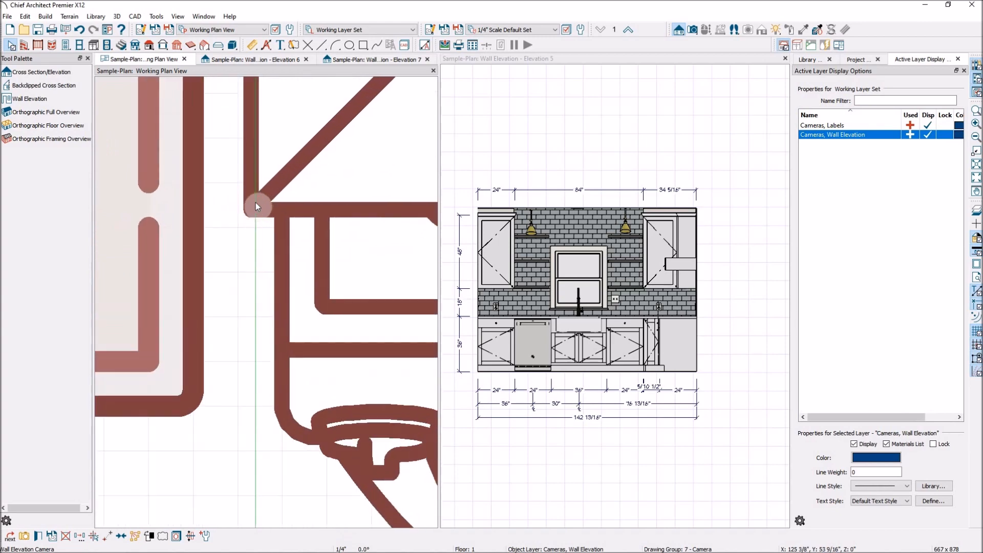
pyautogui.scroll(-5, 257, 204)
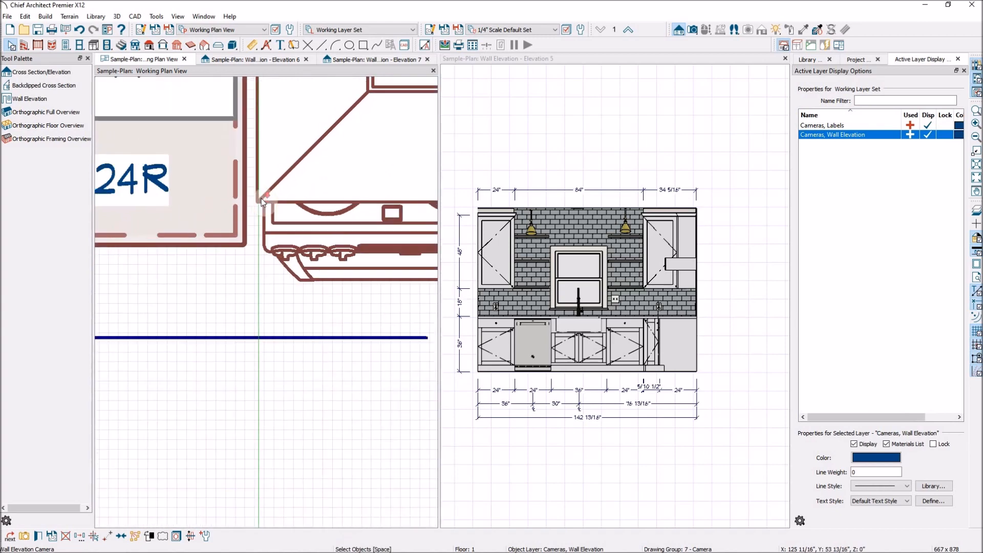
pyautogui.scroll(-2, 263, 201)
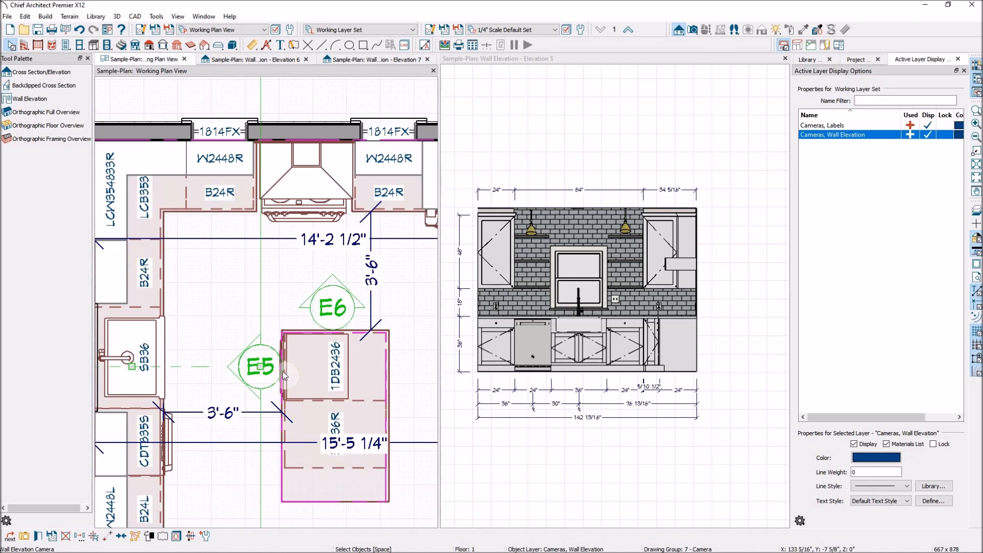
pyautogui.press('Left')
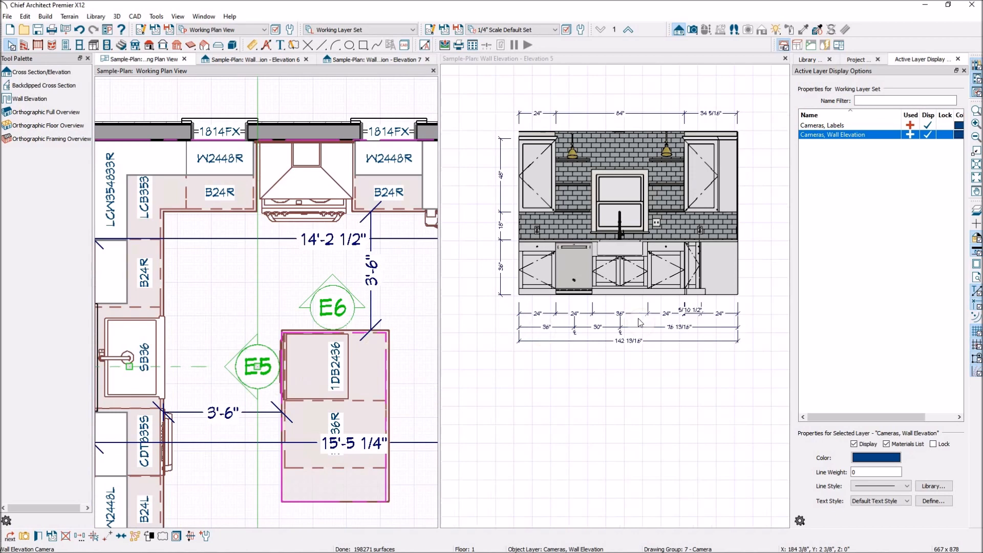
# - Draw a rectangular polyline about 24 by 34 inches over the blank base cabinet end beside the wall corner in Elevation 5
pyautogui.scroll(3, 749, 241)
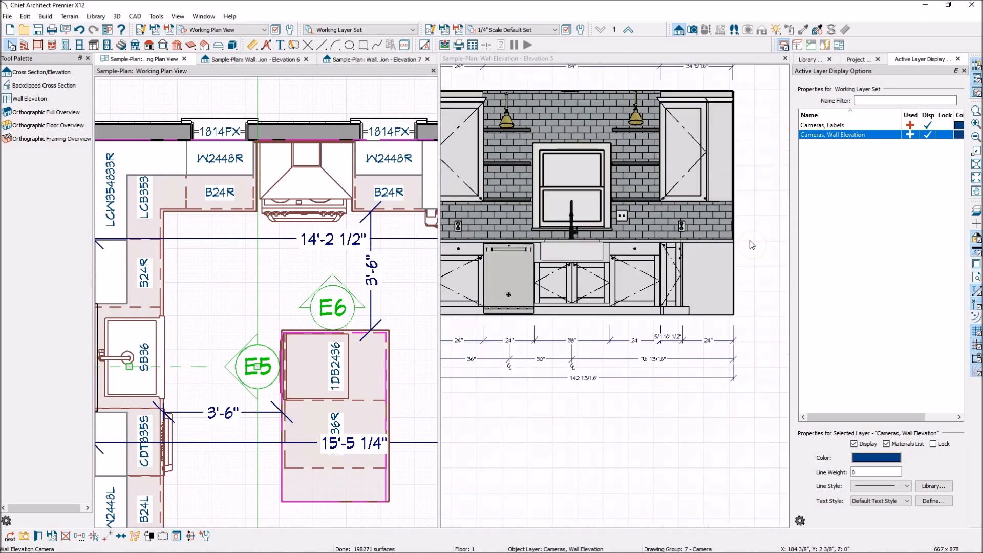
pyautogui.scroll(-2, 750, 241)
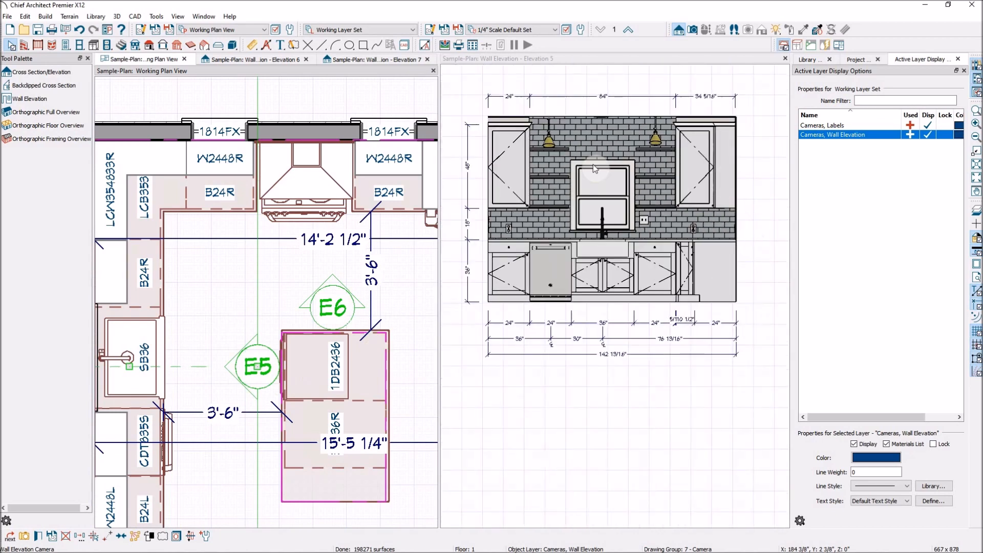
pyautogui.scroll(2, 742, 257)
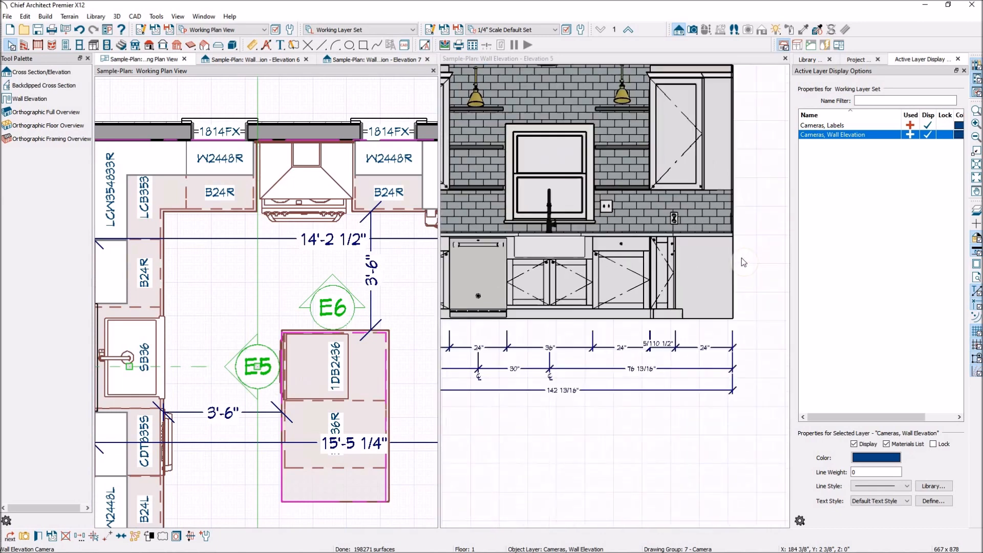
pyautogui.scroll(2, 735, 245)
pyautogui.scroll(3, 734, 264)
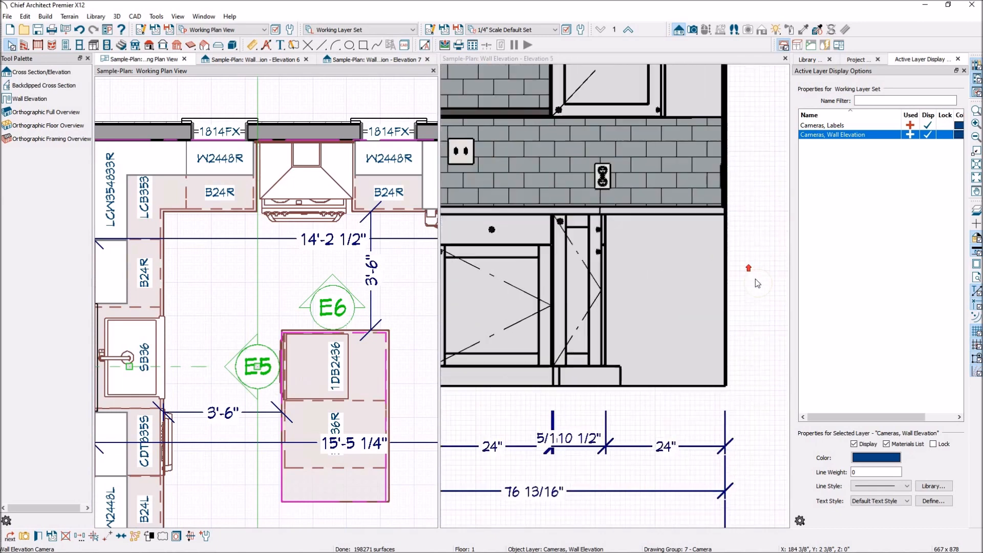
pyautogui.click(745, 238)
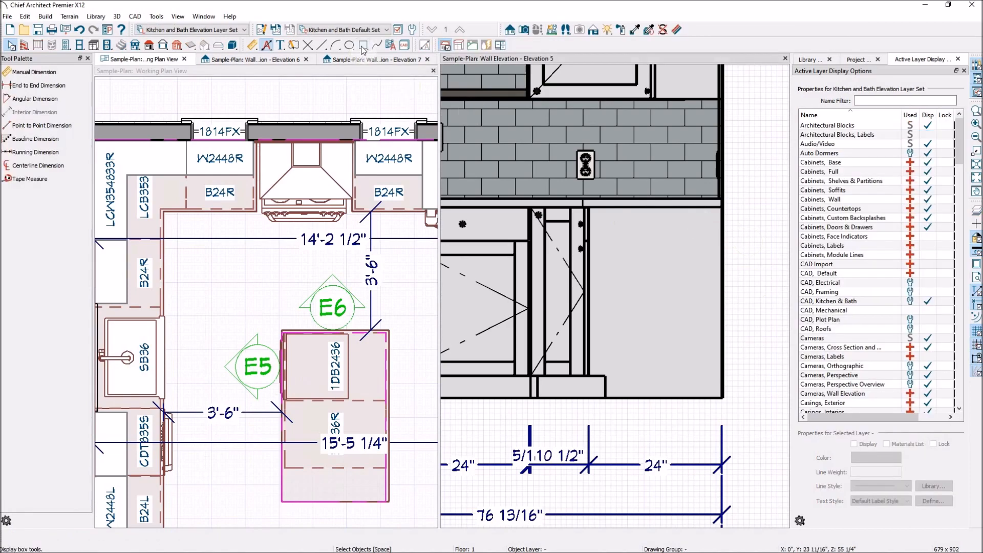
pyautogui.click(362, 46)
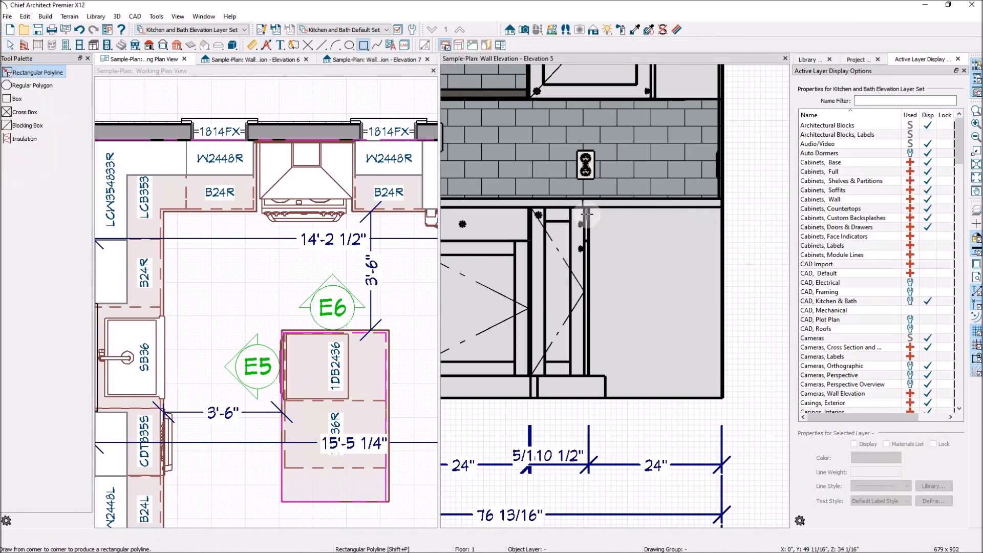
pyautogui.moveTo(587, 208); pyautogui.dragTo(722, 398)
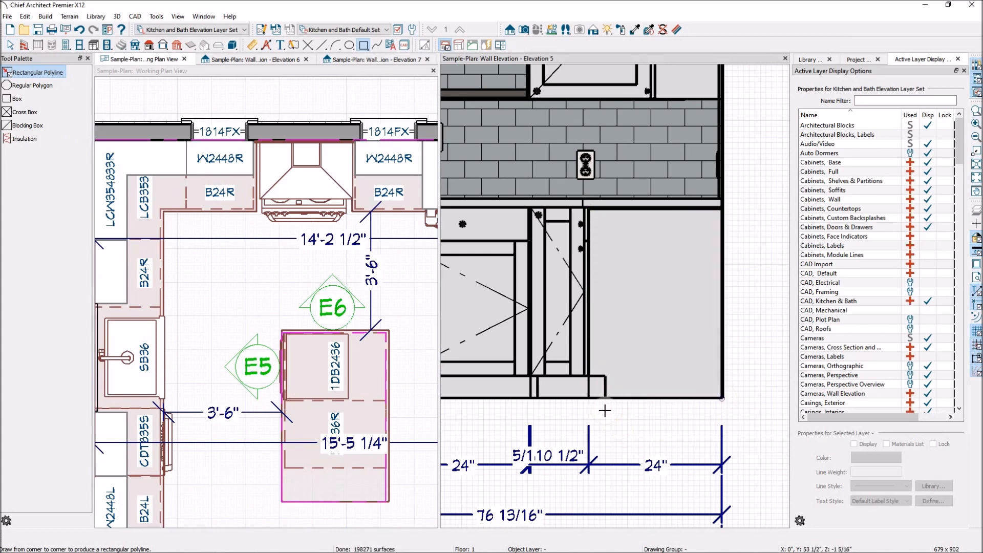
pyautogui.press('space')
# - Give the base cabinet rectangle a Hatch fill pattern at a 45° angle, and deselect it
pyautogui.click(589, 385)
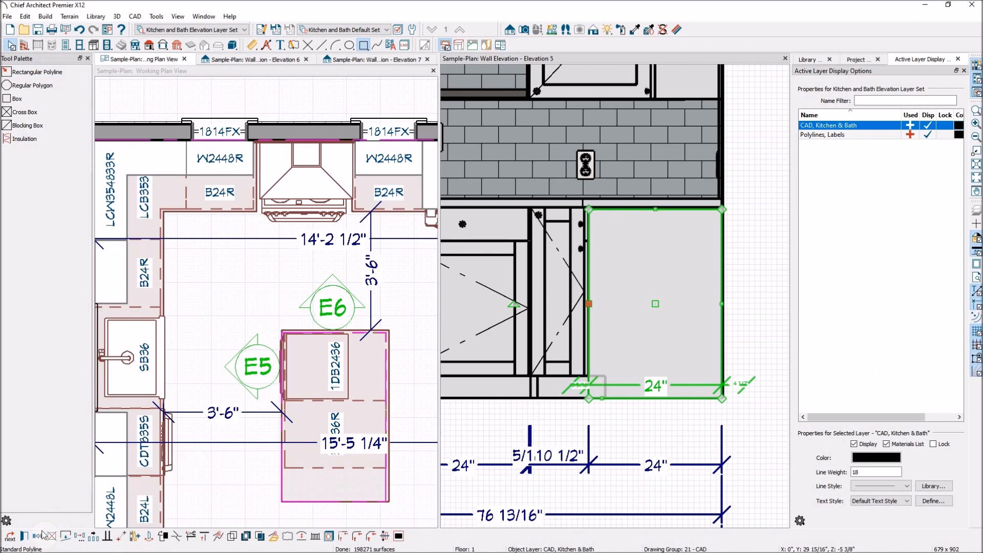
pyautogui.click(24, 537)
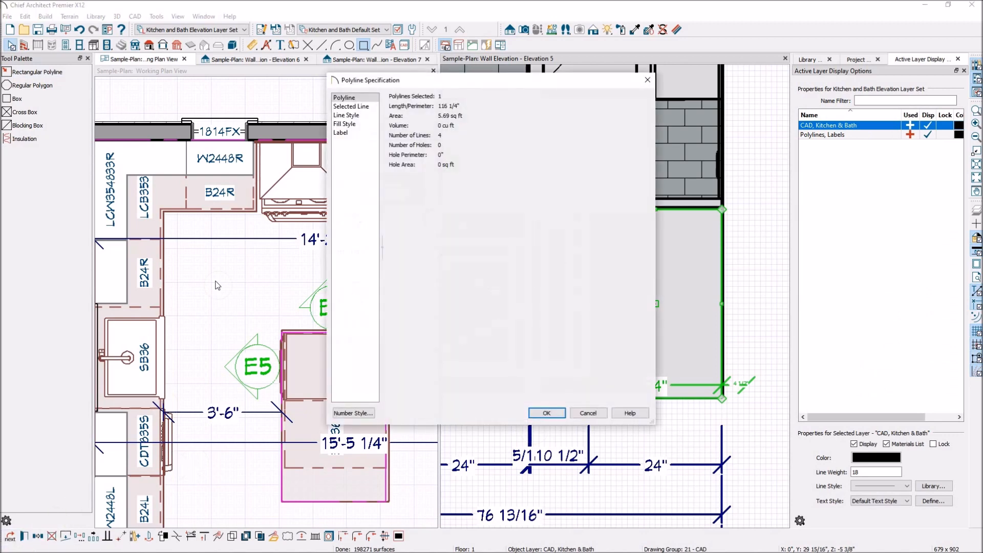
pyautogui.click(351, 125)
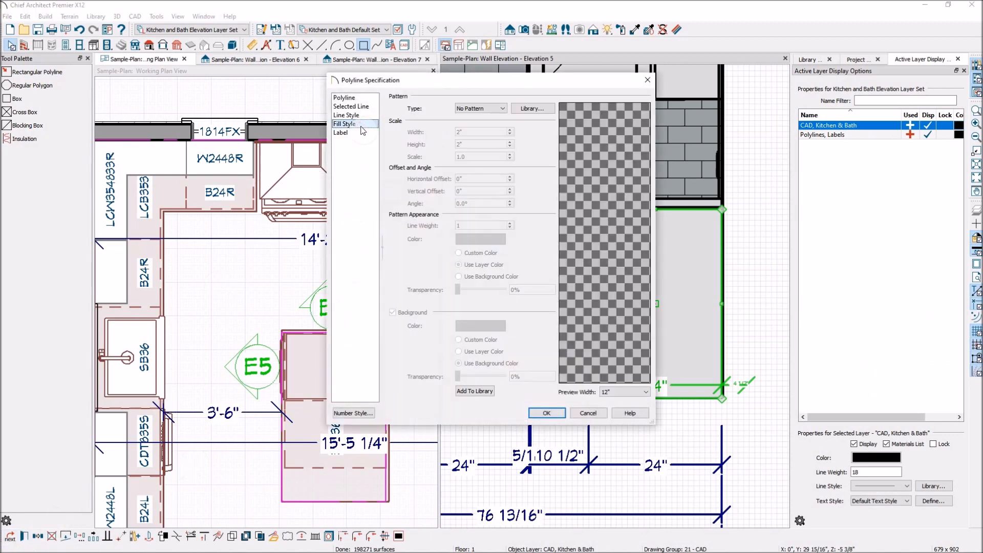
pyautogui.click(499, 108)
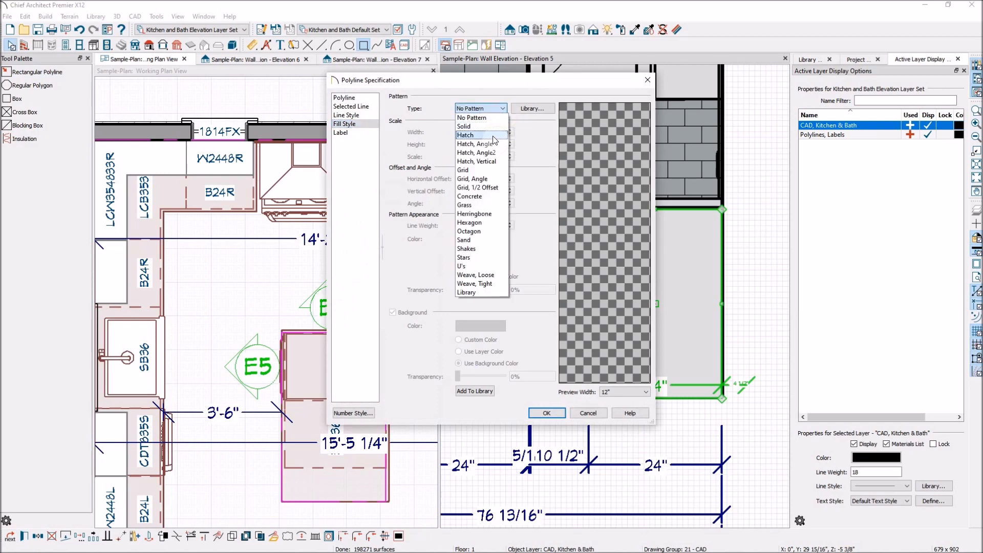
pyautogui.click(493, 135)
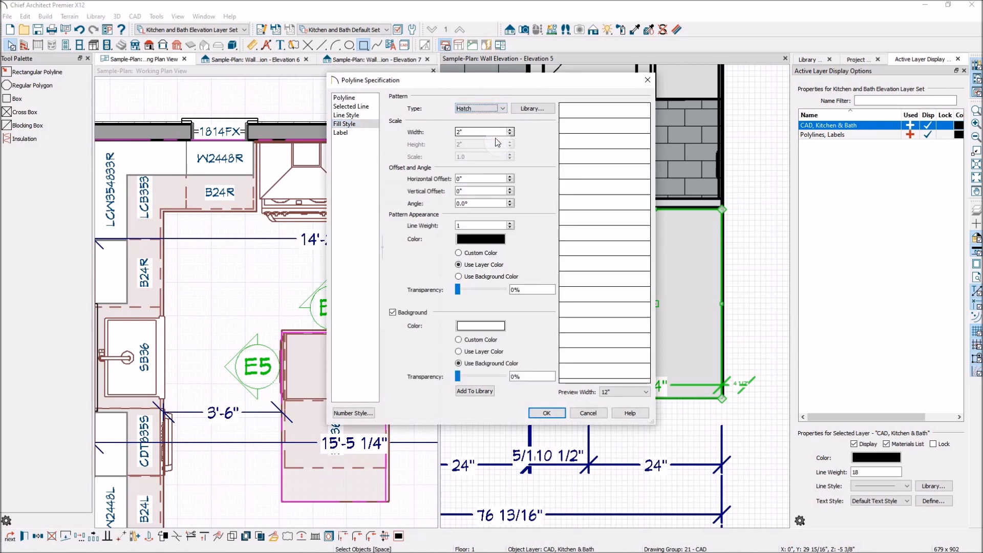
pyautogui.click(476, 203)
pyautogui.doubleClick(476, 204)
pyautogui.write('45')
pyautogui.click(474, 191)
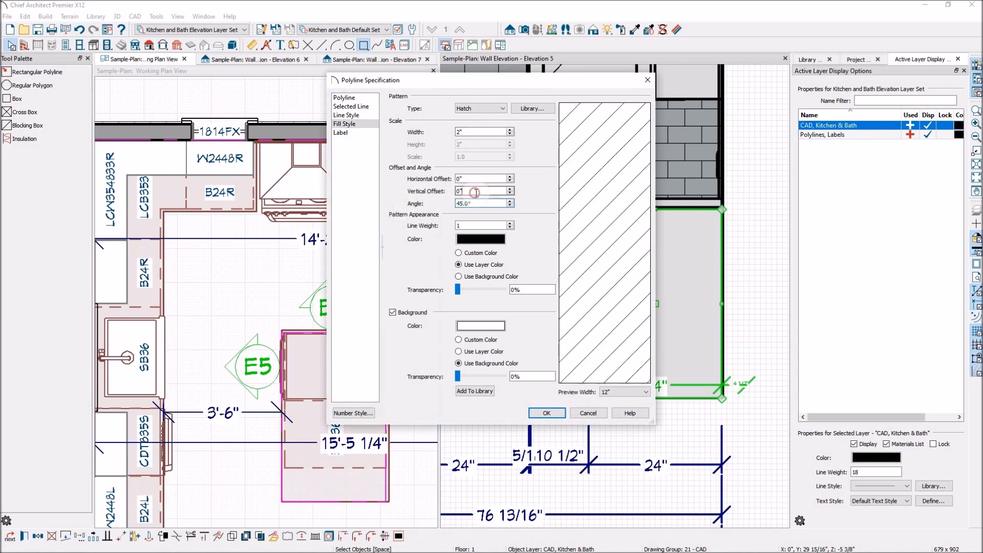
pyautogui.click(547, 413)
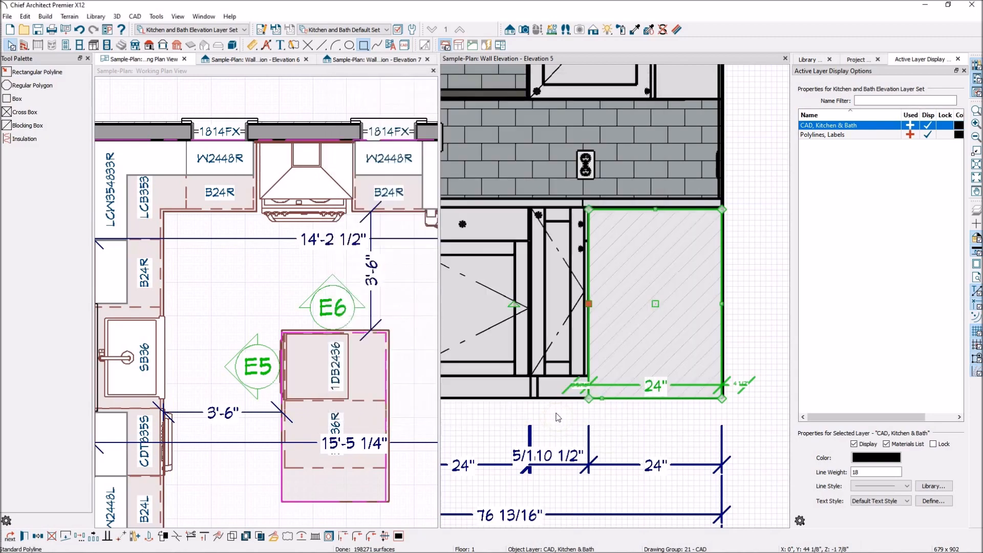
pyautogui.click(756, 257)
# - Copy the hatched base cabinet rectangle and paste the copy over the blank end of the upper corner cabinet
pyautogui.scroll(-1, 663, 291)
pyautogui.scroll(-3, 667, 344)
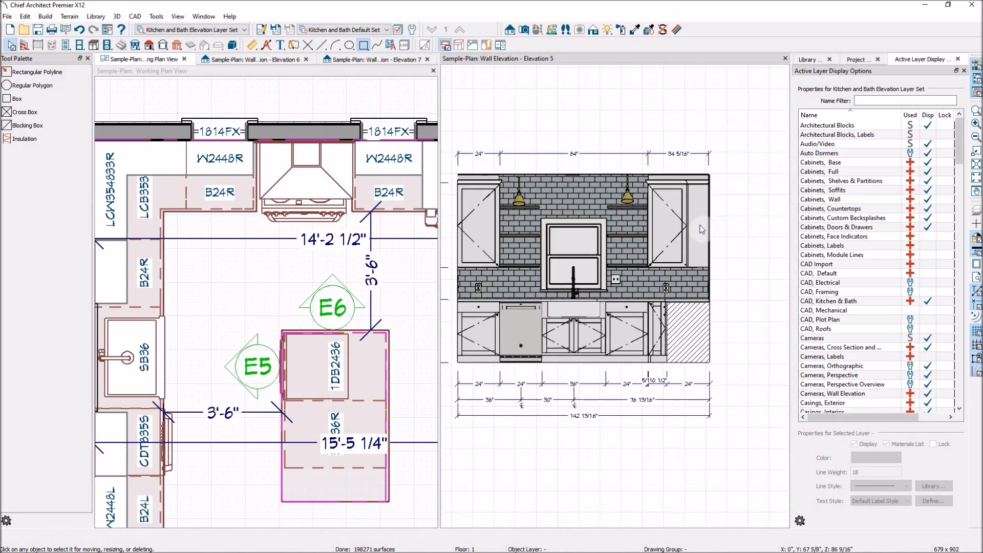
pyautogui.click(701, 334)
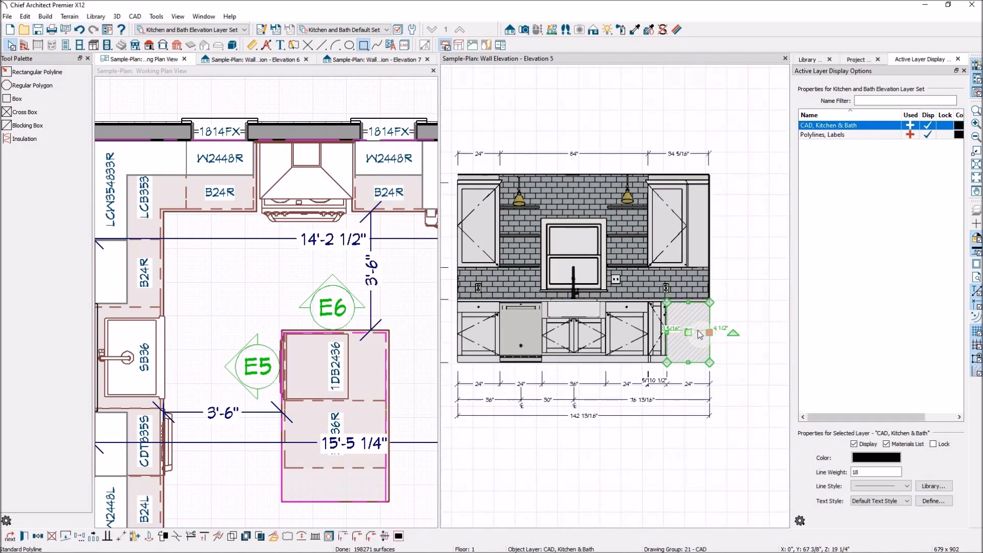
pyautogui.press('Escape')
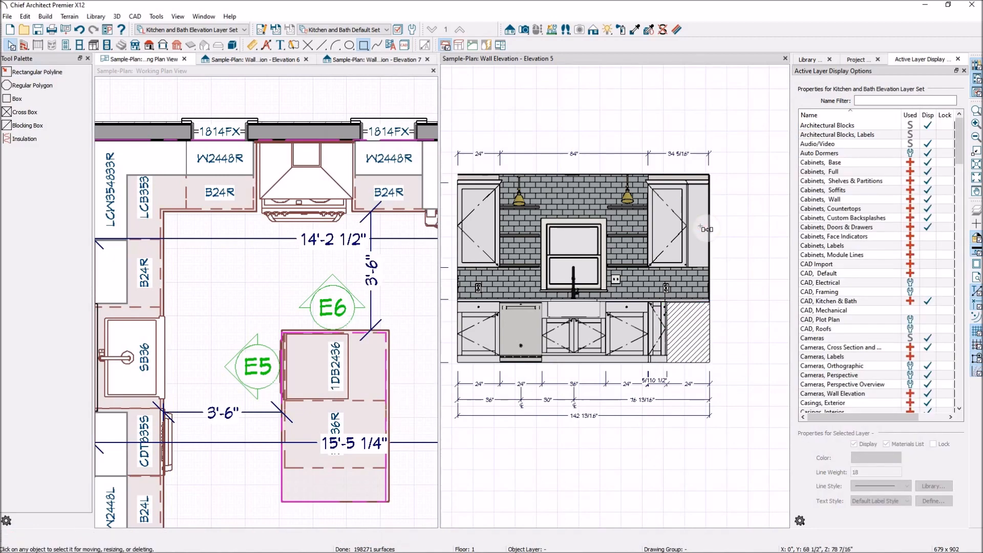
pyautogui.click(707, 229)
pyautogui.scroll(4, 709, 225)
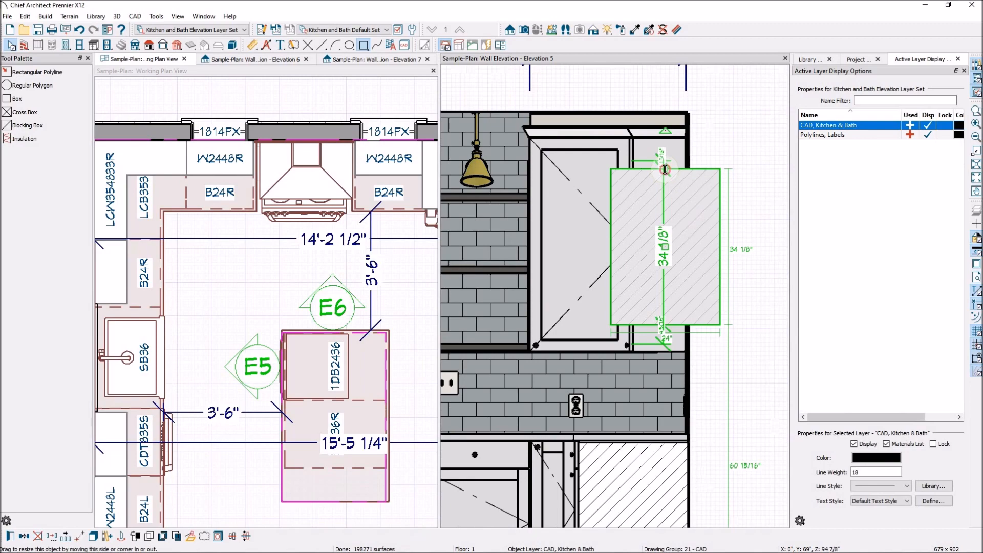
# - Resize the copied hatch rectangle on all four sides to fit the upper corner cabinet's blank end, and deselect it
pyautogui.moveTo(665, 169); pyautogui.dragTo(657, 137)
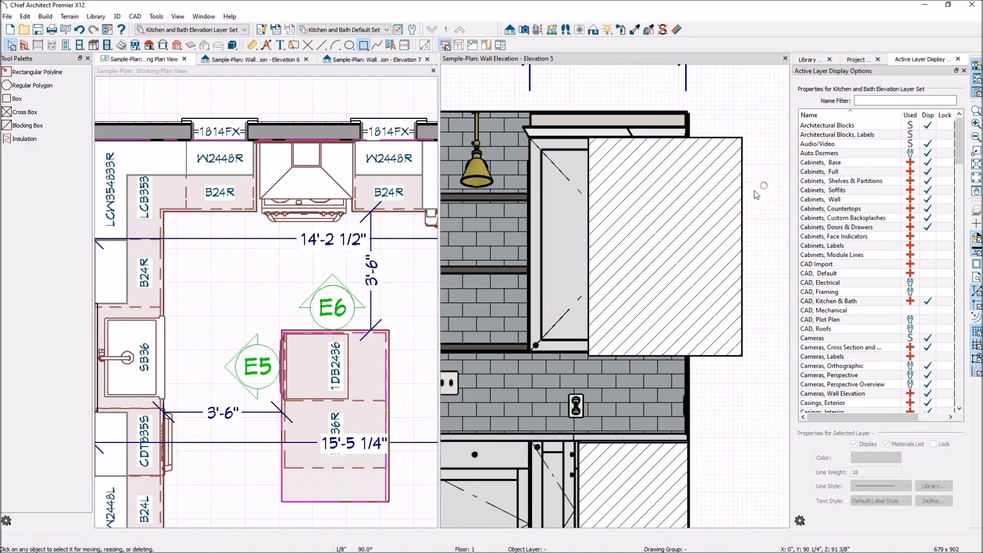
pyautogui.click(709, 213)
pyautogui.moveTo(589, 244); pyautogui.dragTo(633, 244)
pyautogui.moveTo(742, 246); pyautogui.dragTo(687, 246)
pyautogui.moveTo(659, 355)
pyautogui.mouseDown()
pyautogui.moveTo(656, 342)
pyautogui.moveTo(658, 352)
pyautogui.mouseUp()
pyautogui.click(735, 264)
pyautogui.scroll(-3, 726, 228)
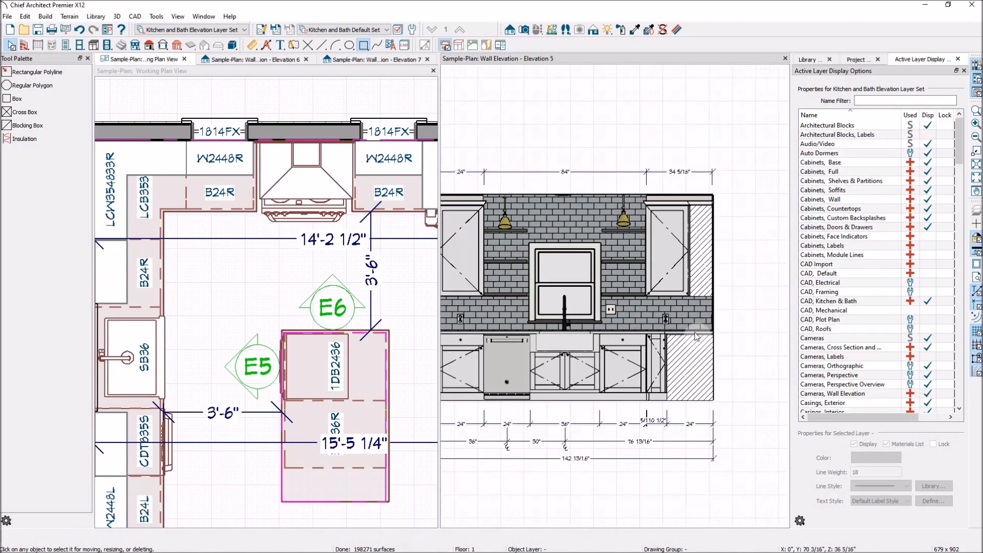
pyautogui.scroll(-2, 725, 337)
pyautogui.scroll(1, 609, 345)
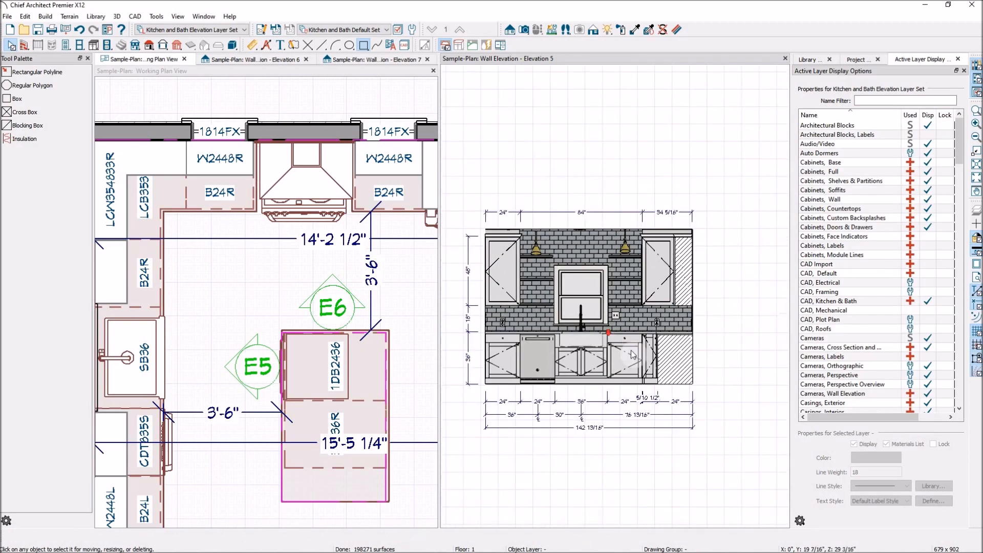
# - Preview Elevation 5 without color and shading, and switch the color back on
pyautogui.scroll(1, 465, 314)
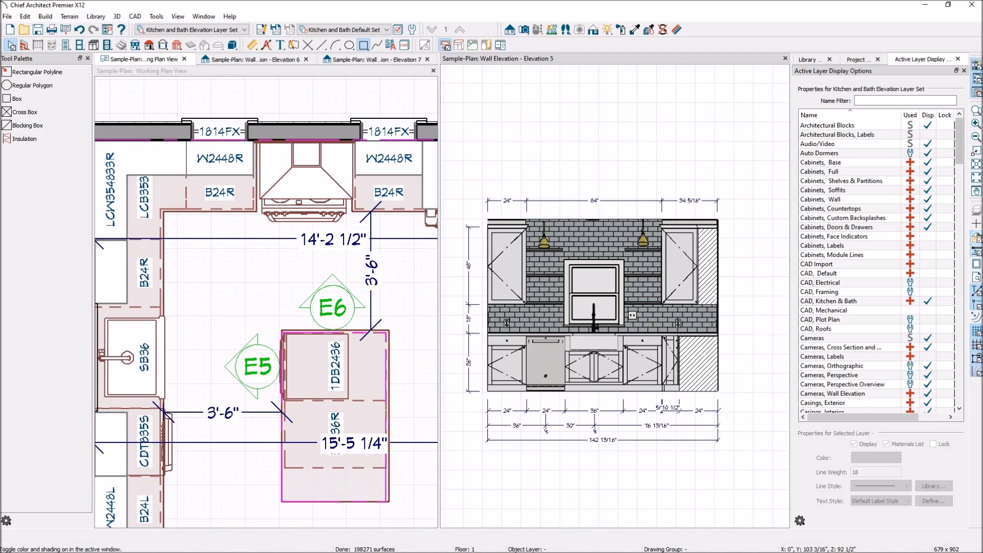
pyautogui.click(976, 240)
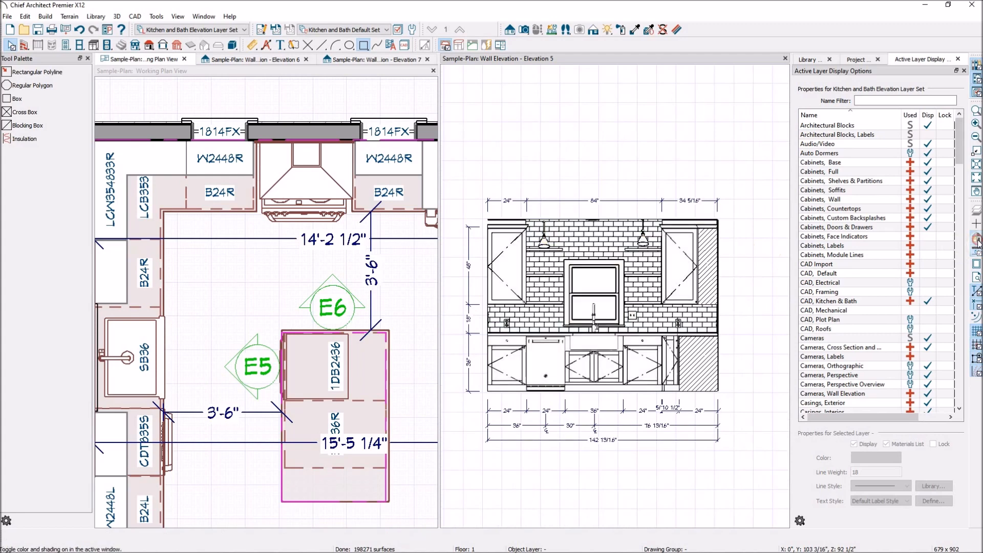
pyautogui.click(976, 241)
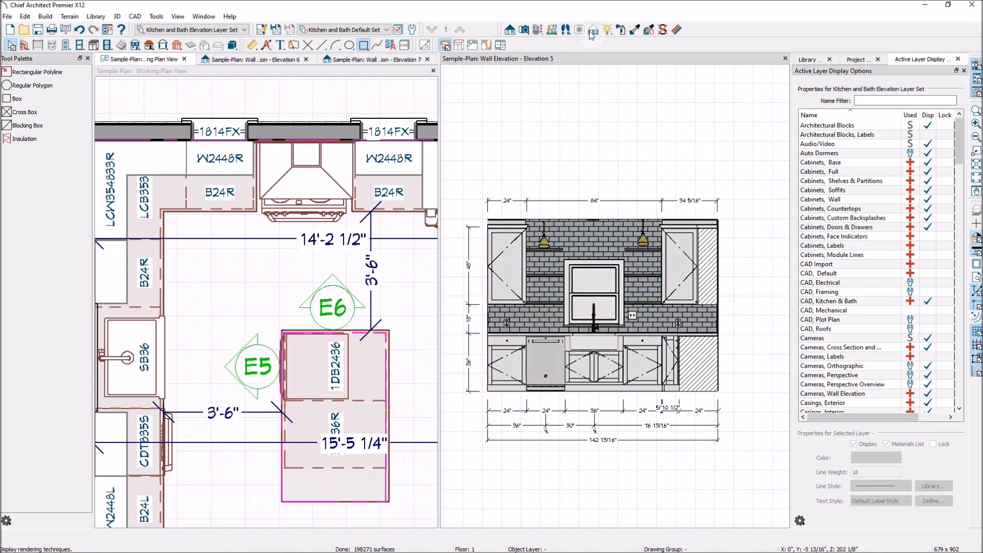
# - Preview Elevation 5 in the Technical Illustration, Line Drawing and Standard rendering techniques, and return it to Vector View
pyautogui.moveTo(592, 33)
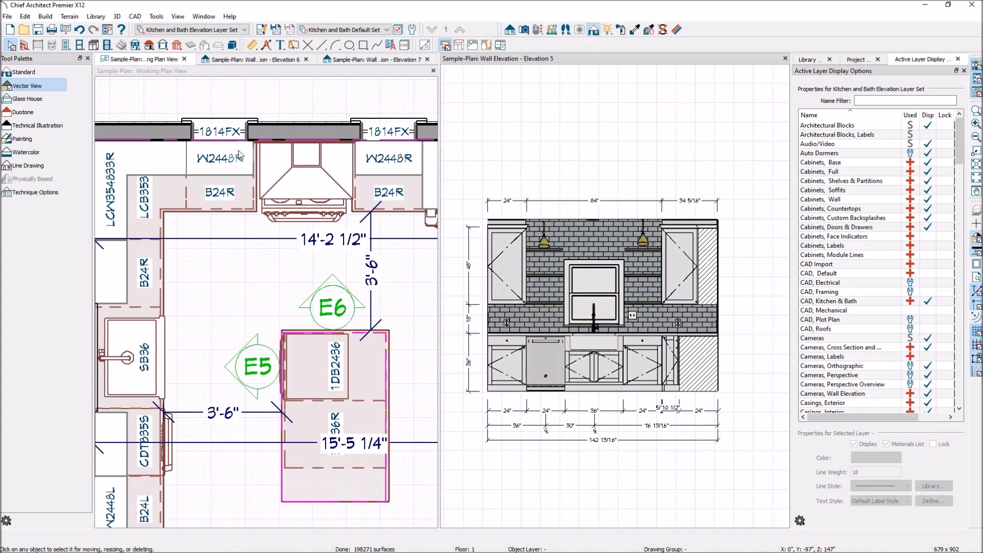
pyautogui.click(53, 129)
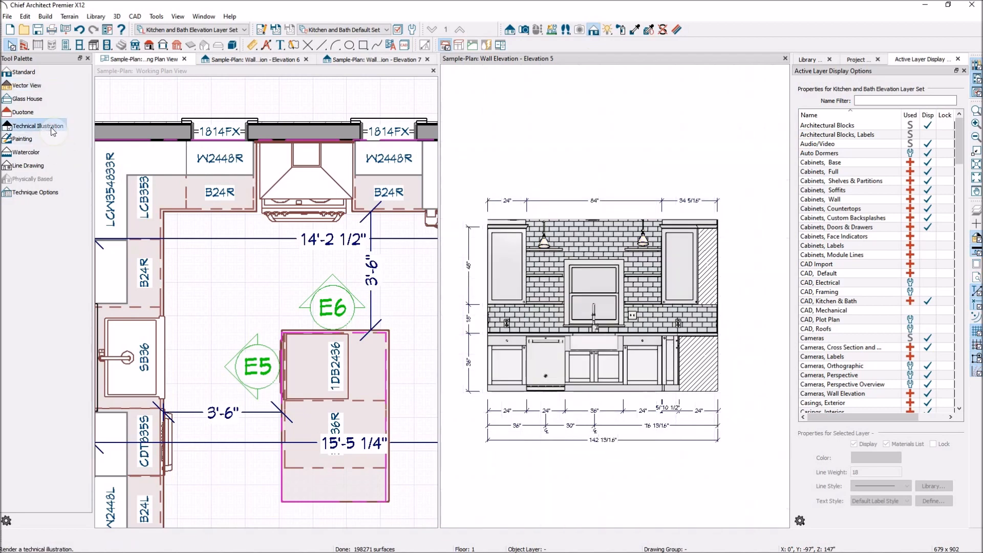
pyautogui.click(38, 166)
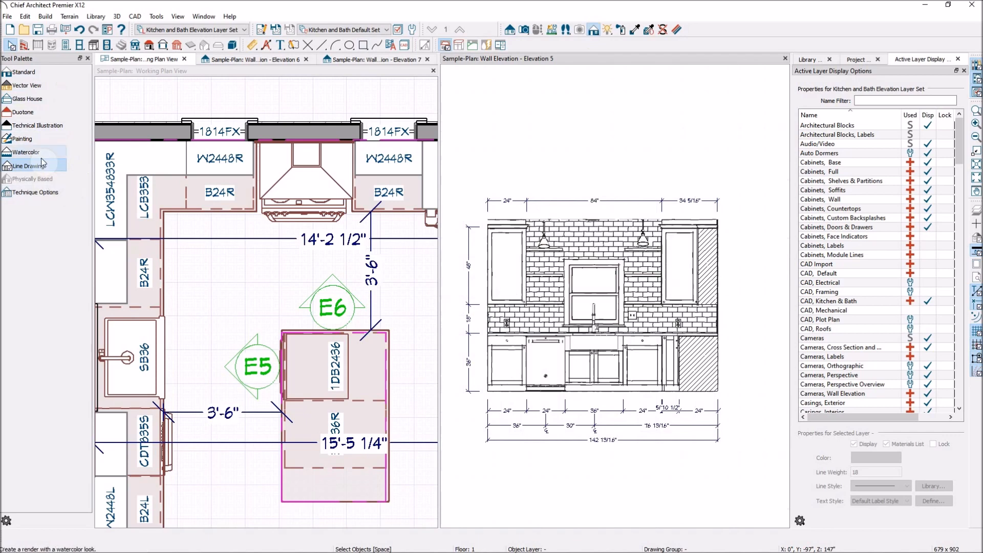
pyautogui.click(25, 73)
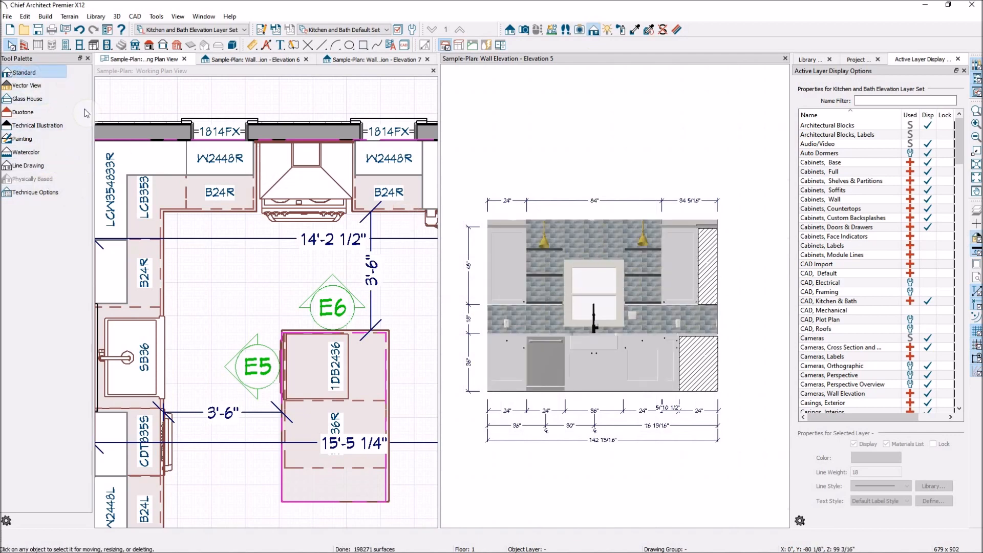
pyautogui.click(41, 87)
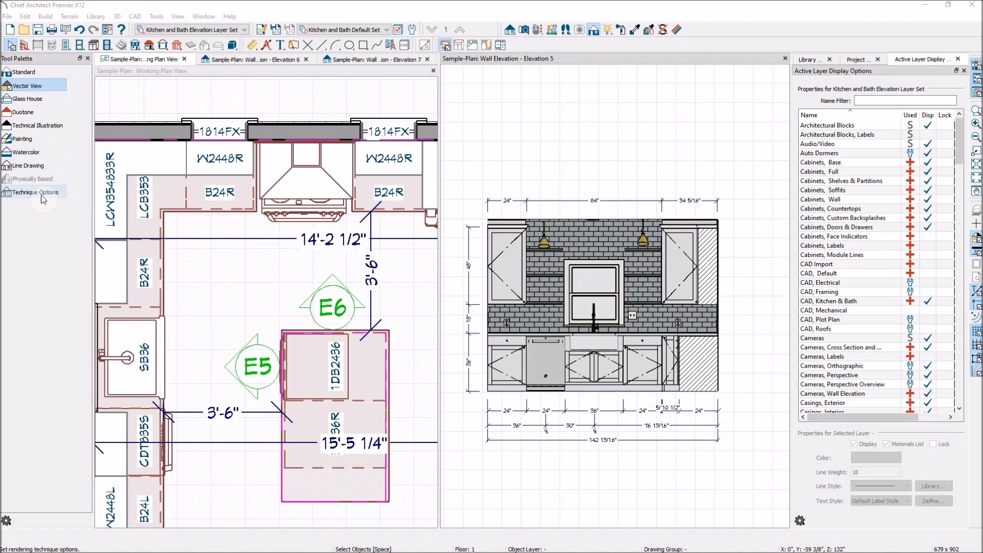
# - Compare Elevation 5 in the Painting and Watercolor techniques, examining the watercolor tile backsplash up close, and restore Vector View
pyautogui.click(23, 140)
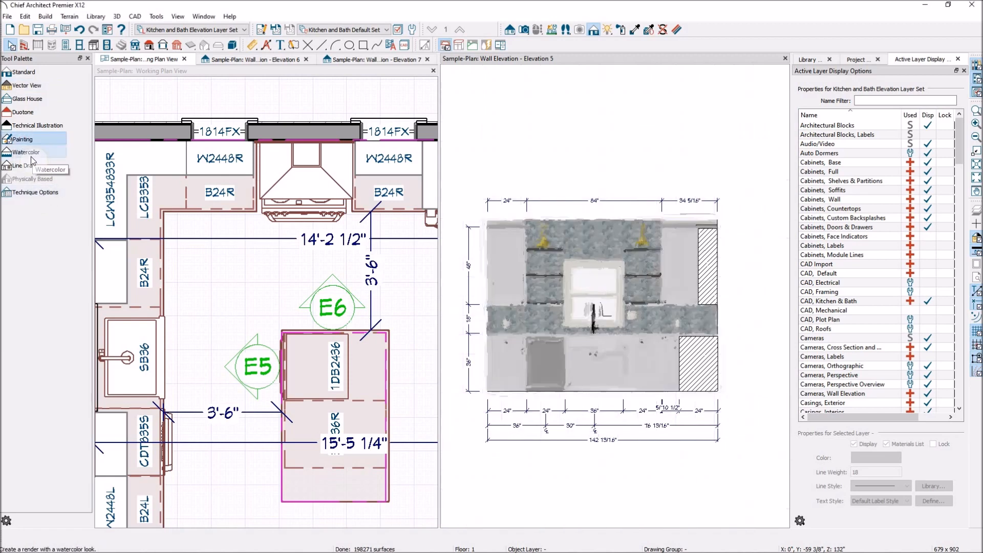
pyautogui.click(33, 153)
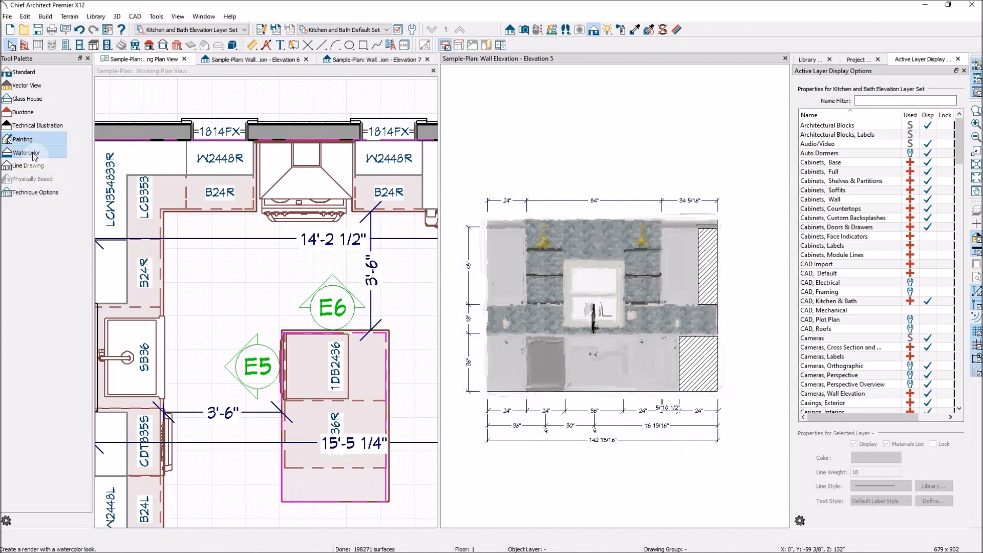
pyautogui.scroll(1, 520, 323)
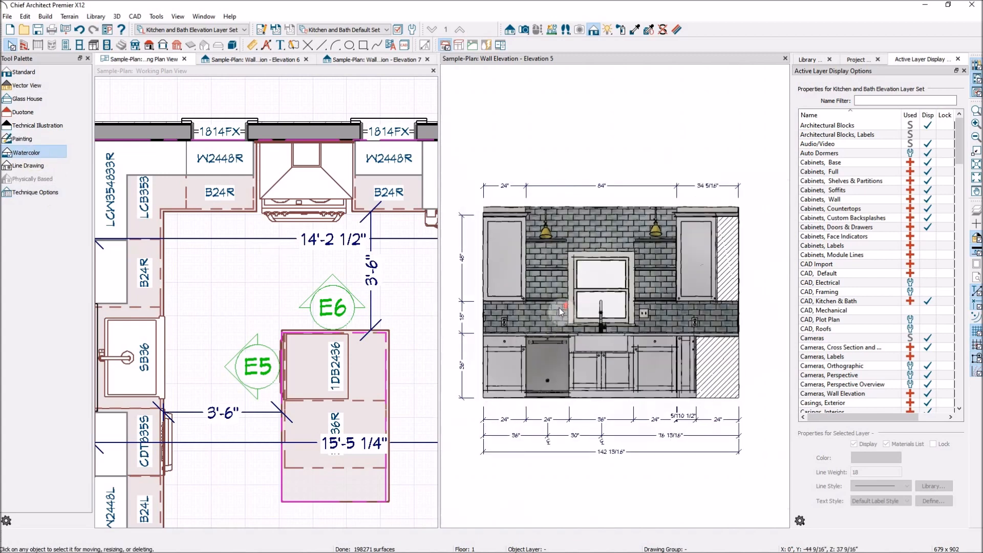
pyautogui.scroll(2, 564, 310)
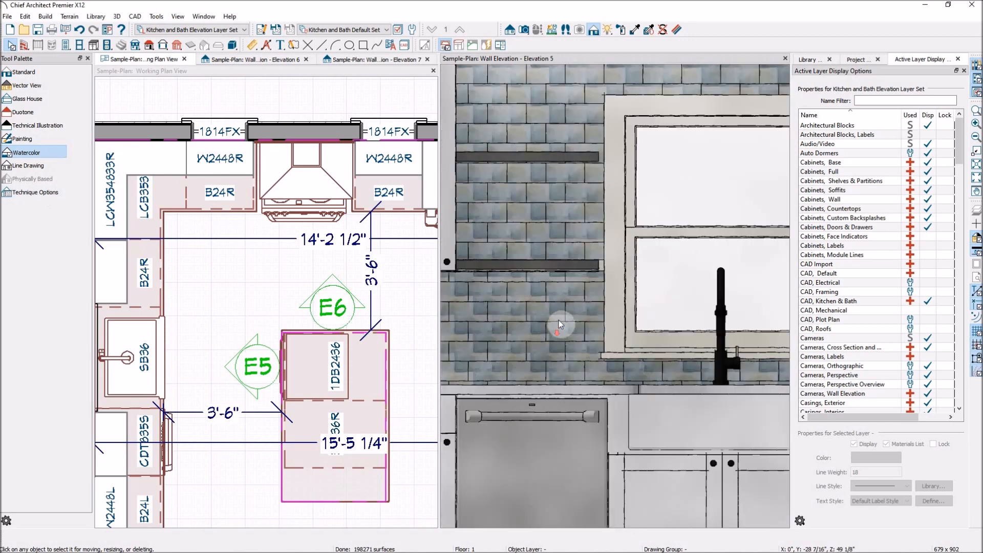
pyautogui.scroll(3, 561, 316)
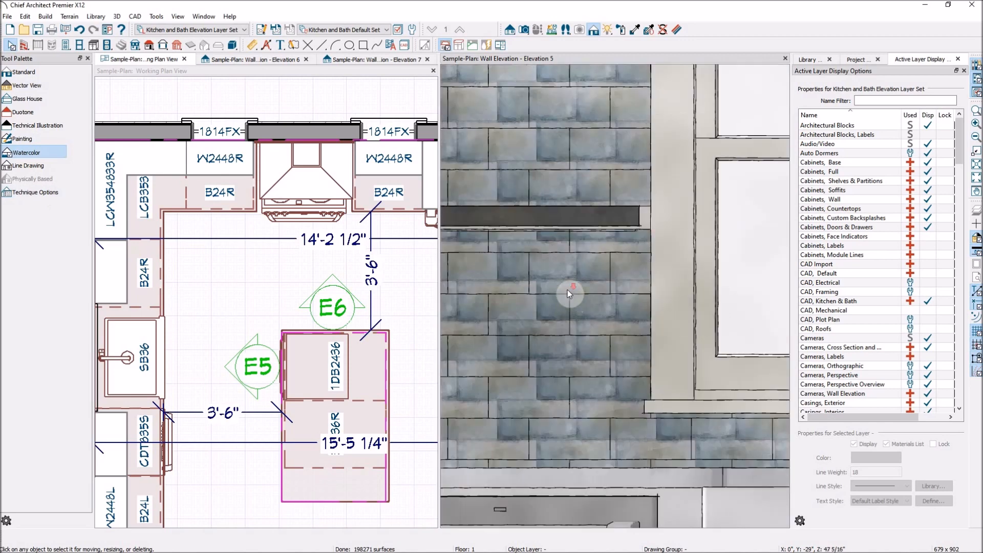
pyautogui.scroll(-1, 567, 290)
pyautogui.scroll(-2, 577, 293)
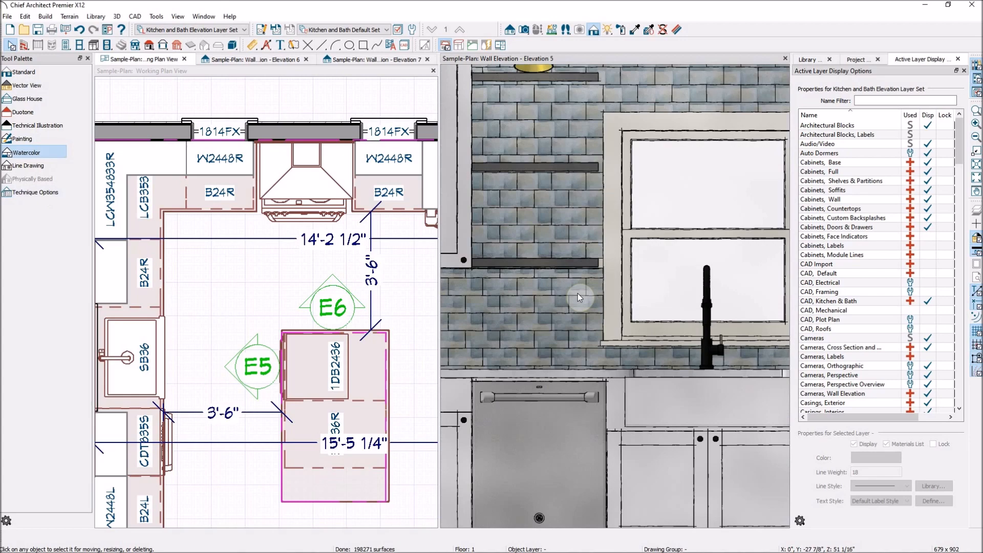
pyautogui.scroll(-1, 578, 293)
pyautogui.scroll(-3, 582, 292)
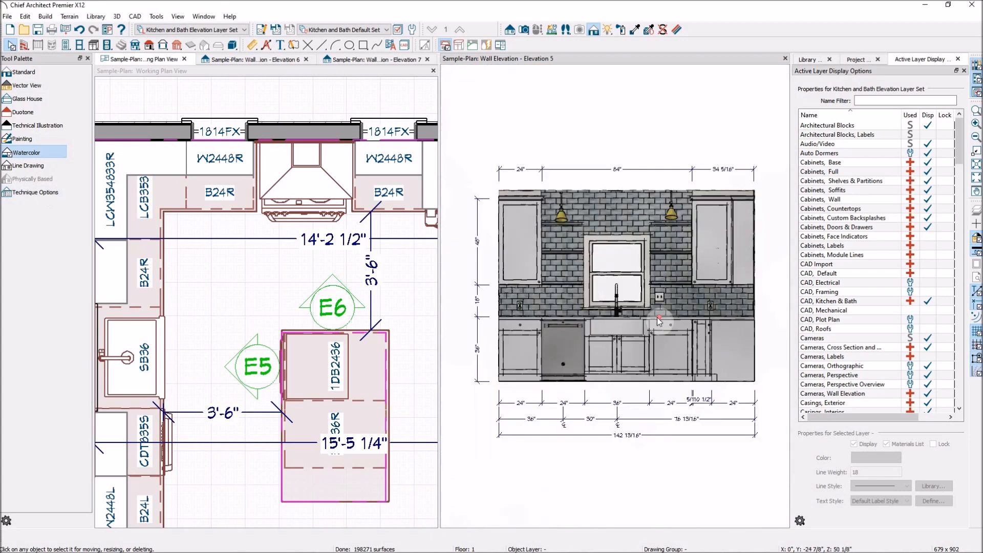
pyautogui.scroll(-2, 661, 319)
pyautogui.scroll(-3, 603, 292)
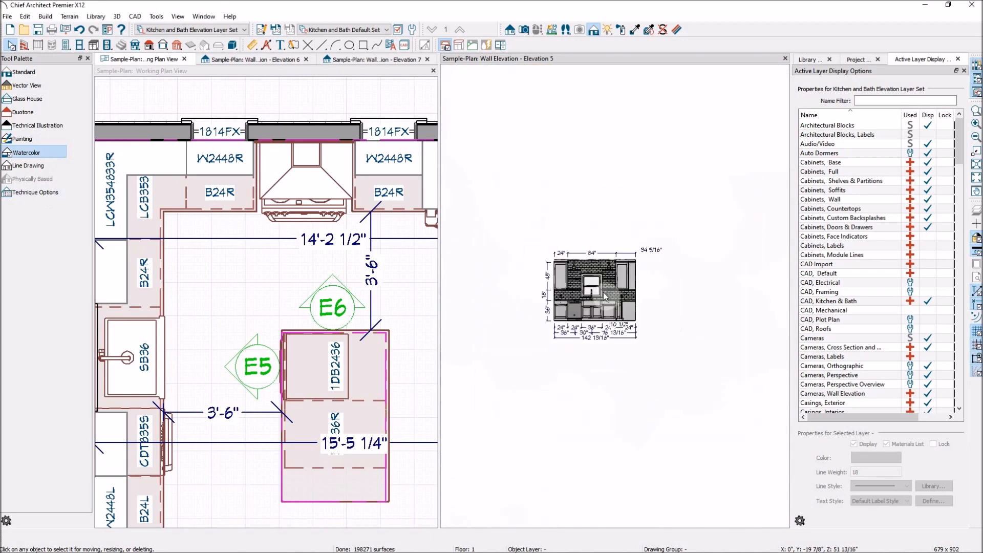
pyautogui.scroll(1, 603, 292)
pyautogui.scroll(1, 585, 290)
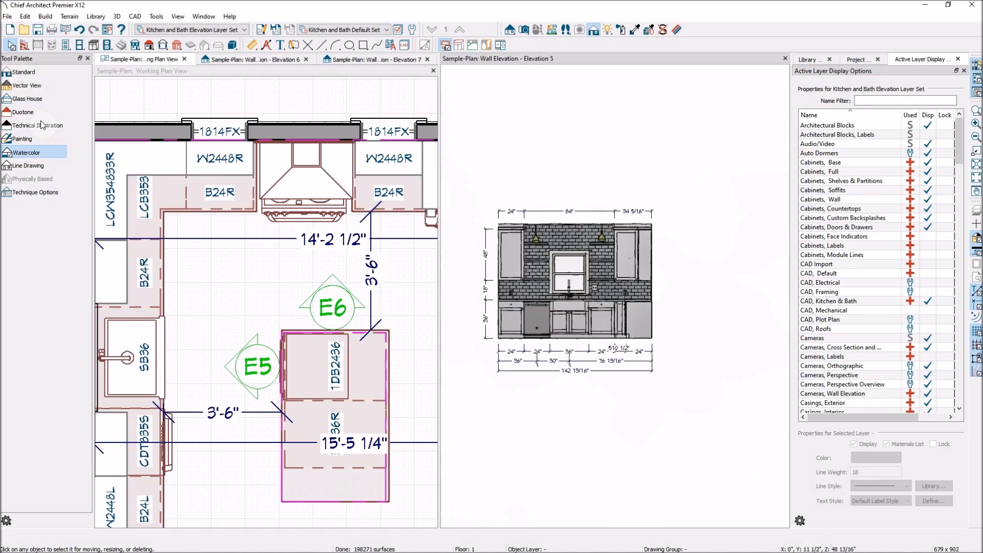
pyautogui.click(27, 85)
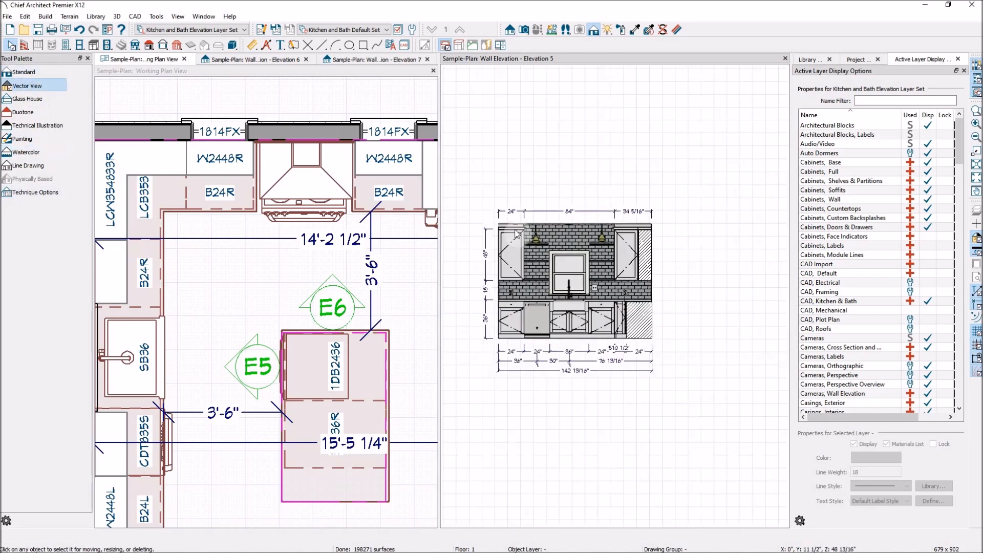